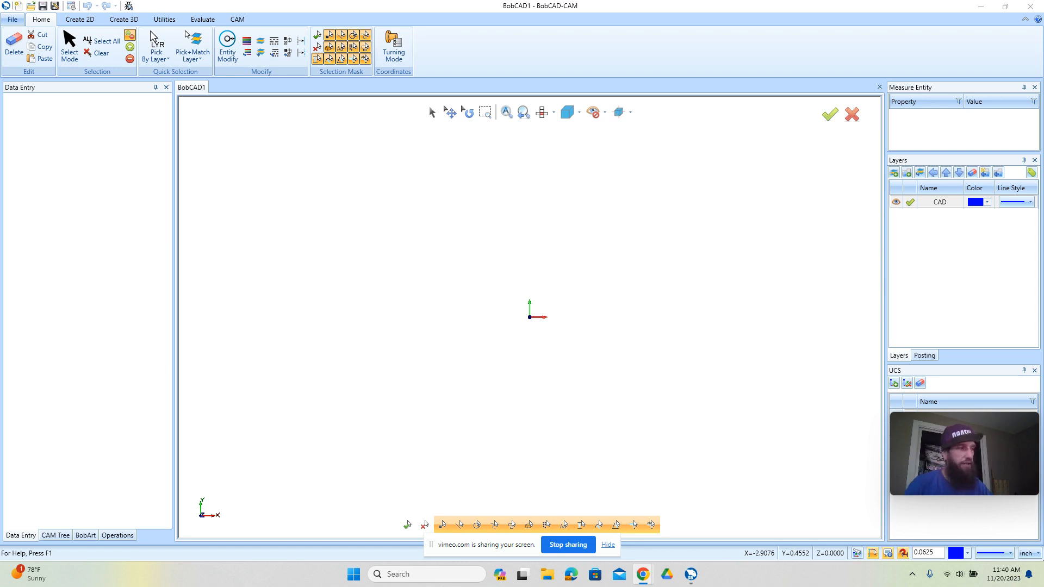
{"action": "left_click", "coordinate": [508, 369]}
{"action": "scroll", "coordinate": [509, 370], "scroll_direction": "down", "scroll_amount": 1}
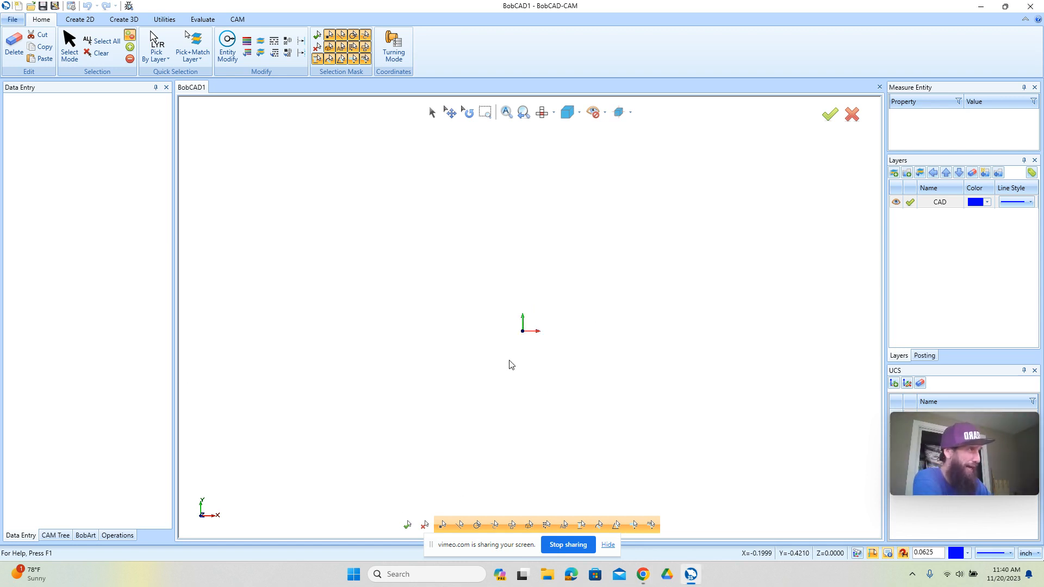
{"action": "scroll", "coordinate": [517, 367], "scroll_direction": "up", "scroll_amount": 2}
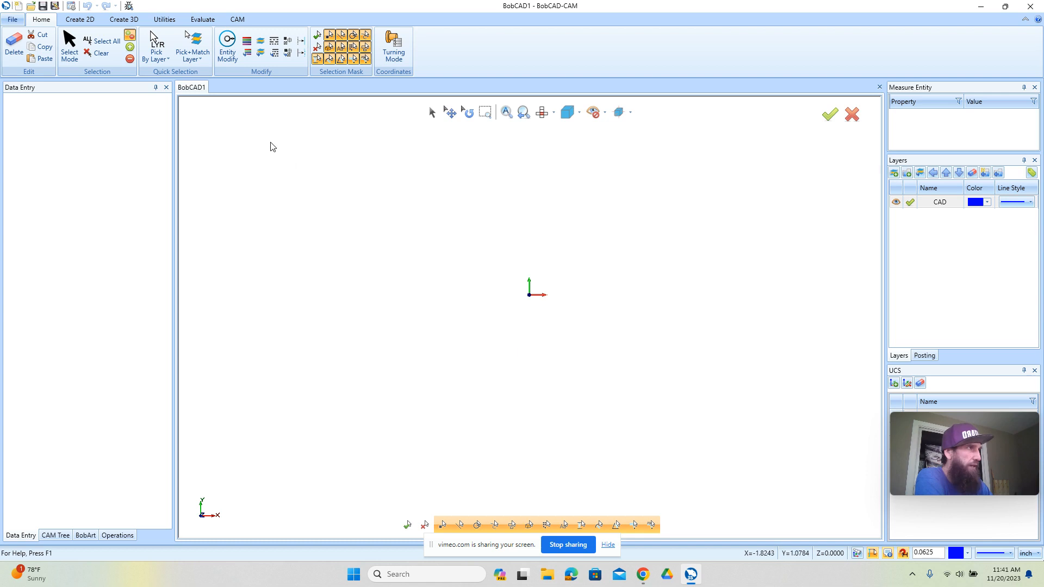
Draw a 10 by 10 inch rectangle centred on the origin.
{"action": "left_click", "coordinate": [89, 20]}
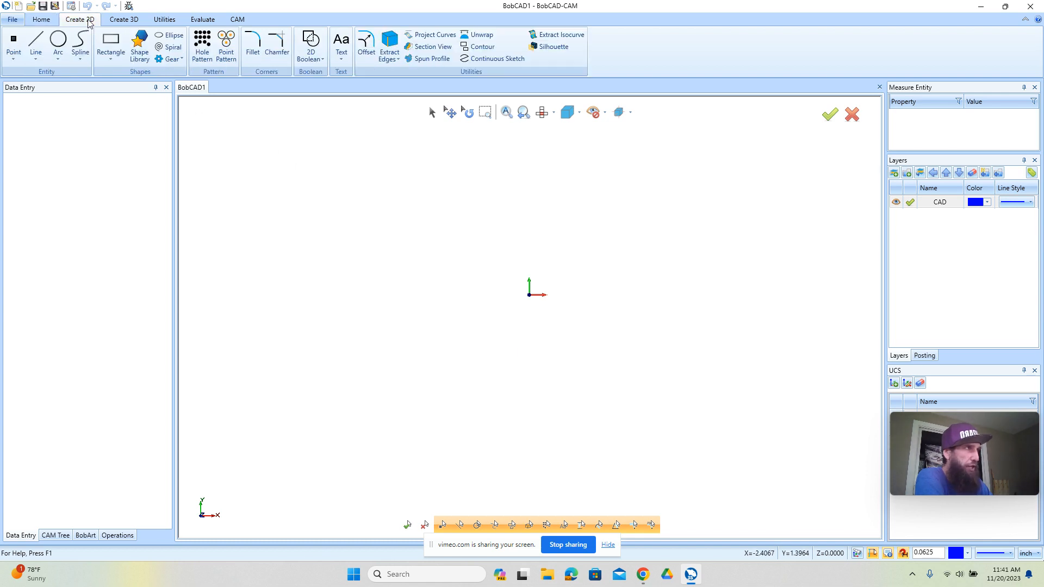
{"action": "left_click", "coordinate": [110, 41]}
{"action": "left_click", "coordinate": [112, 179]}
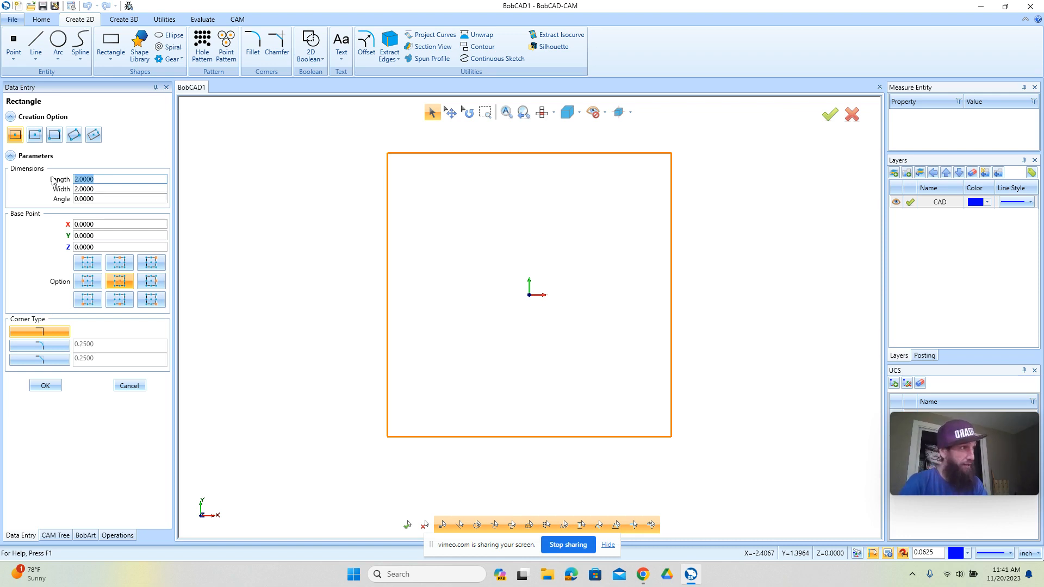
{"action": "type", "text": "2"}
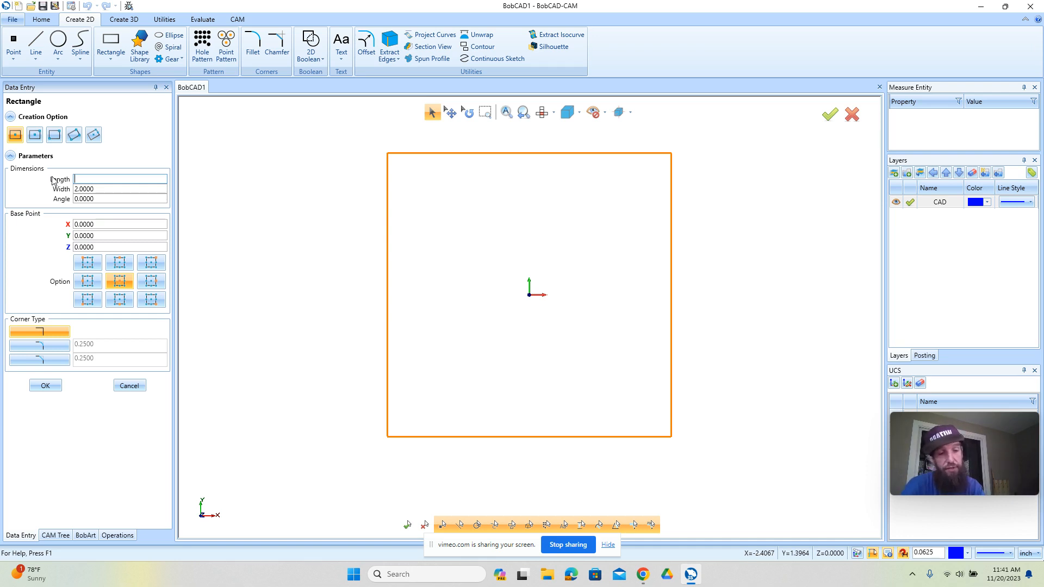
{"action": "key", "text": "Tab"}
{"action": "type", "text": "10"}
{"action": "key", "text": "Tab"}
{"action": "left_click", "coordinate": [47, 385]}
{"action": "scroll", "coordinate": [491, 298], "scroll_direction": "down", "scroll_amount": 1}
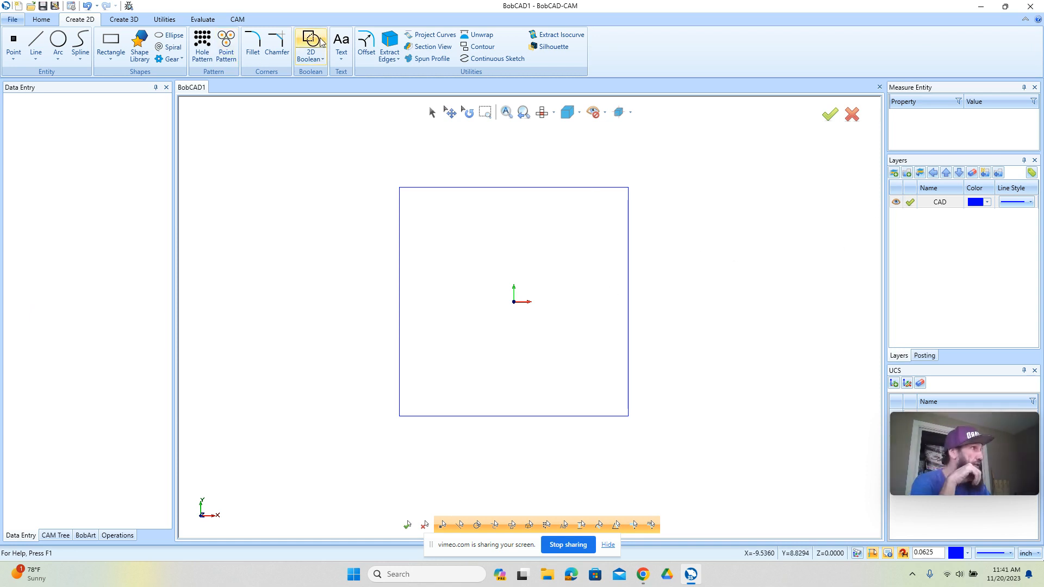
Set up a text entity with the letter A in Arial at a height of 8 inches.
{"action": "left_click", "coordinate": [343, 42]}
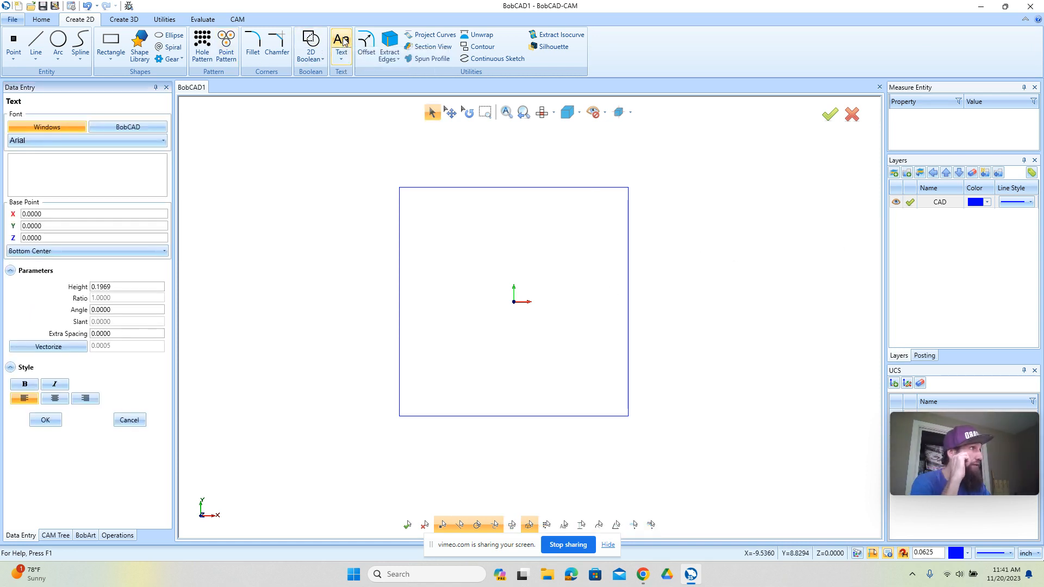
{"action": "left_click", "coordinate": [73, 175]}
{"action": "type", "text": "A"}
{"action": "left_click_drag", "start_coordinate": [122, 286], "coordinate": [80, 290]}
{"action": "type", "text": "8"}
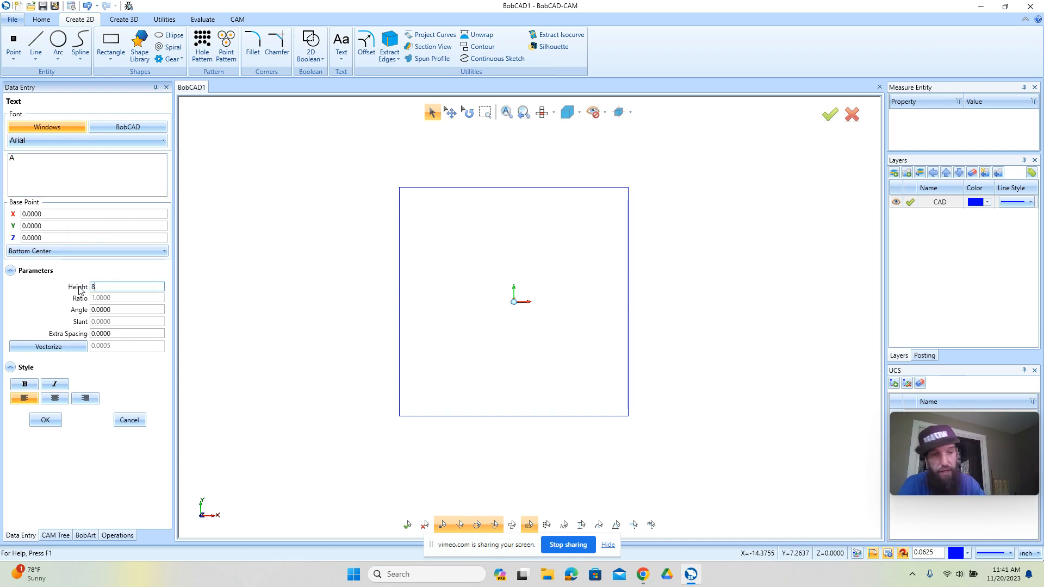
{"action": "key", "text": "Tab"}
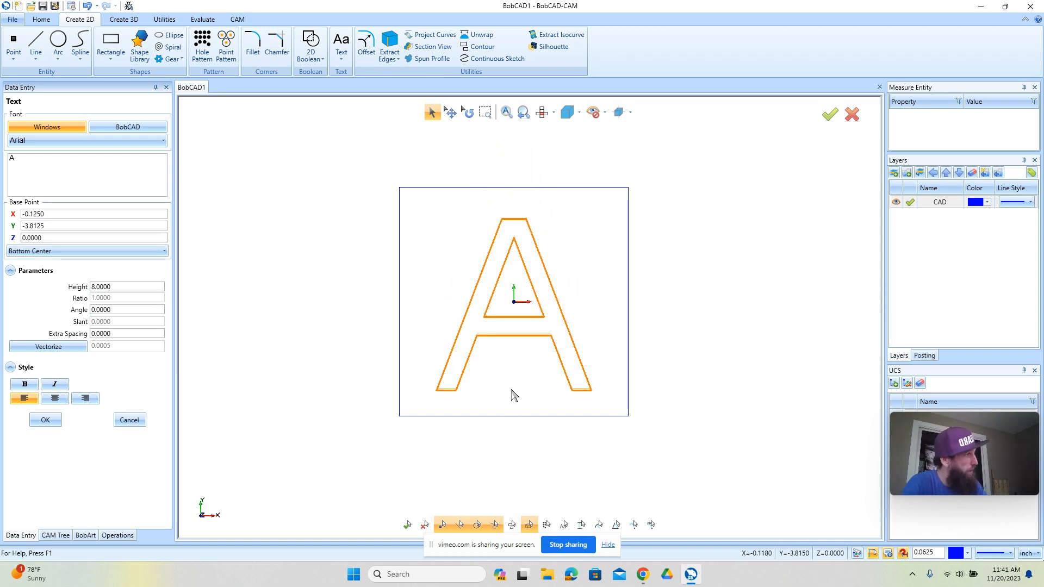
Make the letter bold and place it centred inside the square, with its base point at about X 0, Y -3.56.
{"action": "left_click", "coordinate": [509, 388]}
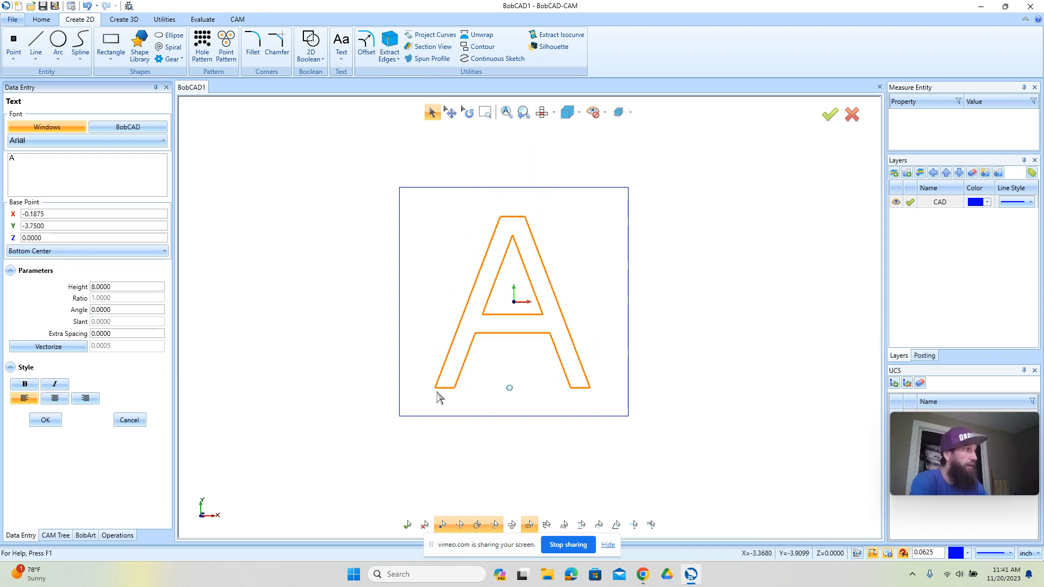
{"action": "left_click", "coordinate": [25, 384]}
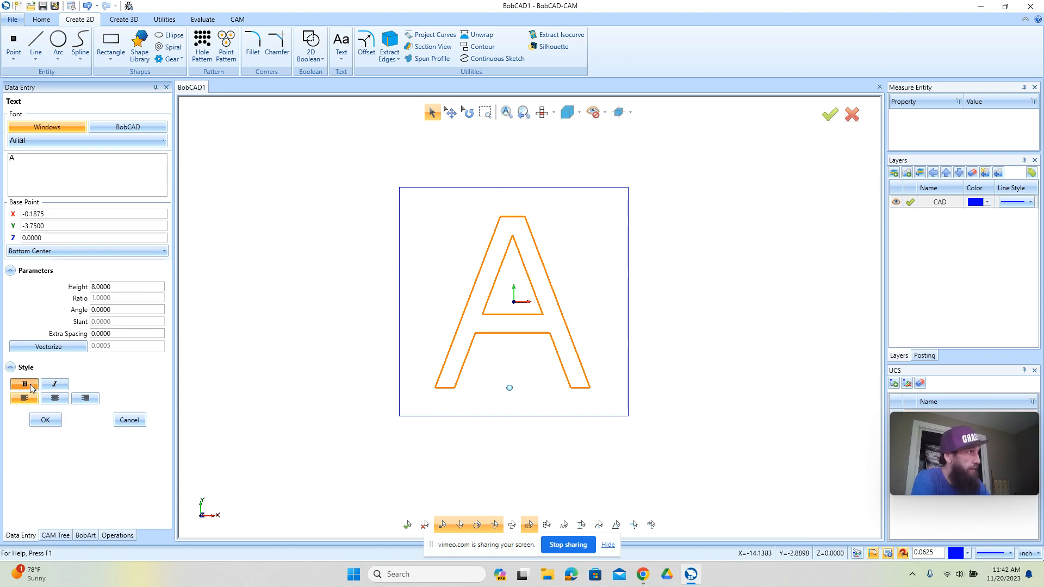
{"action": "left_click", "coordinate": [524, 388]}
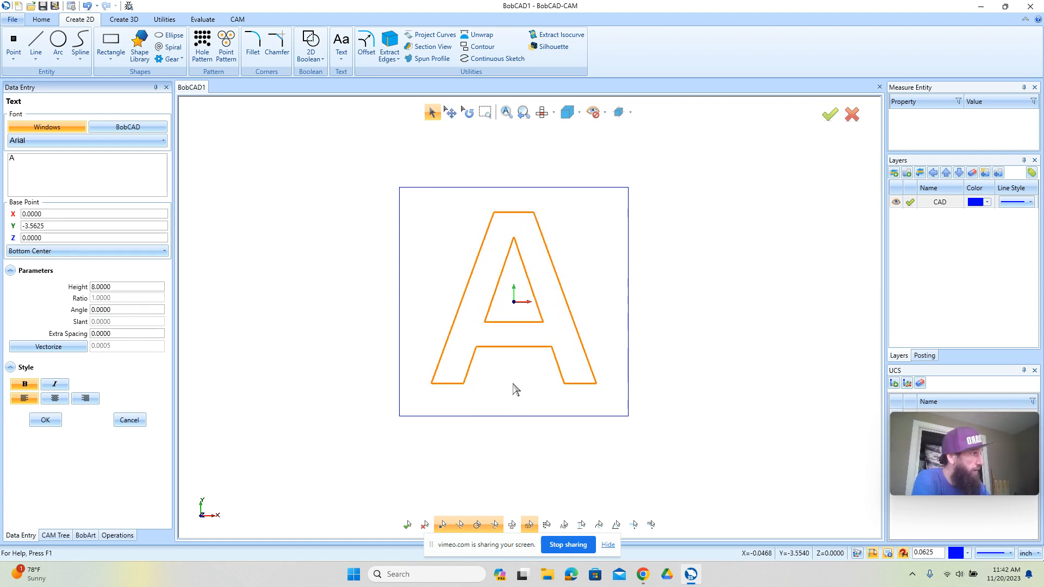
{"action": "left_click", "coordinate": [46, 419]}
{"action": "left_click", "coordinate": [131, 427]}
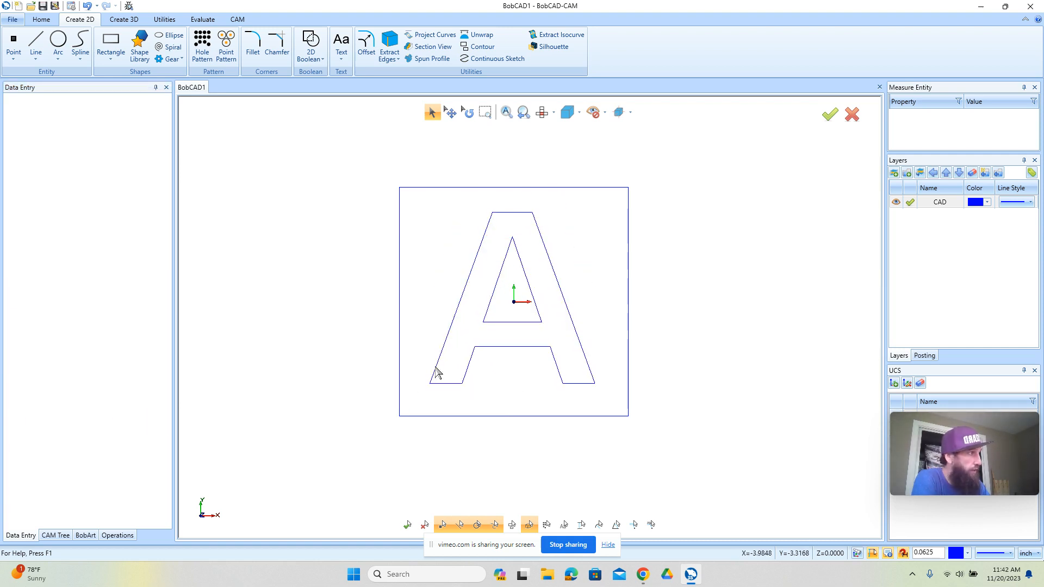
Add a new layer to the drawing.
{"action": "right_click", "coordinate": [757, 224]}
{"action": "left_click", "coordinate": [788, 242]}
{"action": "right_click", "coordinate": [936, 223]}
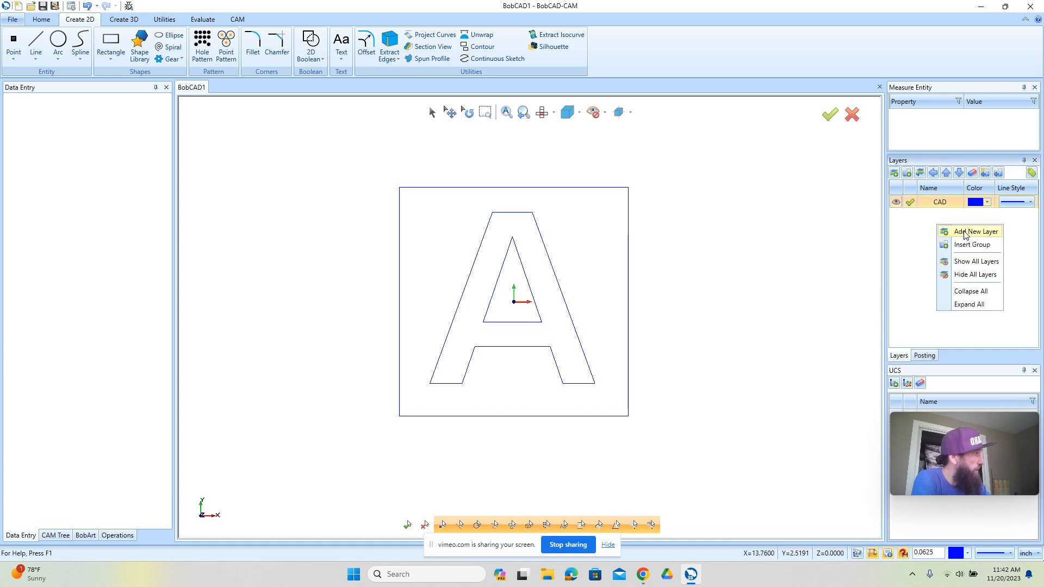
{"action": "left_click", "coordinate": [961, 230]}
Extrude the square outline with Extrude Curve, using 0 in the positive direction and 0.25 inch in the other direction.
{"action": "middle_click_drag", "start_coordinate": [687, 427], "coordinate": [445, 375]}
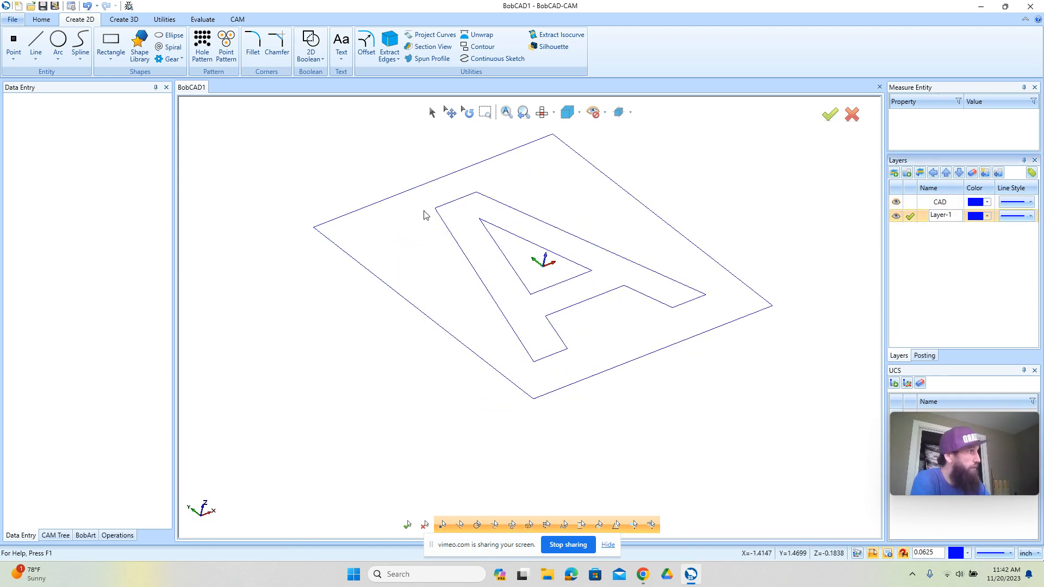
{"action": "left_click", "coordinate": [139, 24]}
{"action": "left_click", "coordinate": [167, 34]}
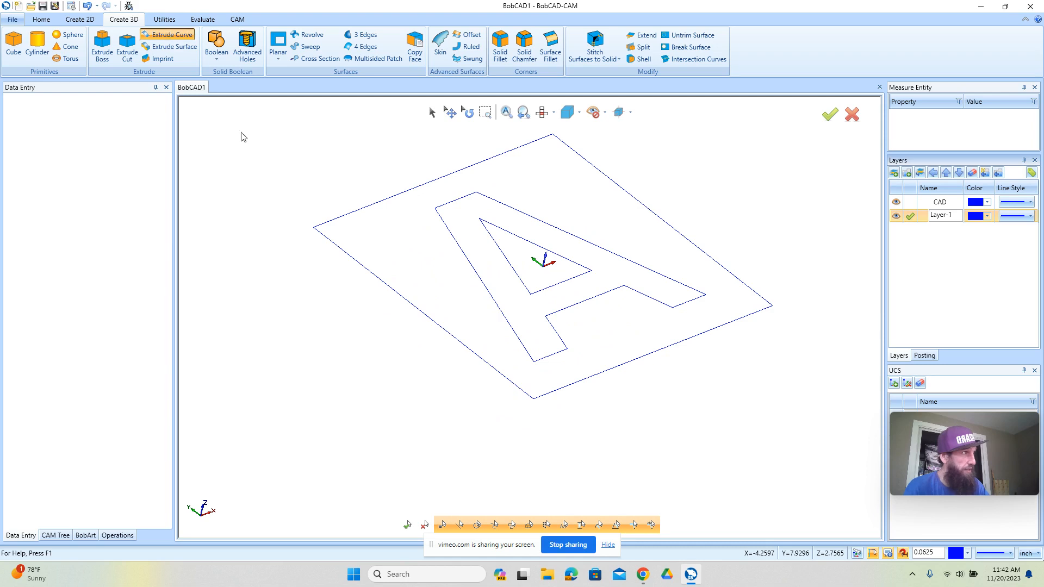
{"action": "left_click", "coordinate": [335, 220]}
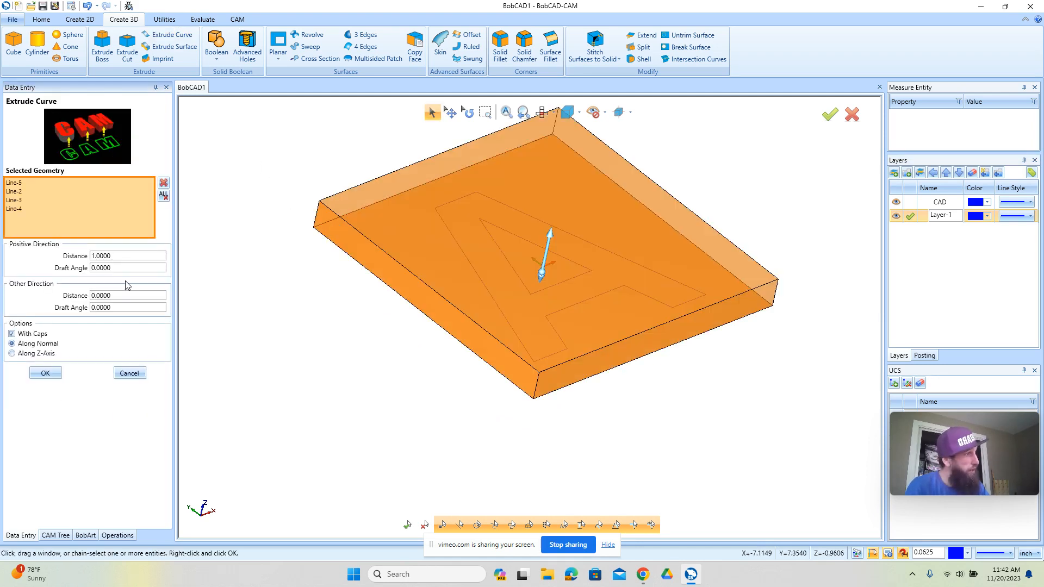
{"action": "type", "text": "0"}
{"action": "key", "text": "Tab"}
{"action": "key", "text": "Tab"}
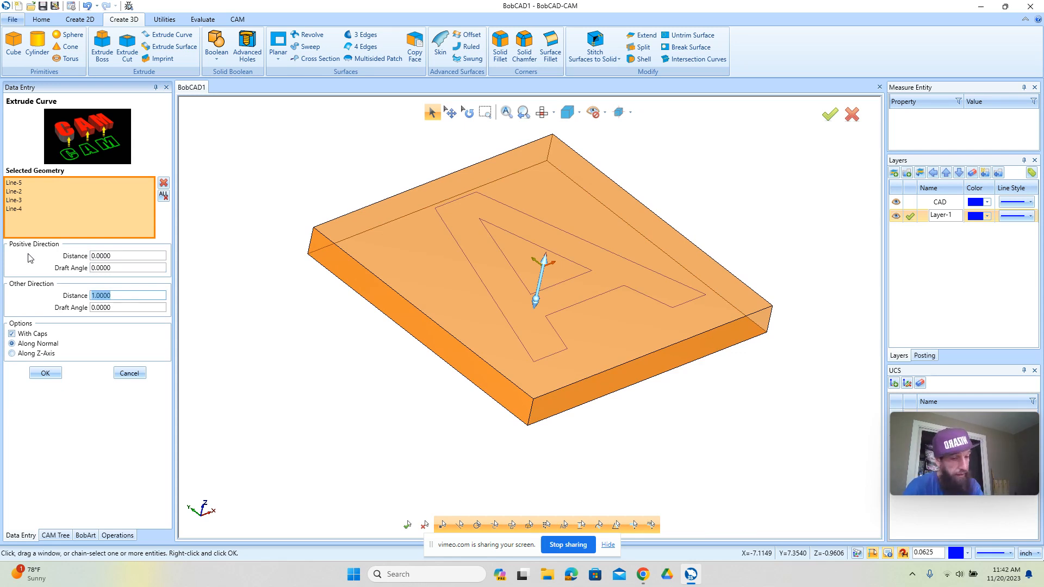
{"action": "type", "text": ".25"}
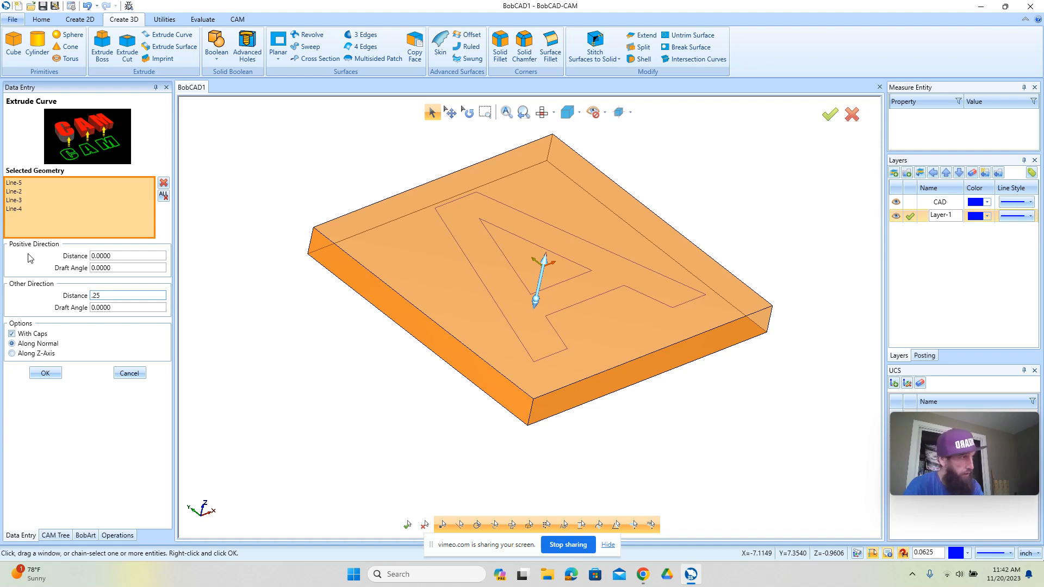
{"action": "key", "text": "Tab"}
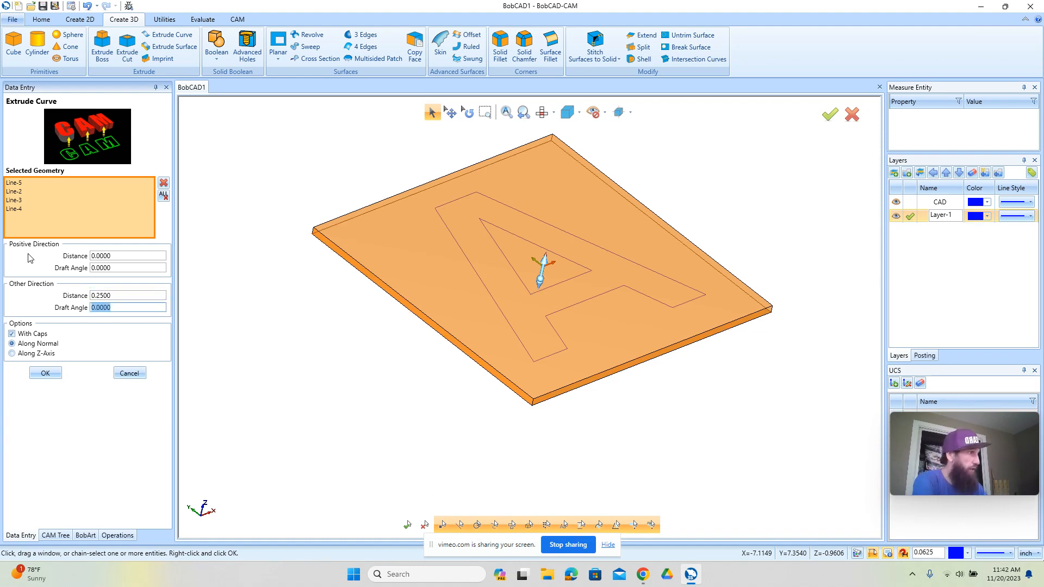
{"action": "left_click", "coordinate": [45, 373]}
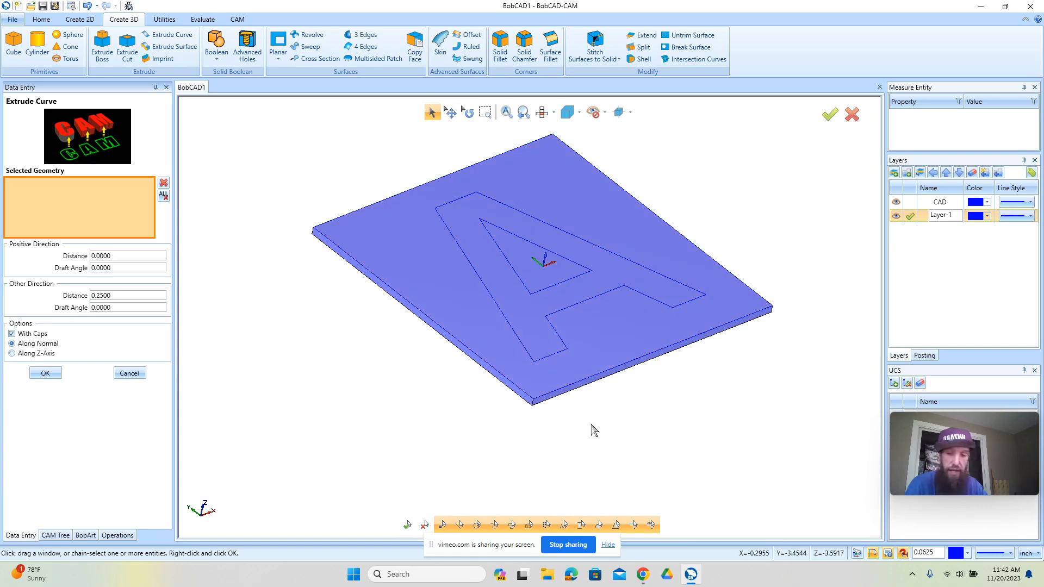
Extrude the letter A curve 0.25 inch in the positive direction and 0 in the other direction, working in wireframe display.
{"action": "key", "text": "ctrl+w"}
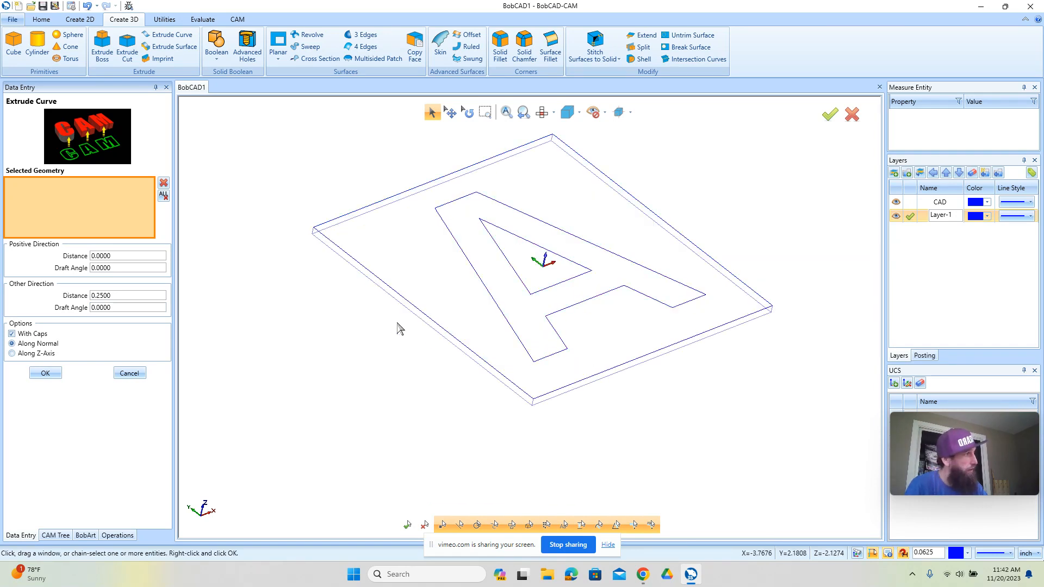
{"action": "left_click", "coordinate": [549, 356]}
{"action": "middle_click_drag", "start_coordinate": [623, 439], "coordinate": [649, 389]}
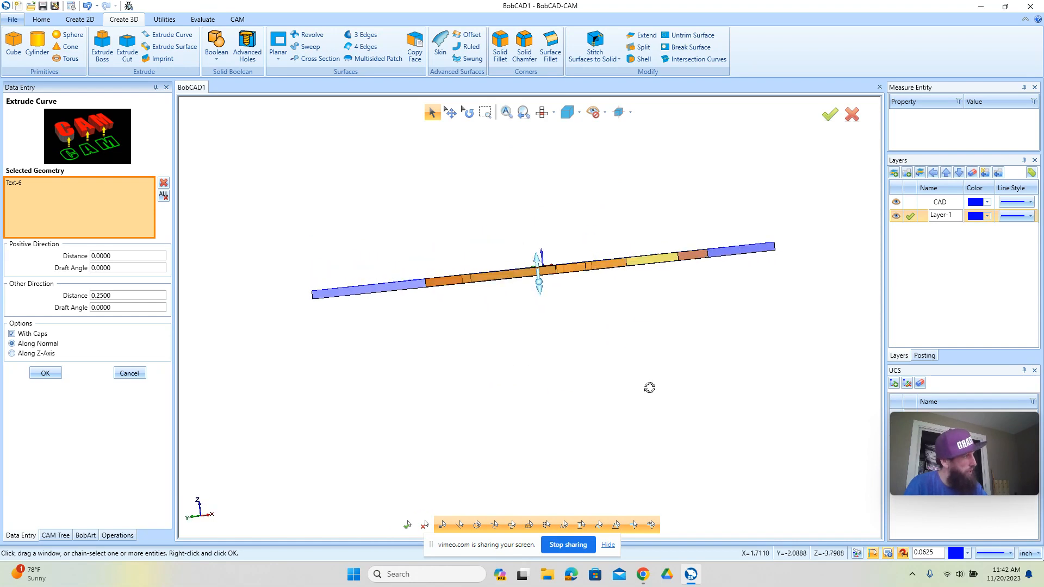
{"action": "key", "text": "t"}
{"action": "left_click", "coordinate": [594, 313]}
{"action": "key", "text": "f"}
{"action": "double_click", "coordinate": [135, 297]}
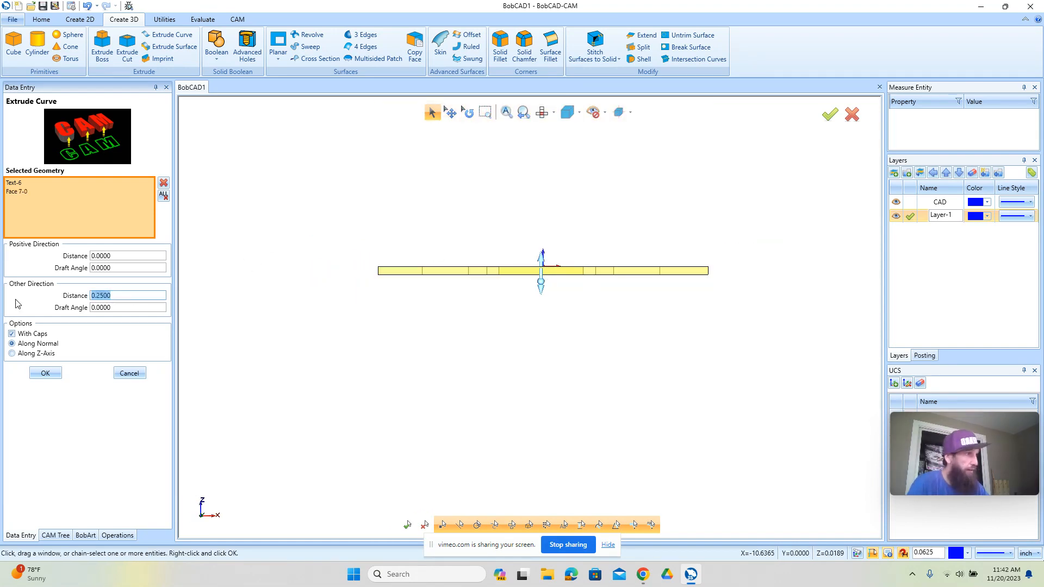
{"action": "type", "text": "0"}
{"action": "key", "text": "Tab"}
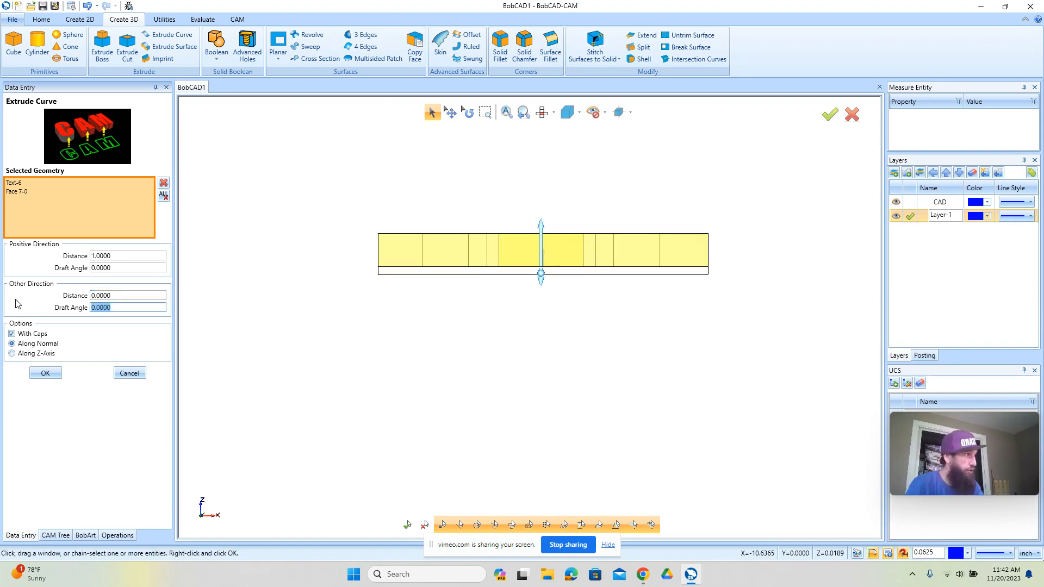
{"action": "left_click", "coordinate": [121, 255]}
{"action": "double_click", "coordinate": [120, 255]}
{"action": "type", "text": ".25"}
{"action": "key", "text": "Tab"}
{"action": "left_click", "coordinate": [45, 373]}
{"action": "left_click", "coordinate": [129, 373]}
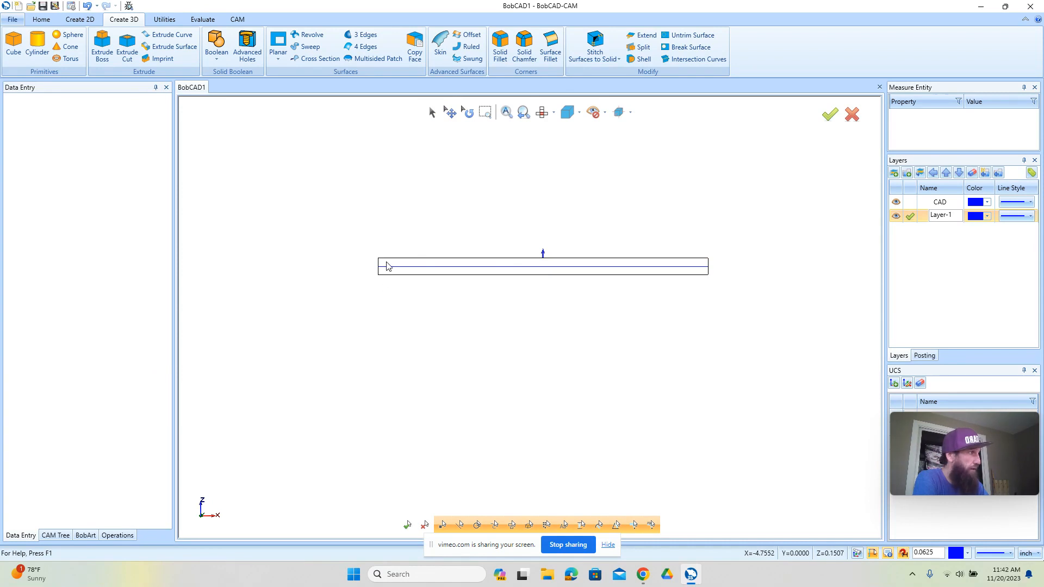
Show the CAD Tree manager to access the model's features.
{"action": "middle_click_drag", "start_coordinate": [559, 296], "coordinate": [531, 331]}
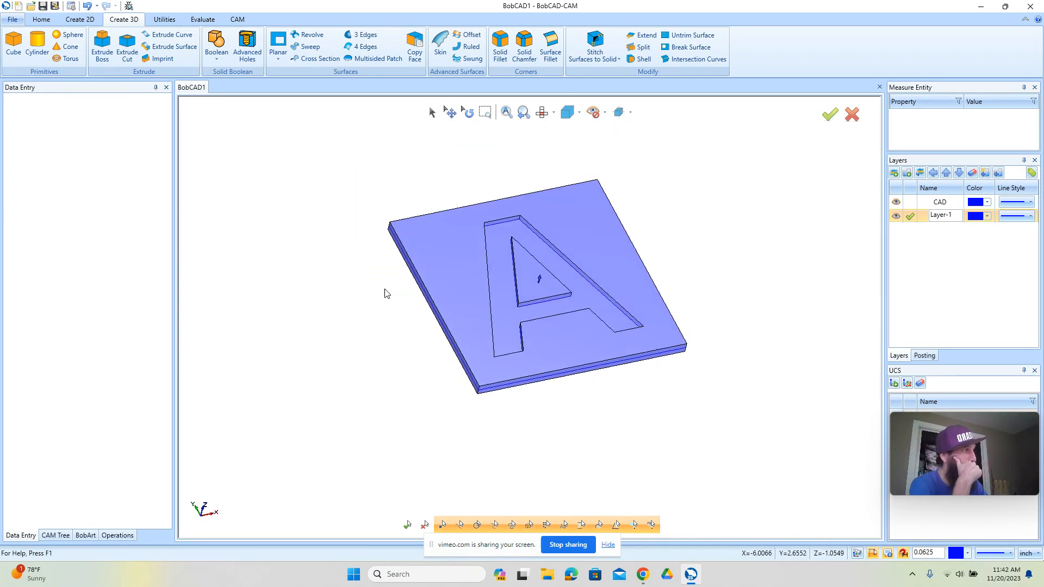
{"action": "left_click", "coordinate": [56, 535]}
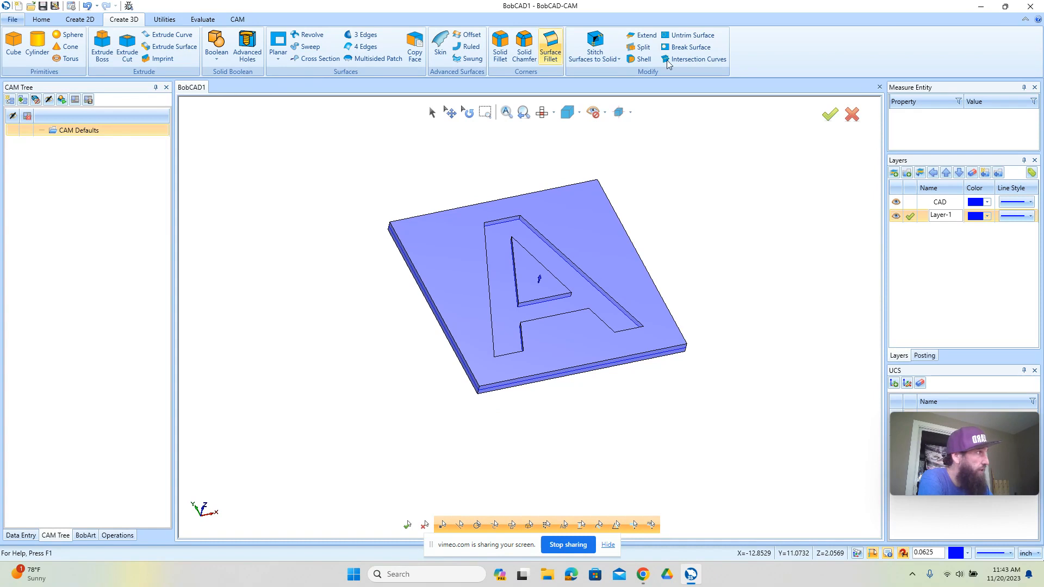
{"action": "right_click", "coordinate": [823, 44]}
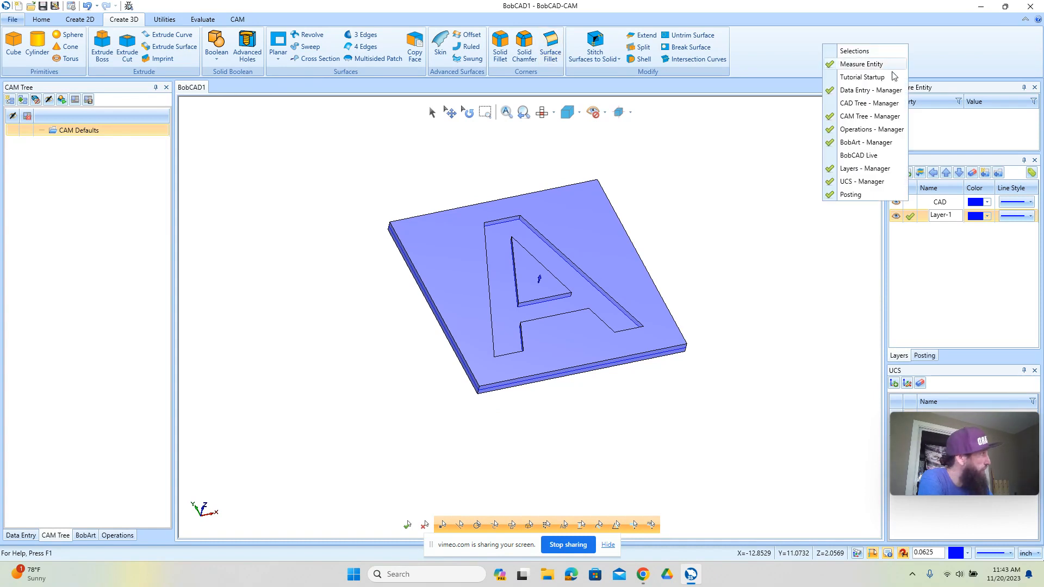
{"action": "left_click", "coordinate": [897, 103]}
Edit the second Extrude Curve feature and remove Face 7-0 from its geometry, keeping only the letter text.
{"action": "left_click", "coordinate": [62, 151]}
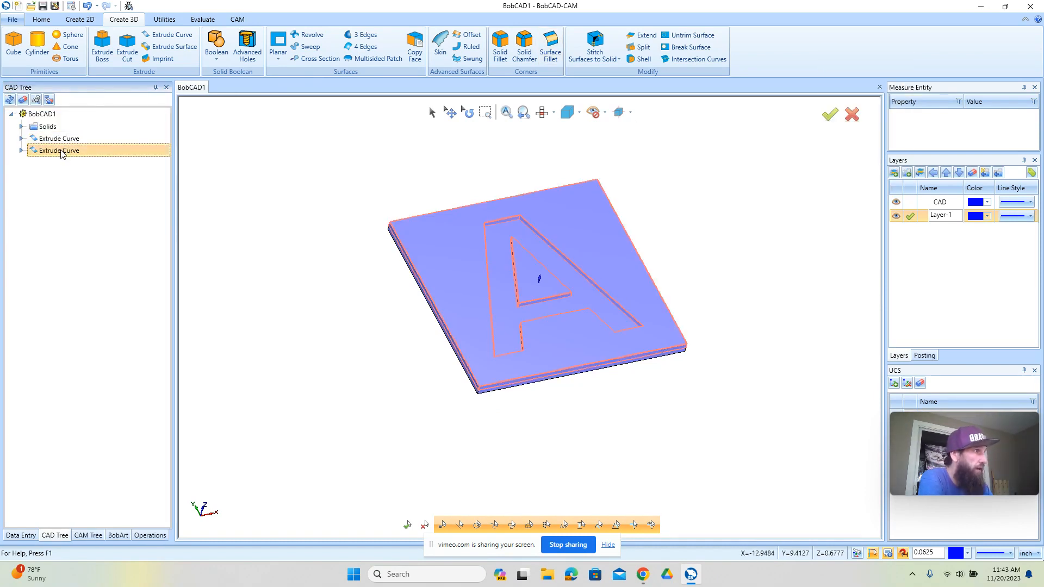
{"action": "right_click", "coordinate": [61, 152]}
{"action": "left_click", "coordinate": [66, 157]}
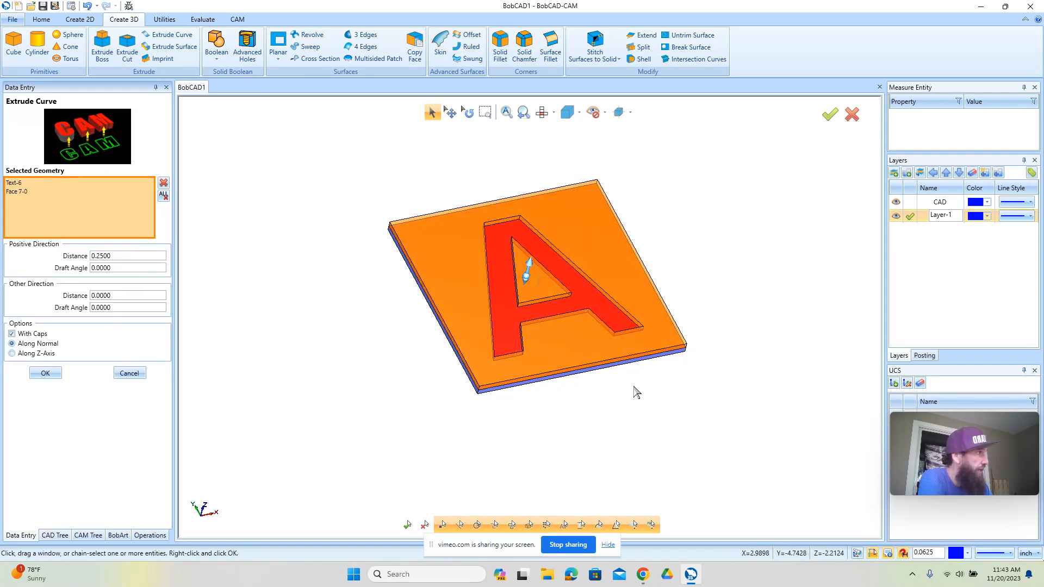
{"action": "middle_click_drag", "start_coordinate": [647, 384], "coordinate": [654, 386]}
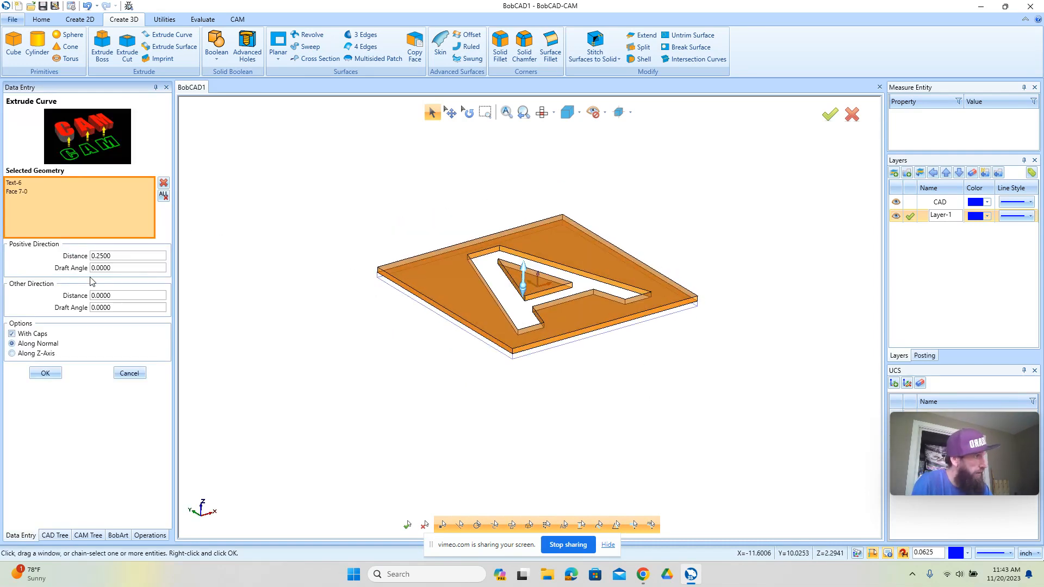
{"action": "left_click", "coordinate": [22, 190]}
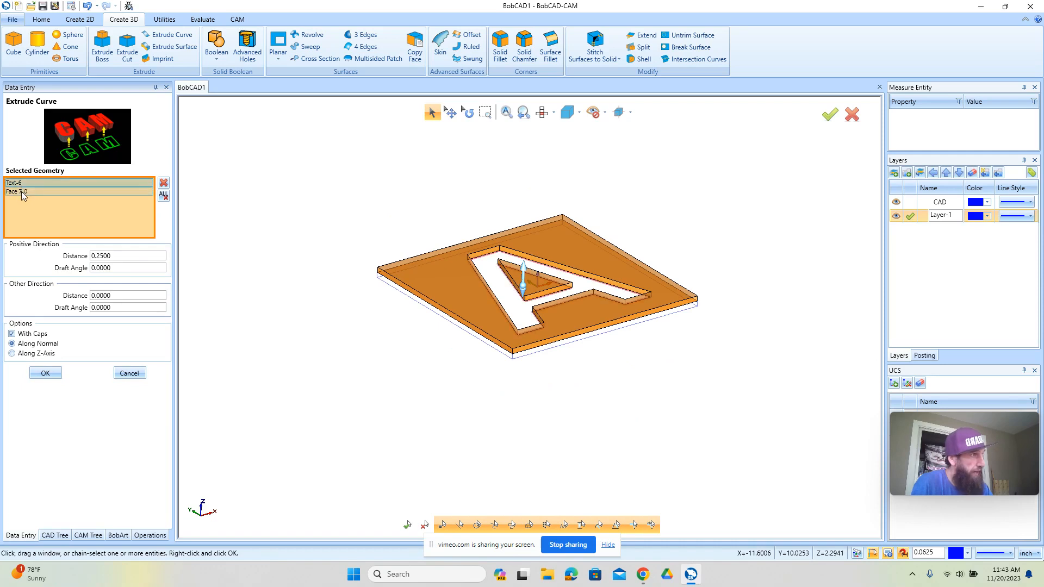
{"action": "left_click", "coordinate": [163, 182]}
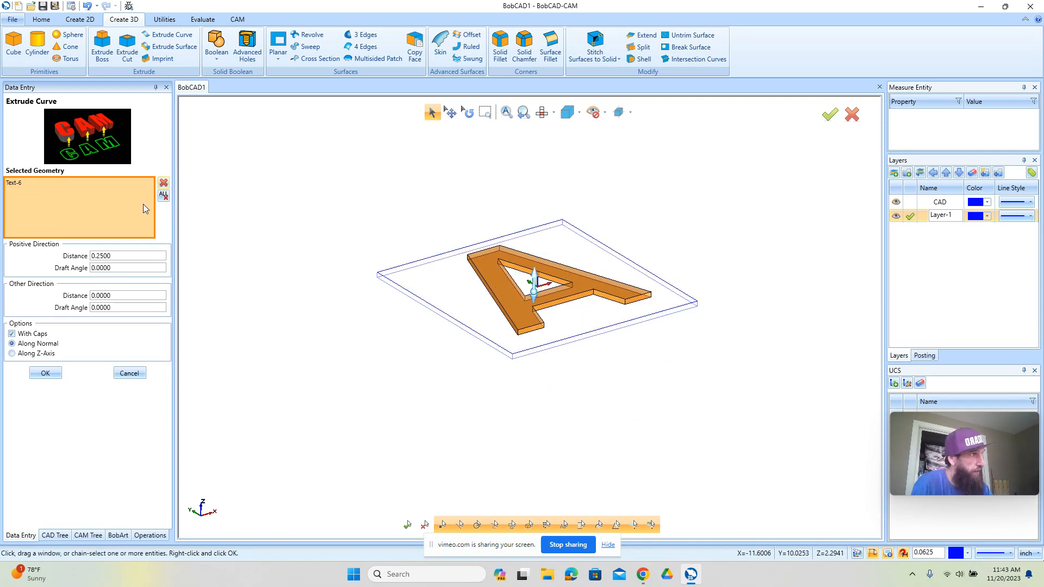
{"action": "left_click", "coordinate": [45, 373]}
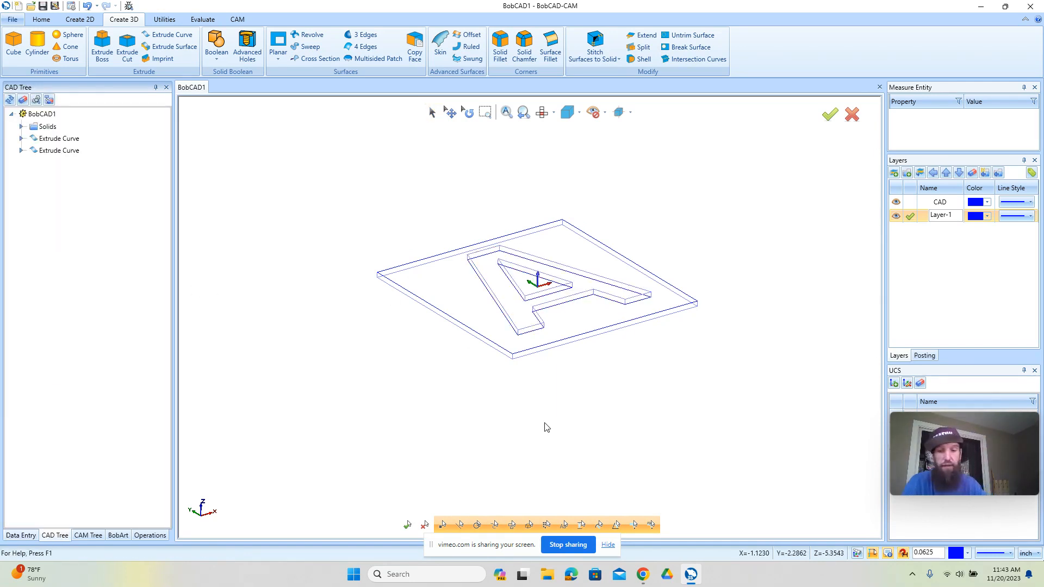
Start a center-based circle with a 0.25 inch diameter, viewing the plate and letter from the top.
{"action": "mouse_move", "coordinate": [613, 382]}
{"action": "middle_mouse_down"}
{"action": "mouse_move", "coordinate": [617, 343]}
{"action": "mouse_move", "coordinate": [607, 384]}
{"action": "mouse_move", "coordinate": [497, 386]}
{"action": "mouse_move", "coordinate": [513, 378]}
{"action": "mouse_move", "coordinate": [607, 394]}
{"action": "middle_mouse_up"}
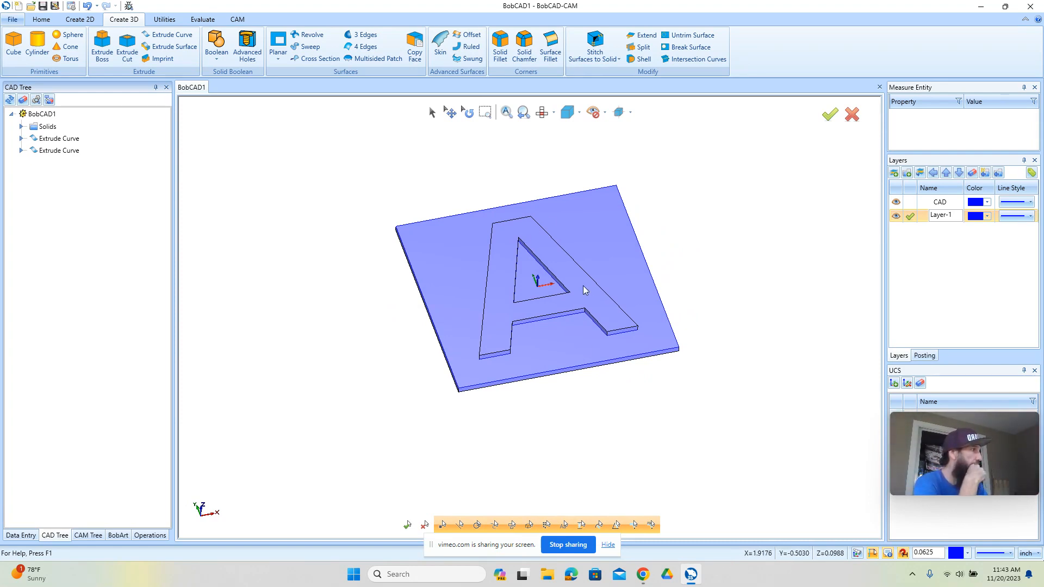
{"action": "left_click", "coordinate": [542, 112]}
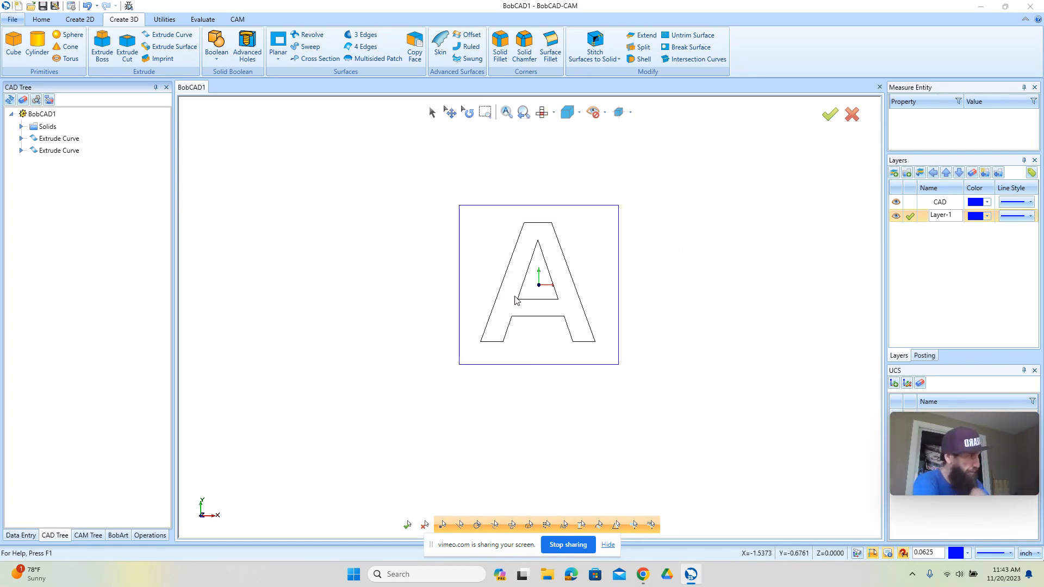
{"action": "scroll", "coordinate": [524, 359], "scroll_direction": "down", "scroll_amount": 2}
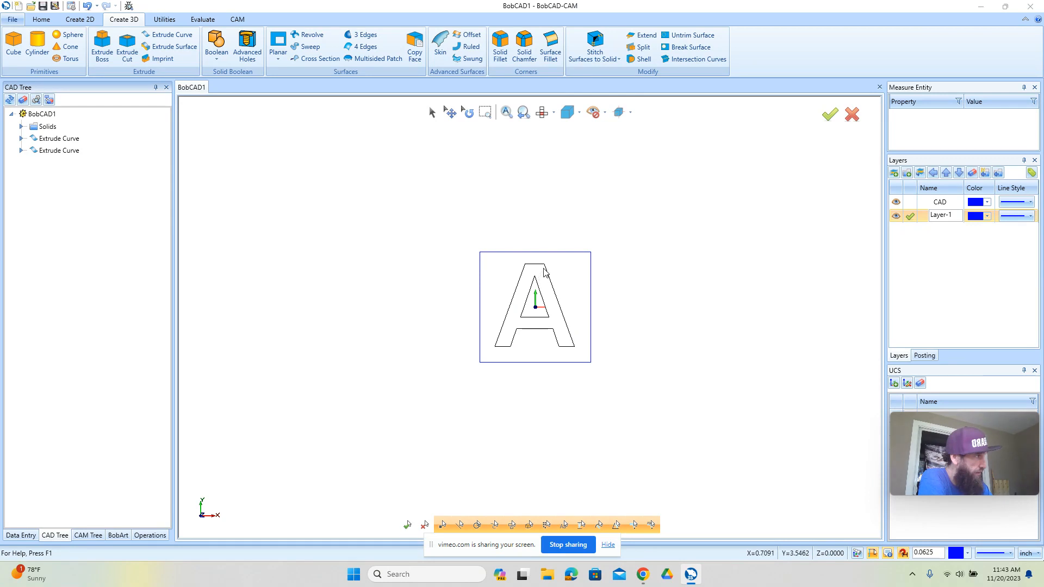
{"action": "scroll", "coordinate": [552, 315], "scroll_direction": "up", "scroll_amount": 2}
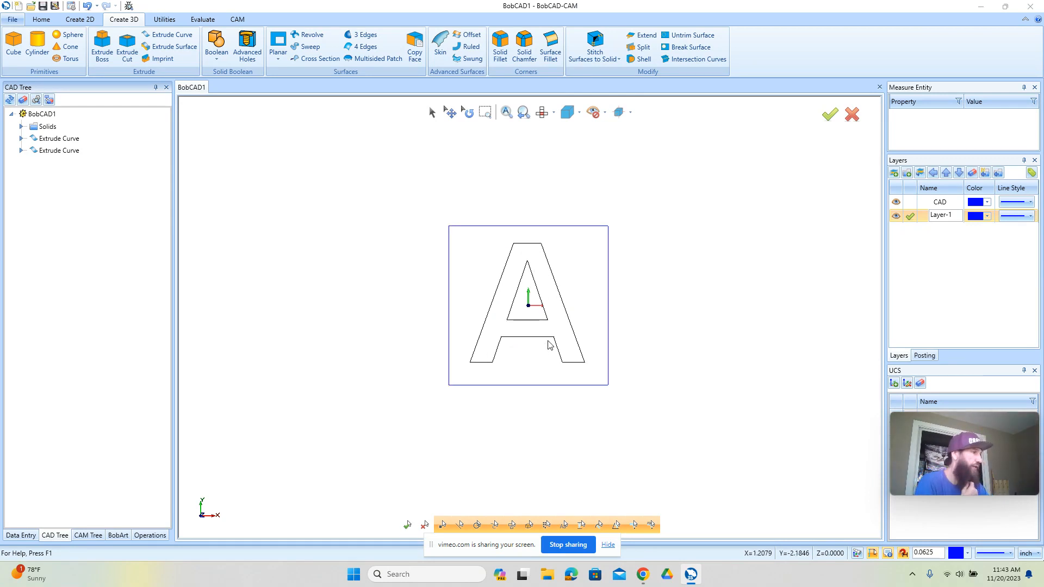
{"action": "left_click", "coordinate": [80, 19]}
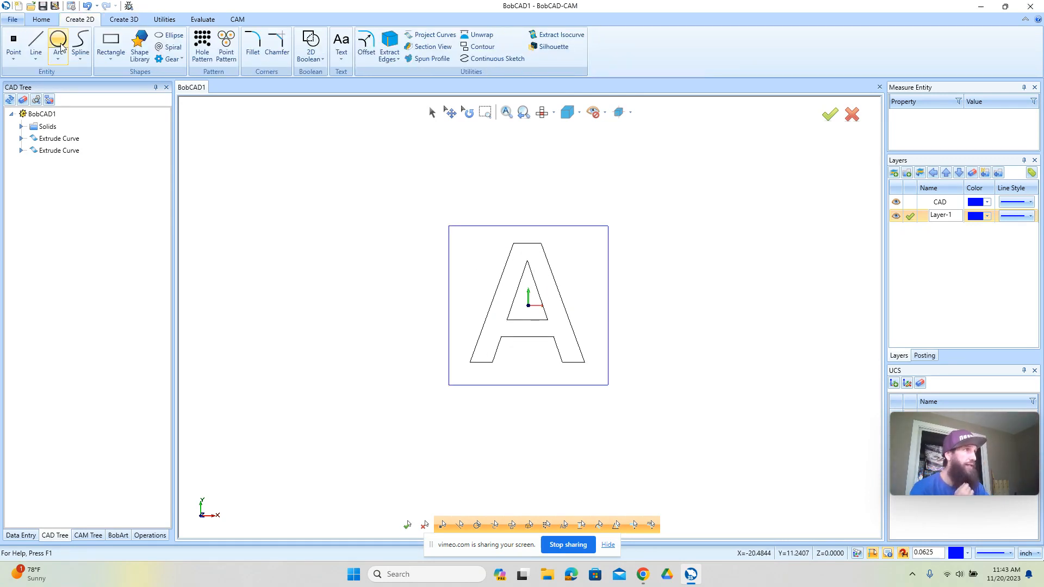
{"action": "left_click", "coordinate": [60, 48]}
{"action": "key", "text": "BackSpace"}
{"action": "type", "text": ".25"}
{"action": "key", "text": "Tab"}
{"action": "scroll", "coordinate": [511, 334], "scroll_direction": "down", "scroll_amount": 1}
{"action": "scroll", "coordinate": [511, 335], "scroll_direction": "up", "scroll_amount": 3}
{"action": "scroll", "coordinate": [694, 341], "scroll_direction": "down", "scroll_amount": 1}
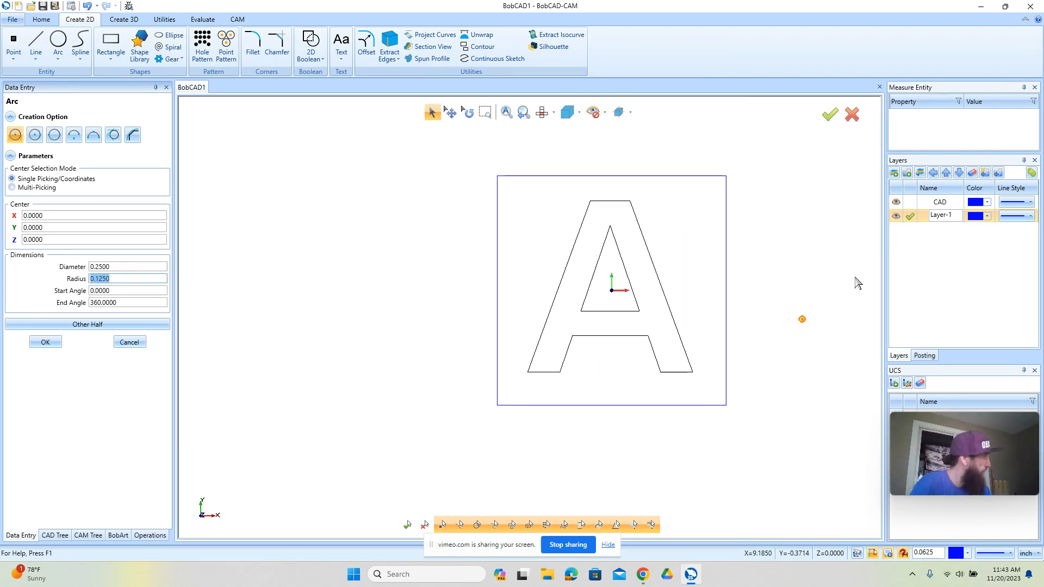
Make the CAD layer active and hide Layer-1 so only the wireframe geometry is displayed.
{"action": "left_click", "coordinate": [909, 202]}
{"action": "left_click", "coordinate": [896, 217]}
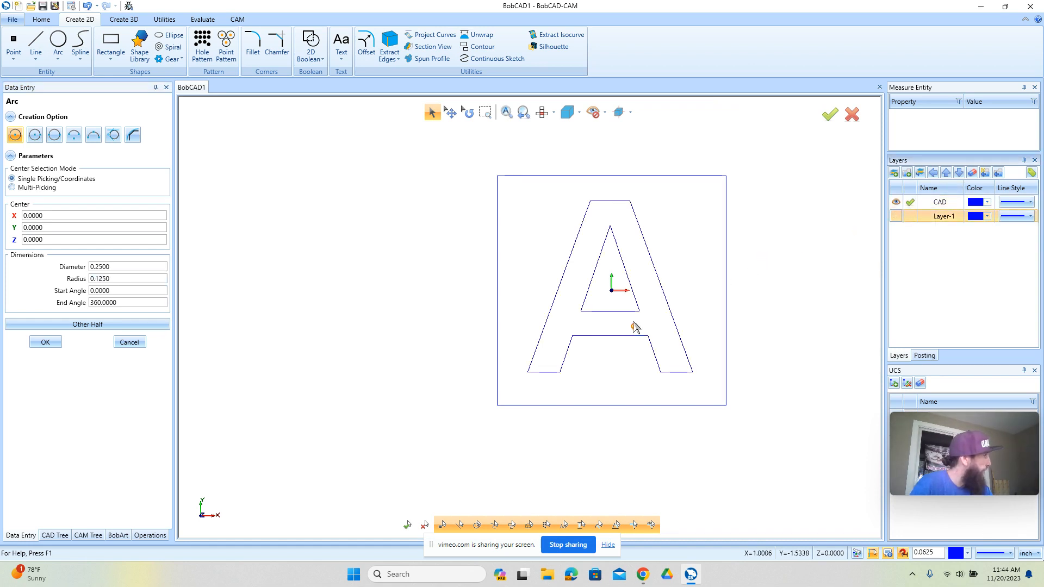
{"action": "middle_click_drag", "start_coordinate": [632, 403], "coordinate": [695, 344]}
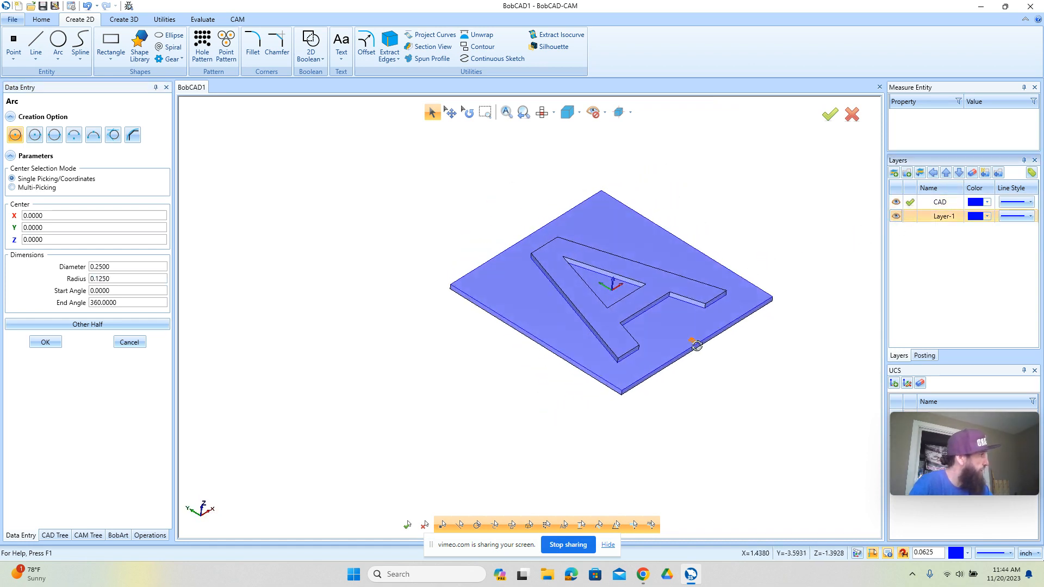
{"action": "left_click", "coordinate": [896, 216]}
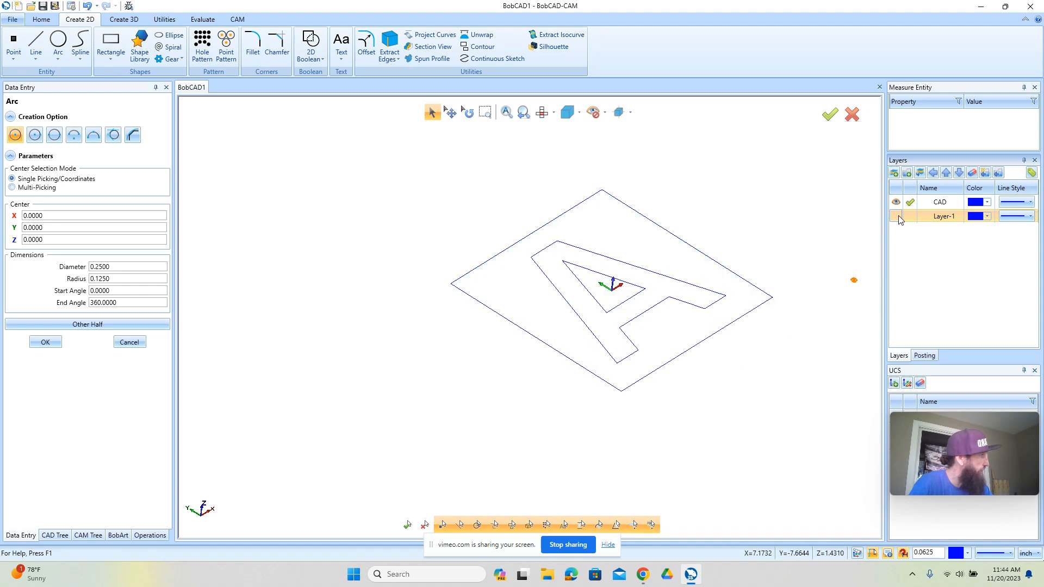
Place three 0.25 inch circles inside the letter A: one on each leg beside the crossbar and one at the apex.
{"action": "left_click", "coordinate": [542, 112]}
{"action": "scroll", "coordinate": [550, 287], "scroll_direction": "down", "scroll_amount": 2}
{"action": "scroll", "coordinate": [569, 298], "scroll_direction": "up", "scroll_amount": 5}
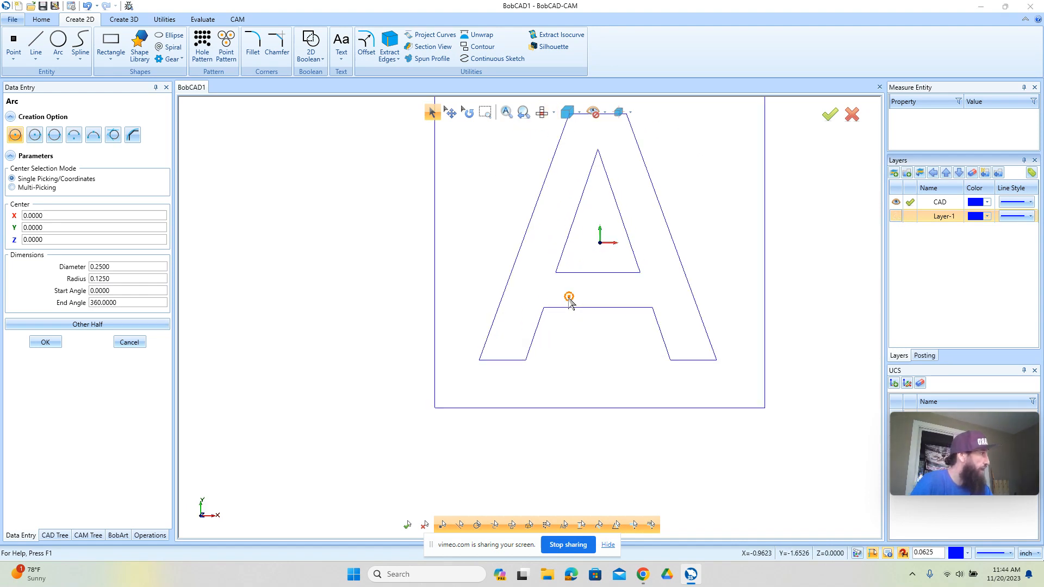
{"action": "left_click", "coordinate": [530, 290]}
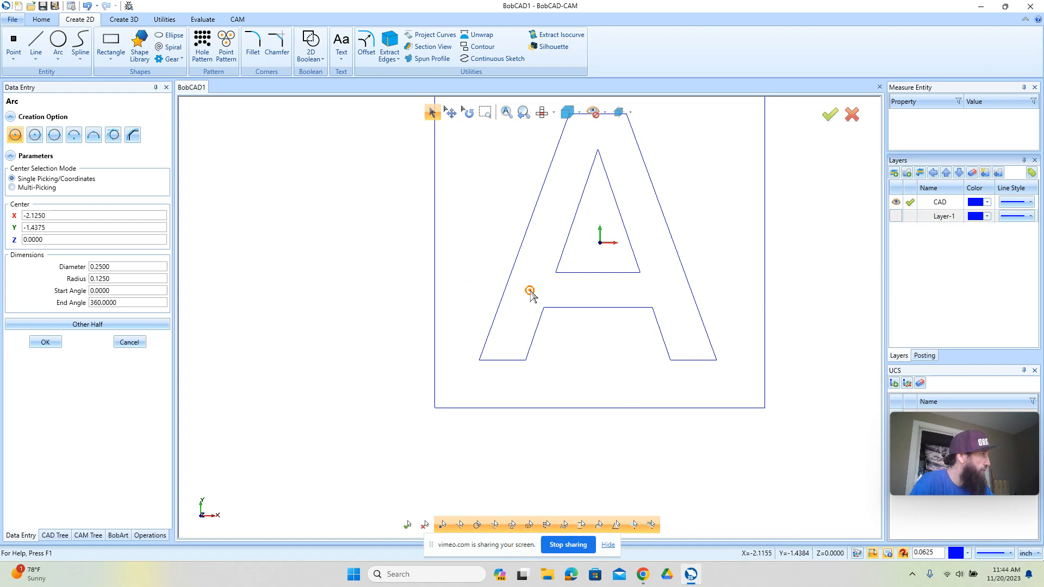
{"action": "left_click", "coordinate": [669, 294]}
{"action": "scroll", "coordinate": [611, 296], "scroll_direction": "down", "scroll_amount": 2}
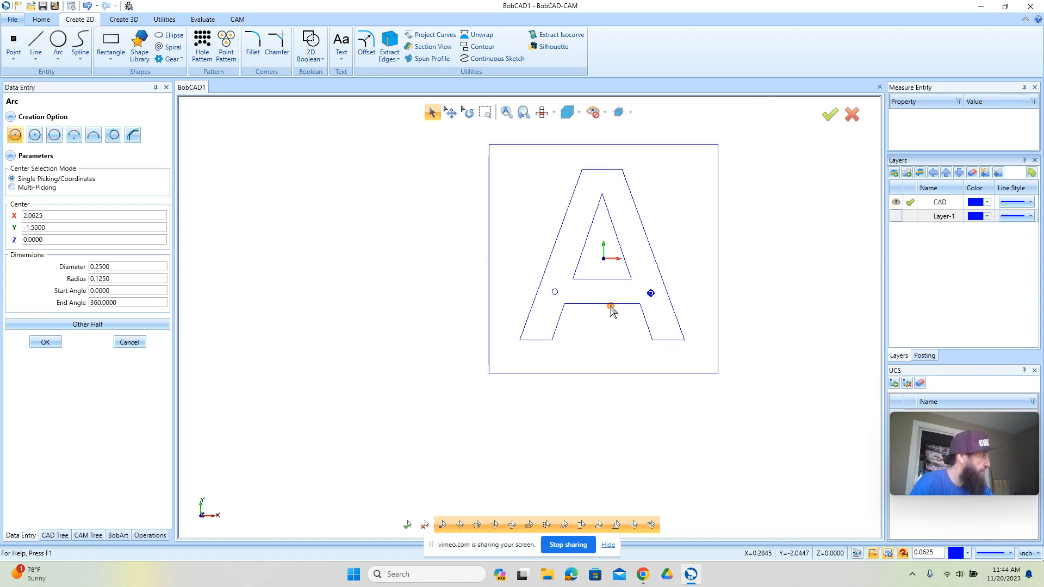
{"action": "left_click", "coordinate": [600, 179]}
{"action": "left_click", "coordinate": [46, 342]}
Mirror a copy of the letter A and its three circles about the square's upper edge line.
{"action": "scroll", "coordinate": [528, 408], "scroll_direction": "down", "scroll_amount": 1}
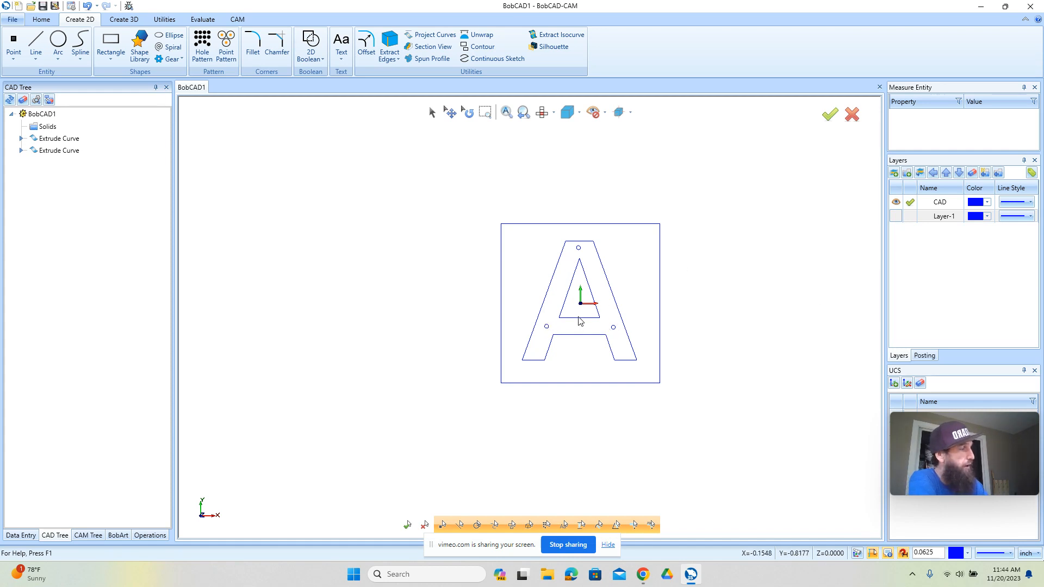
{"action": "scroll", "coordinate": [568, 326], "scroll_direction": "down", "scroll_amount": 2}
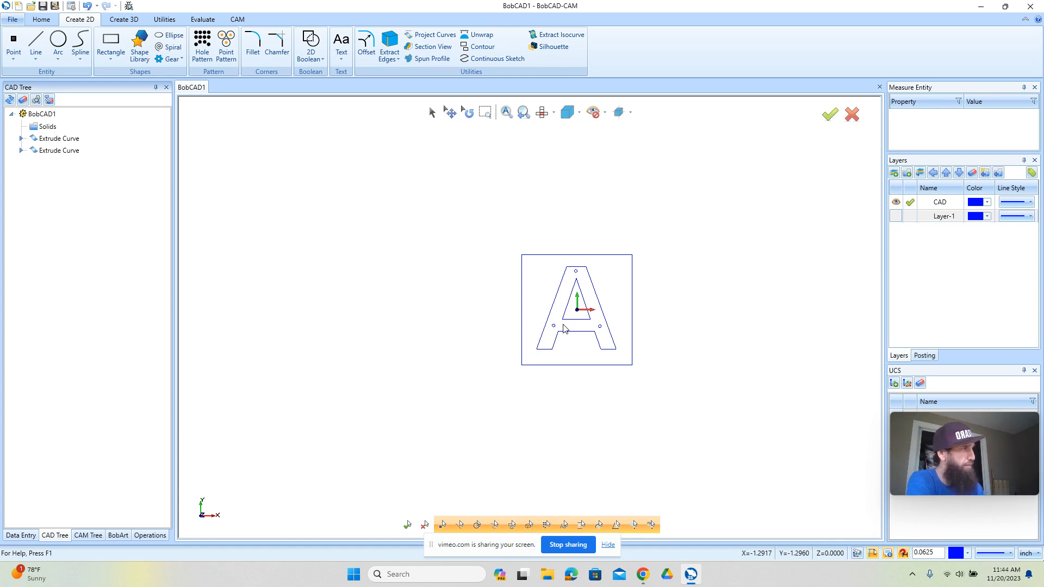
{"action": "left_click", "coordinate": [174, 23]}
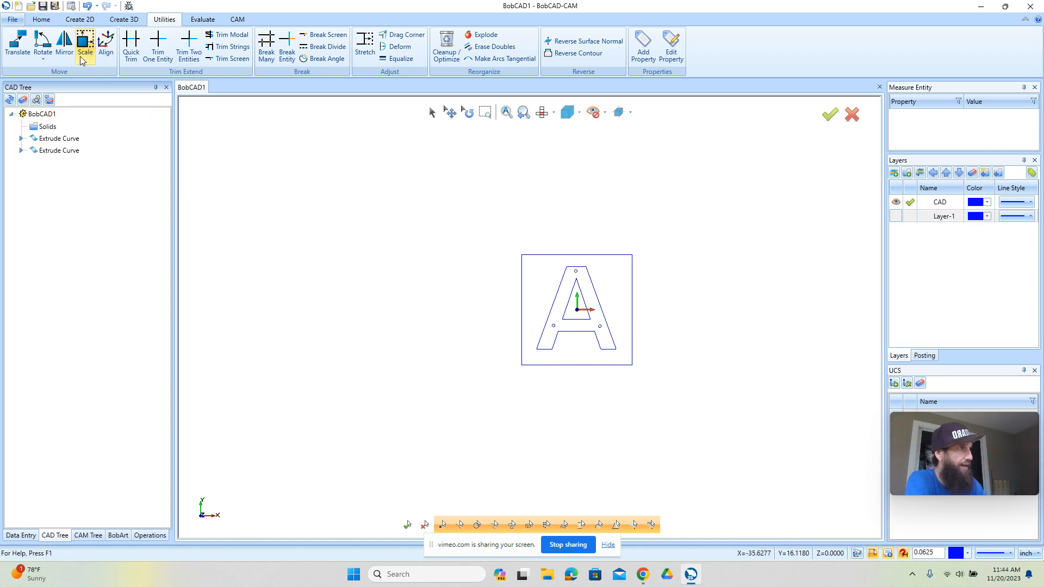
{"action": "left_click", "coordinate": [64, 45]}
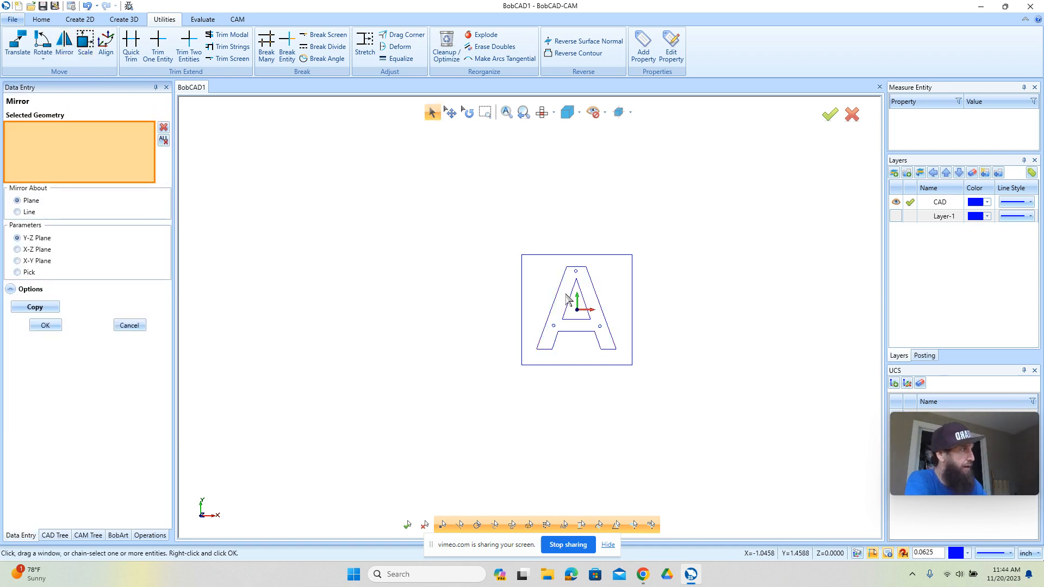
{"action": "left_click_drag", "start_coordinate": [532, 261], "coordinate": [628, 369]}
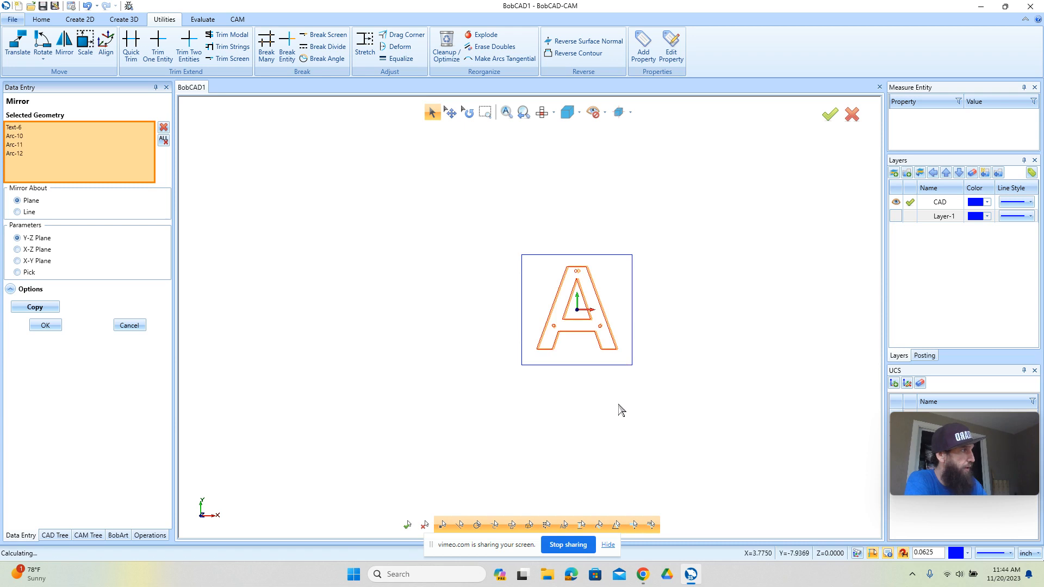
{"action": "left_click", "coordinate": [18, 212]}
{"action": "left_click", "coordinate": [12, 235]}
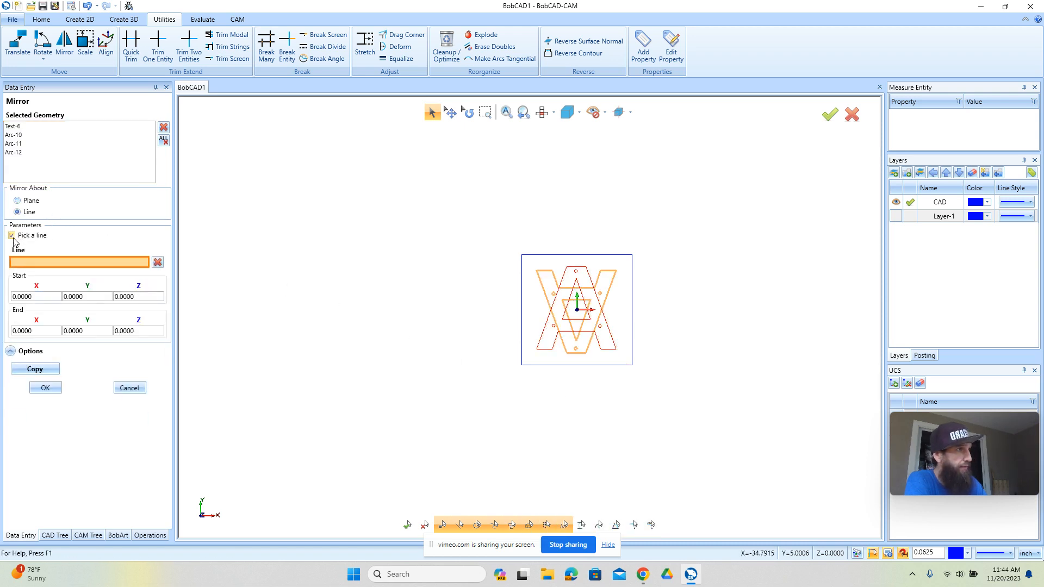
{"action": "left_click", "coordinate": [533, 254]}
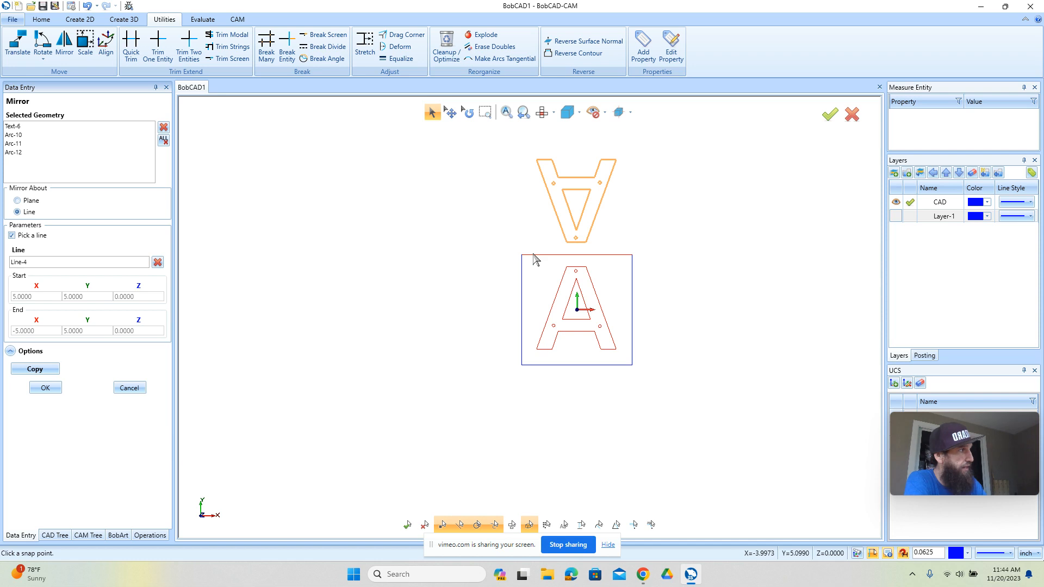
{"action": "left_click", "coordinate": [36, 369]}
{"action": "left_click", "coordinate": [38, 389]}
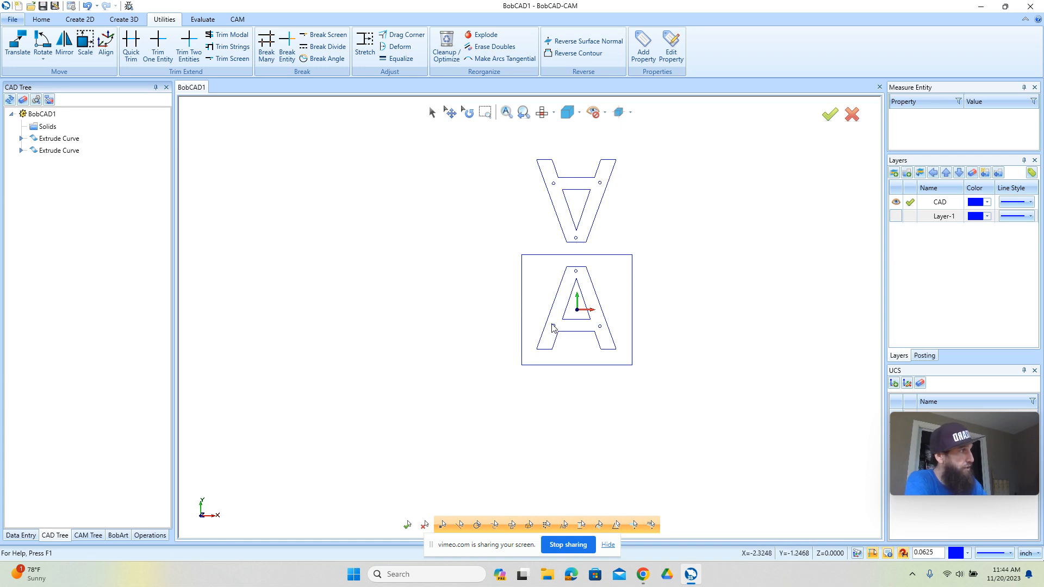
Delete the original letter A from inside the square, keeping its three circles.
{"action": "left_click", "coordinate": [431, 114]}
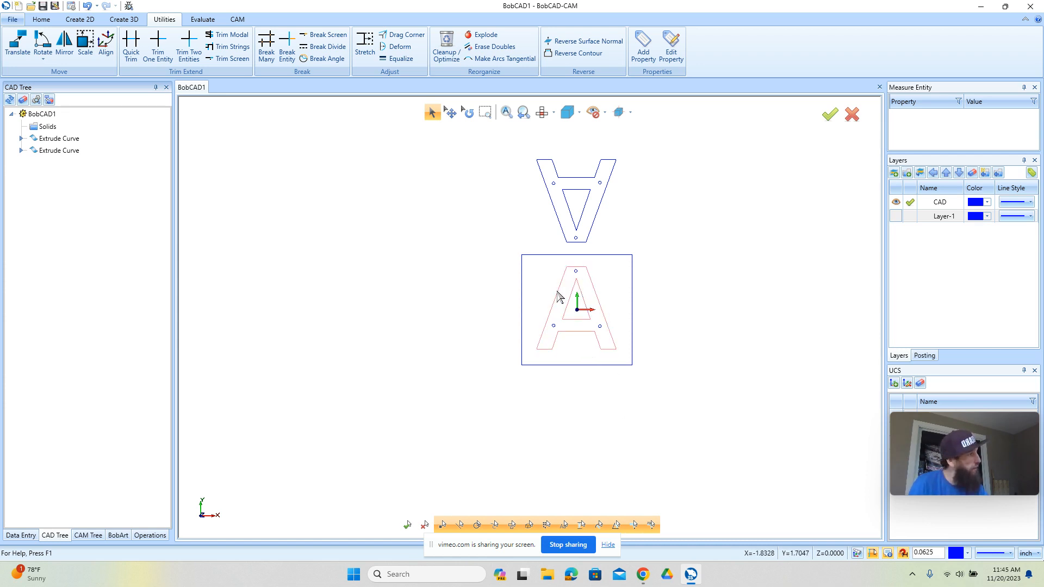
{"action": "key", "text": "Delete"}
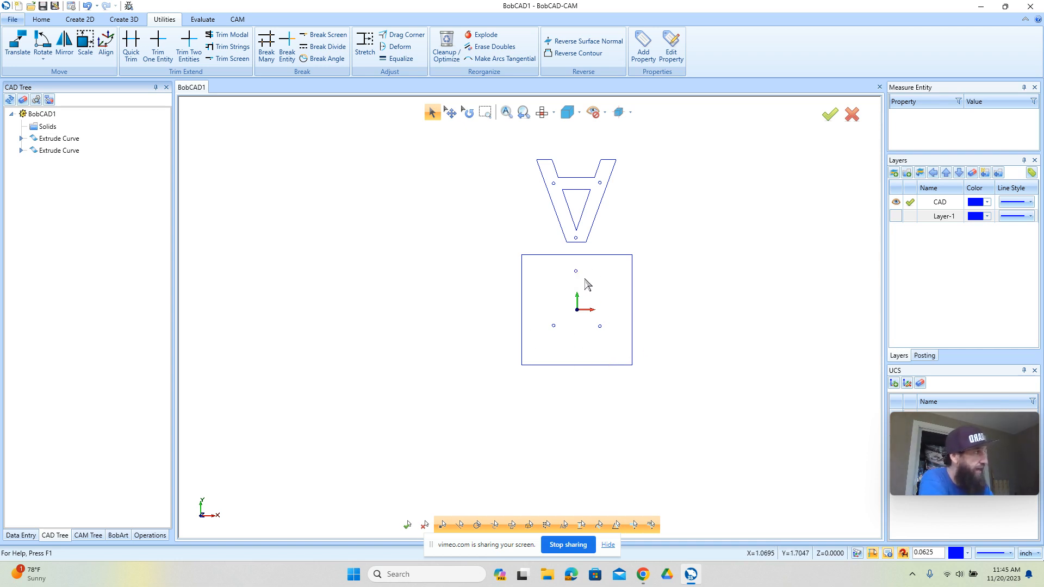
Translate the mirrored letter A and its circles beside the square, about 10.5 inches in X and -9.99 inches in Y.
{"action": "scroll", "coordinate": [590, 314], "scroll_direction": "up", "scroll_amount": 2}
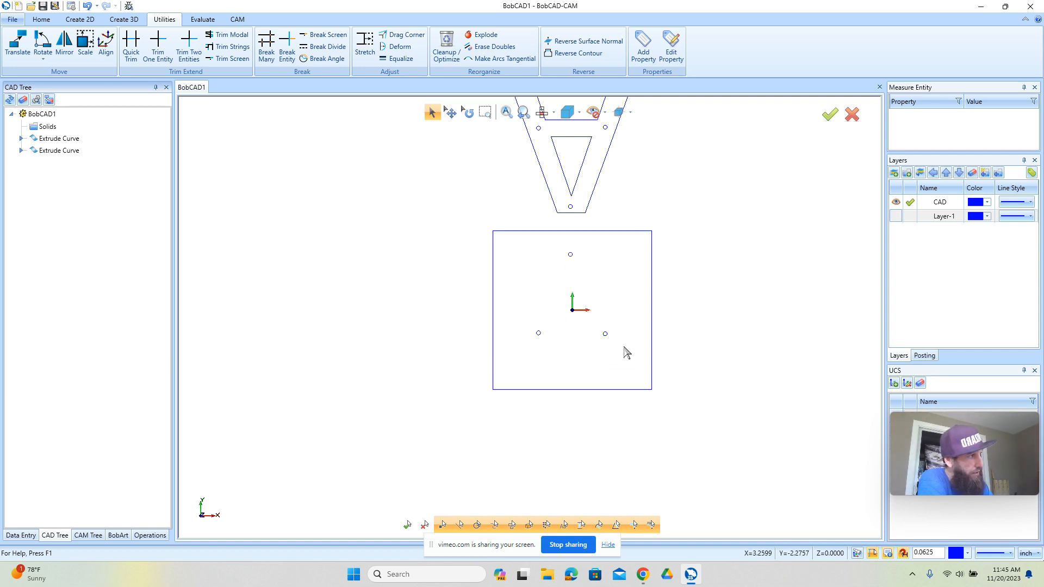
{"action": "scroll", "coordinate": [541, 373], "scroll_direction": "down", "scroll_amount": 2}
{"action": "scroll", "coordinate": [569, 209], "scroll_direction": "up", "scroll_amount": 2}
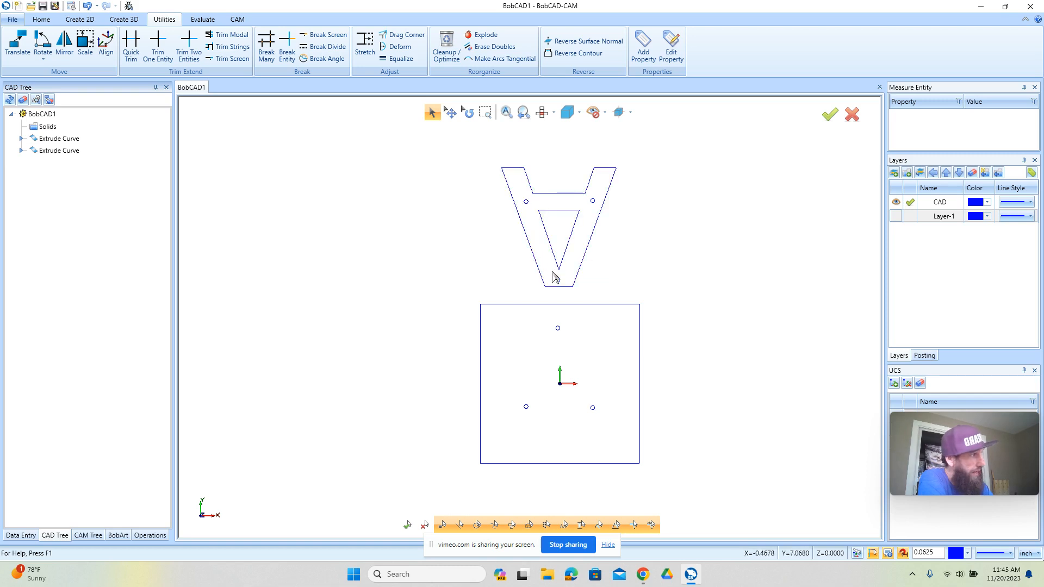
{"action": "scroll", "coordinate": [523, 278], "scroll_direction": "down", "scroll_amount": 2}
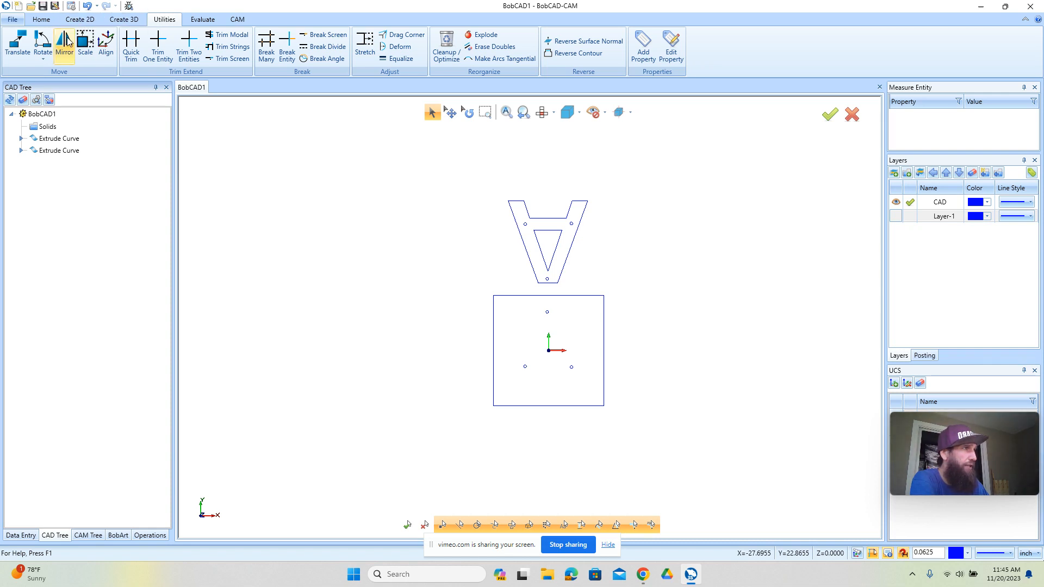
{"action": "left_click", "coordinate": [24, 44]}
{"action": "left_click_drag", "start_coordinate": [477, 182], "coordinate": [618, 301]}
{"action": "right_click", "coordinate": [602, 282]}
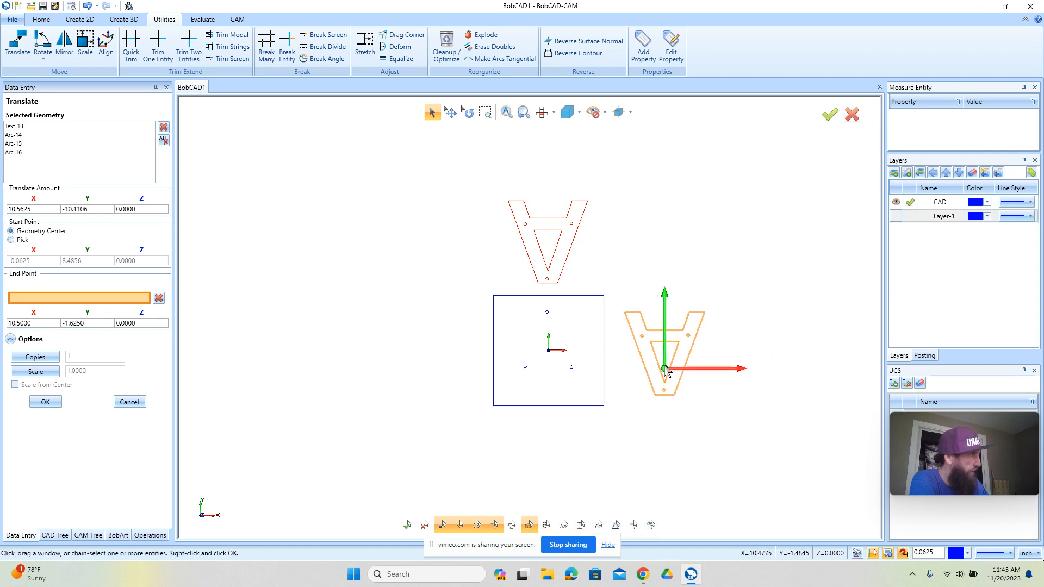
{"action": "left_click", "coordinate": [664, 369]}
{"action": "left_click", "coordinate": [43, 401]}
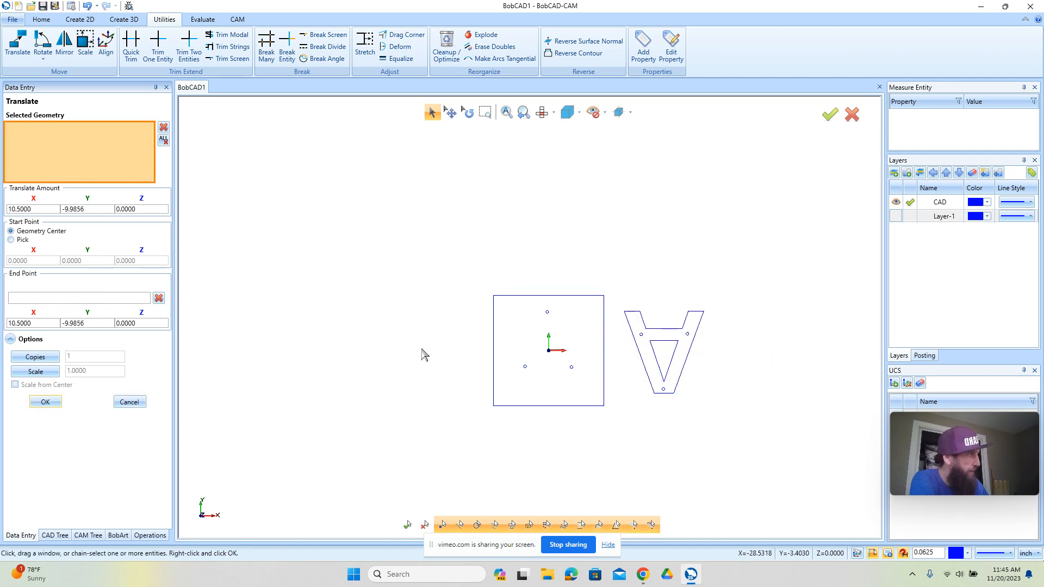
Translate the square, circles and letter together about 5.51 inches in X and 5.48 inches in Y, clear of the origin.
{"action": "left_click_drag", "start_coordinate": [465, 256], "coordinate": [761, 445]}
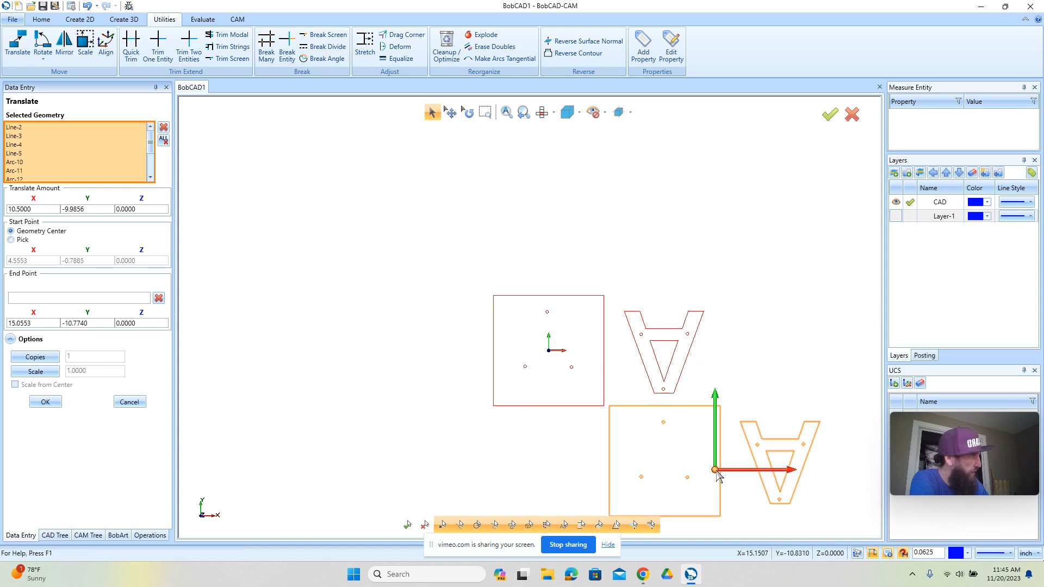
{"action": "left_click_drag", "start_coordinate": [715, 469], "coordinate": [660, 302]}
{"action": "left_click", "coordinate": [45, 402]}
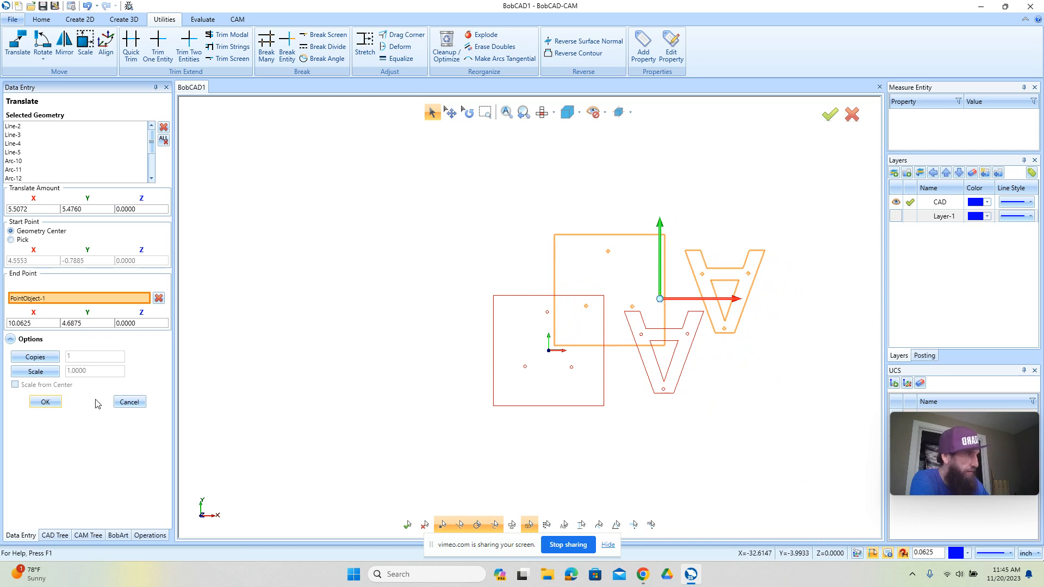
{"action": "left_click", "coordinate": [128, 402]}
Draw a 24 by 24 inch rectangle around the parts with its lower-left corner at the origin.
{"action": "scroll", "coordinate": [427, 408], "scroll_direction": "down", "scroll_amount": 3}
{"action": "scroll", "coordinate": [592, 357], "scroll_direction": "up", "scroll_amount": 1}
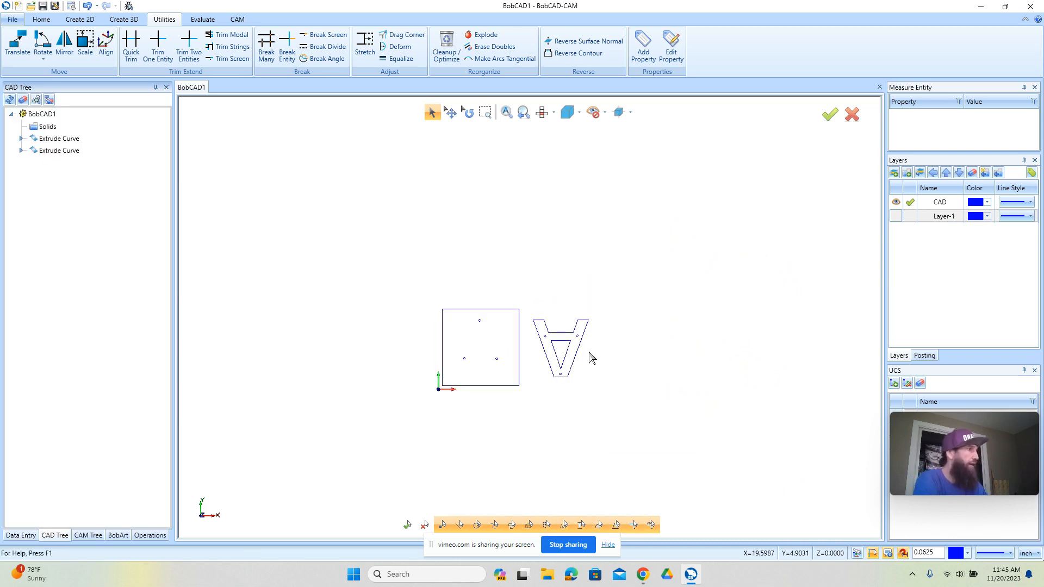
{"action": "left_click", "coordinate": [80, 19]}
{"action": "left_click", "coordinate": [111, 44]}
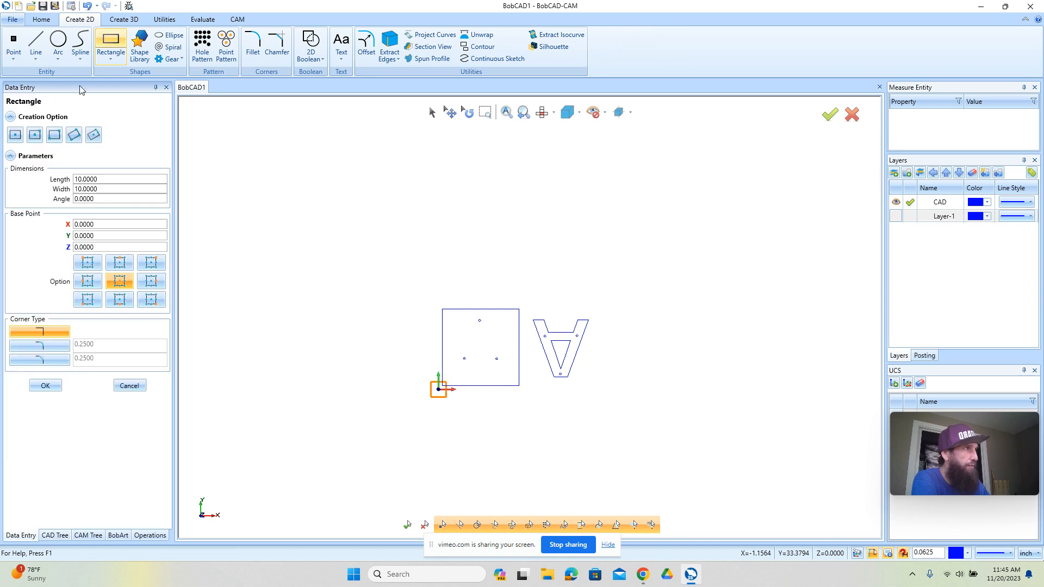
{"action": "left_click", "coordinate": [91, 179]}
{"action": "type", "text": "24"}
{"action": "key", "text": "Tab"}
{"action": "type", "text": "24"}
{"action": "key", "text": "Tab"}
{"action": "left_click", "coordinate": [87, 299]}
{"action": "left_click", "coordinate": [46, 386]}
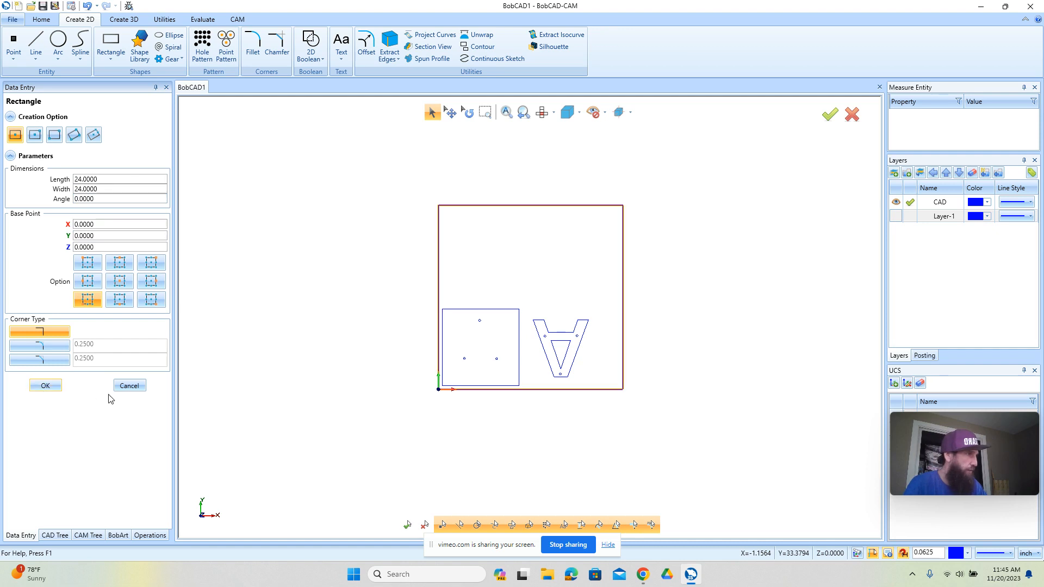
{"action": "left_click", "coordinate": [130, 386]}
Show the CAM Tree manager with the whole sheet layout in view.
{"action": "scroll", "coordinate": [546, 402], "scroll_direction": "up", "scroll_amount": 1}
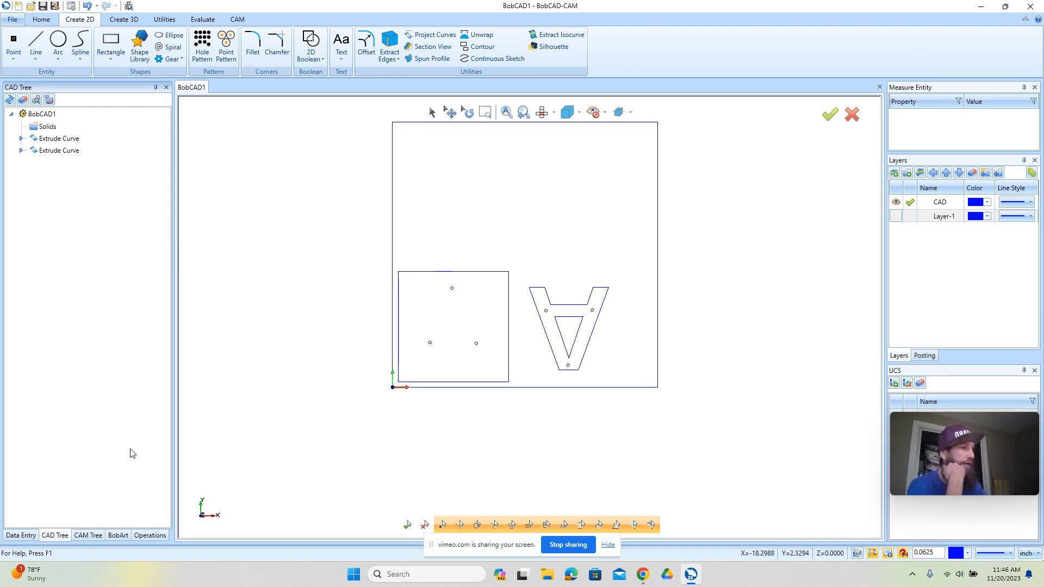
{"action": "left_click", "coordinate": [87, 536]}
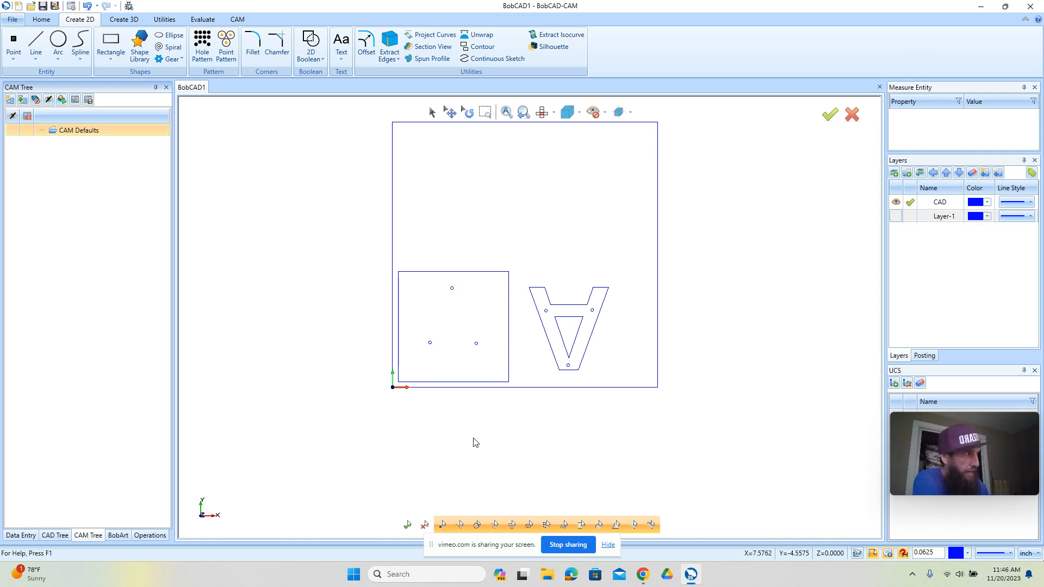
{"action": "scroll", "coordinate": [469, 448], "scroll_direction": "down", "scroll_amount": 2}
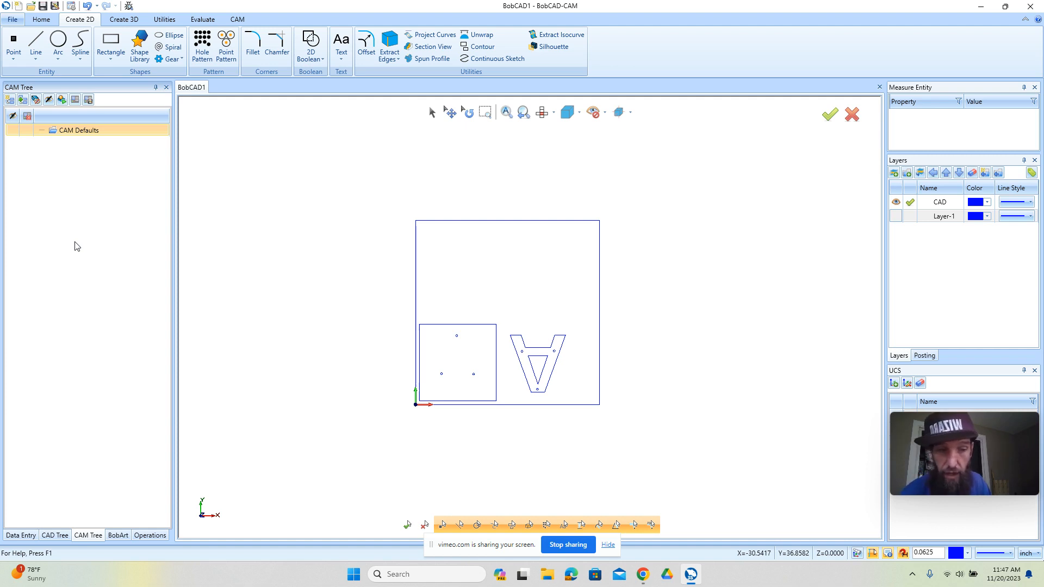
Create a new milling job on the Industrial_CNC_Mill machine and start its stock wizard.
{"action": "right_click", "coordinate": [83, 131]}
{"action": "left_click", "coordinate": [122, 139]}
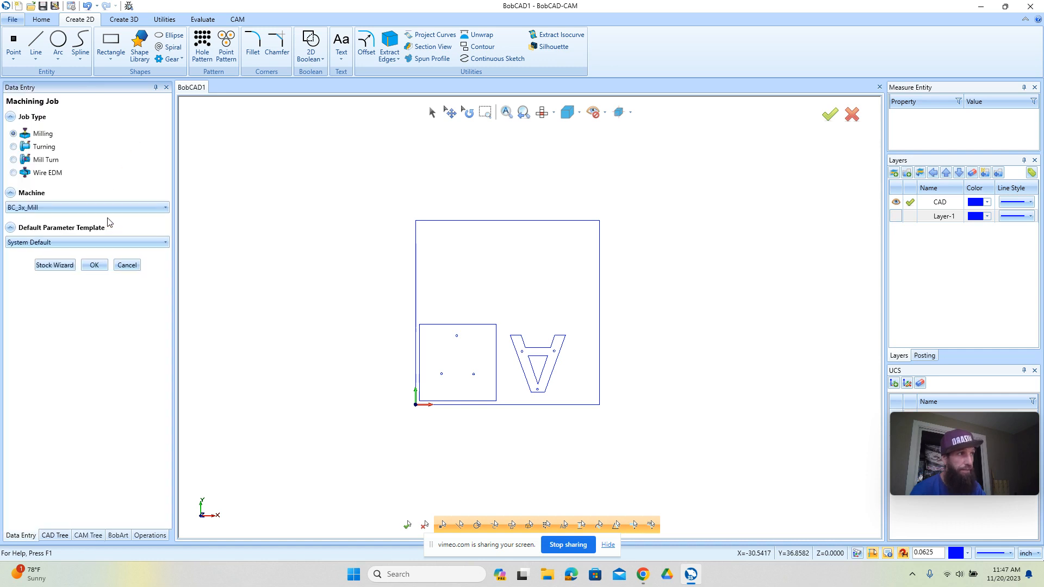
{"action": "left_click", "coordinate": [72, 208]}
{"action": "scroll", "coordinate": [90, 280], "scroll_direction": "down", "scroll_amount": 1}
{"action": "scroll", "coordinate": [93, 284], "scroll_direction": "down", "scroll_amount": 5}
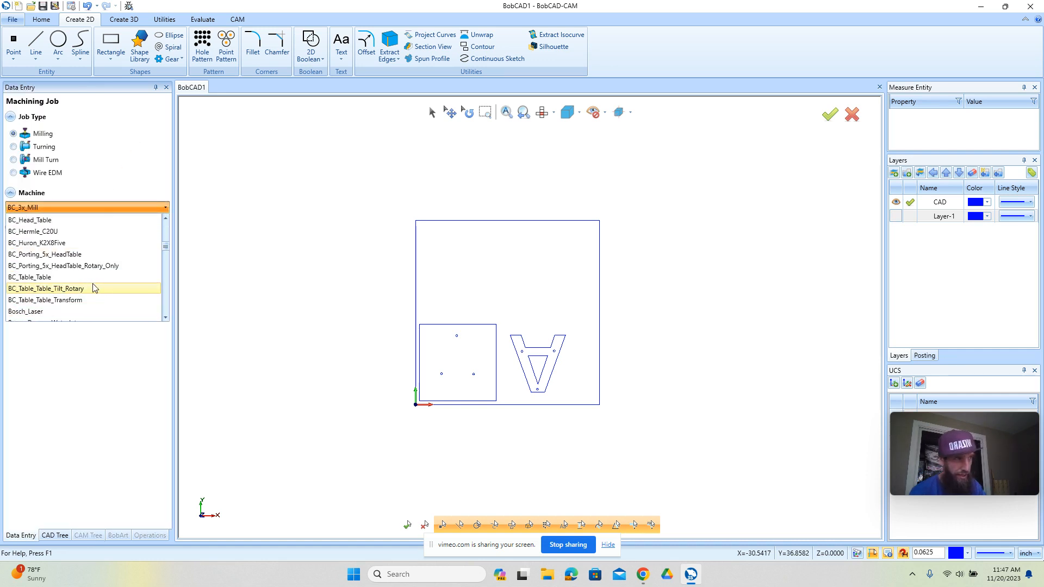
{"action": "scroll", "coordinate": [94, 287], "scroll_direction": "down", "scroll_amount": 1}
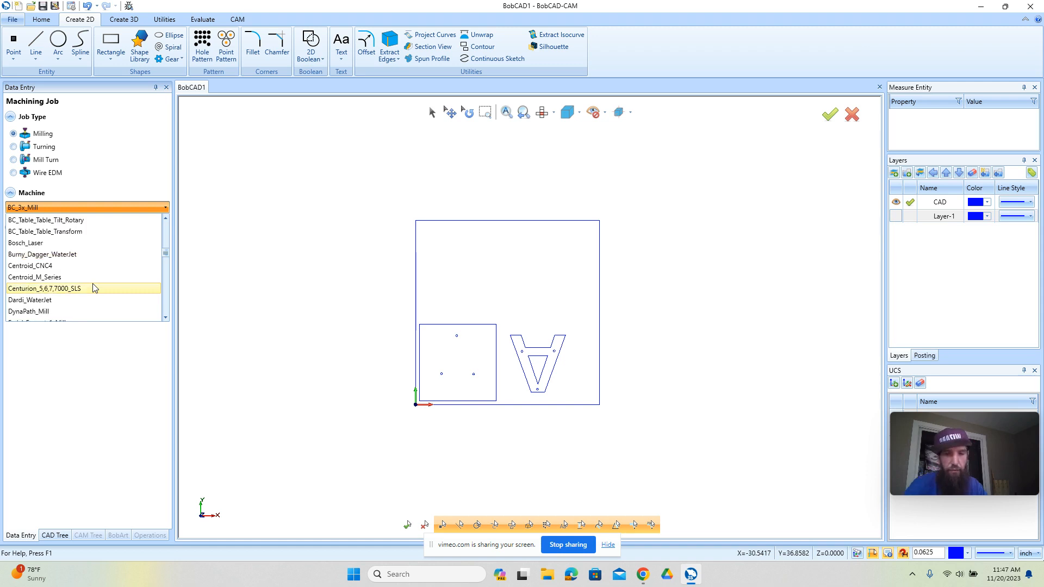
{"action": "scroll", "coordinate": [94, 288], "scroll_direction": "down", "scroll_amount": 5}
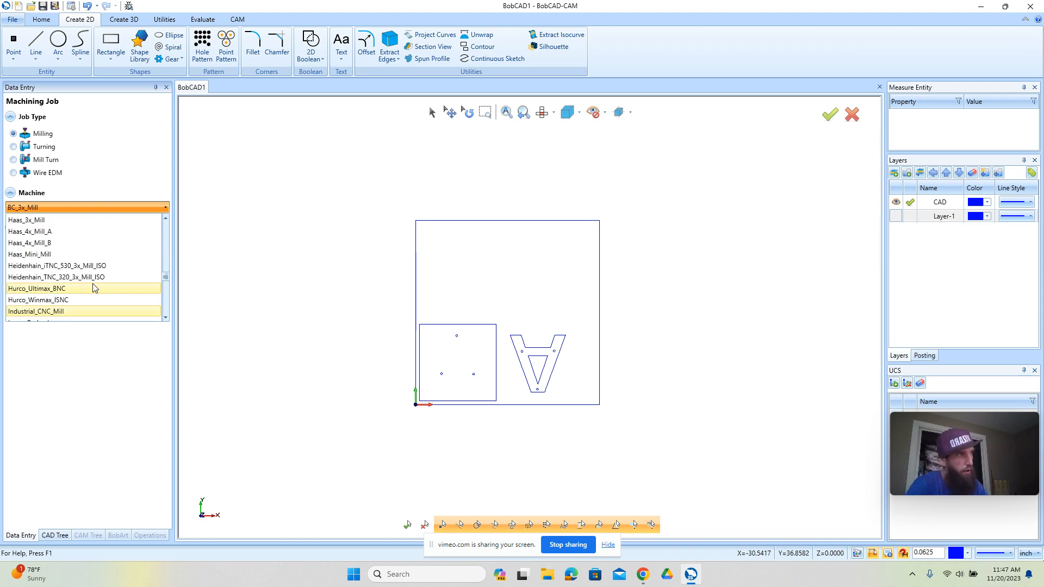
{"action": "left_click", "coordinate": [79, 311]}
{"action": "left_click", "coordinate": [54, 266]}
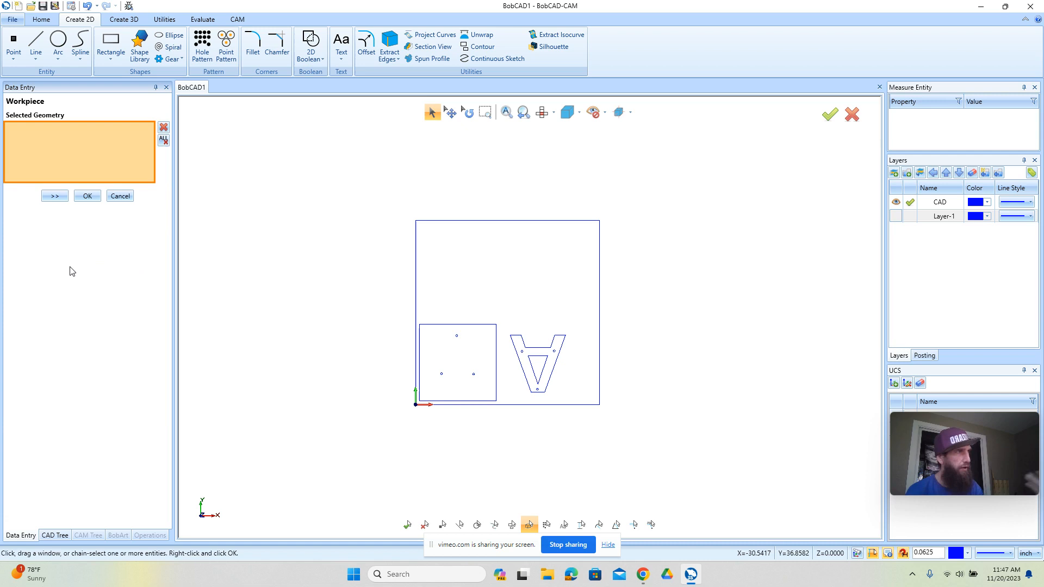
Define rectangular stock with a Z thickness of 0.25 inch, without workpiece geometry, and accept the machine setup with its current origin.
{"action": "left_click", "coordinate": [55, 196]}
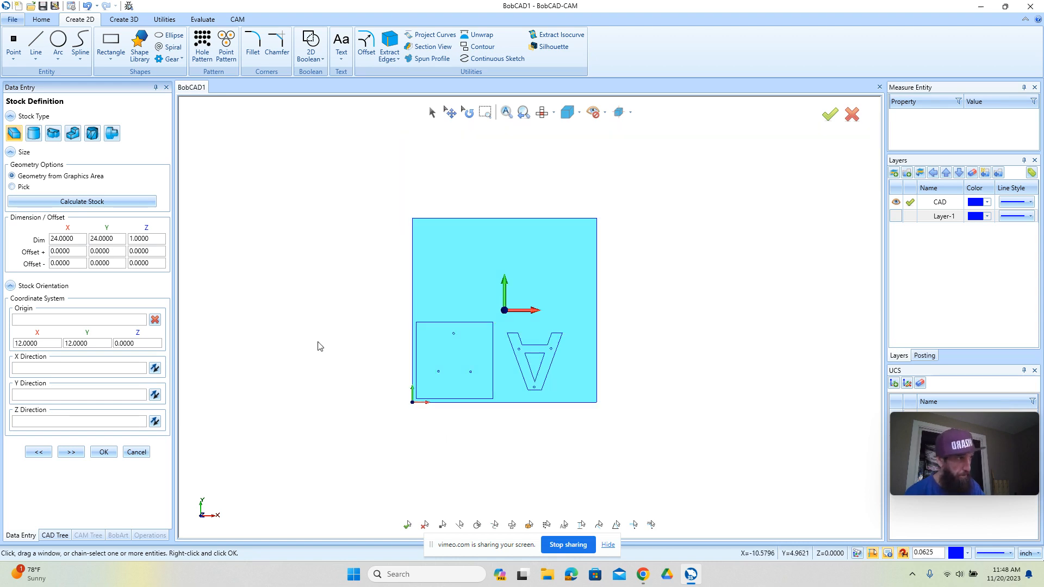
{"action": "left_click", "coordinate": [143, 238]}
{"action": "type", "text": ".25"}
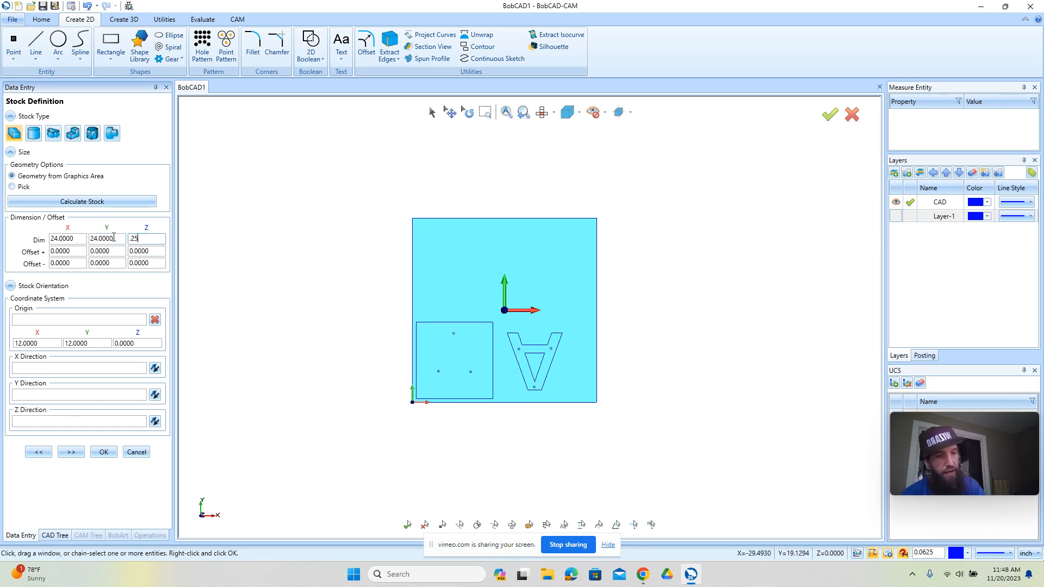
{"action": "key", "text": "Tab"}
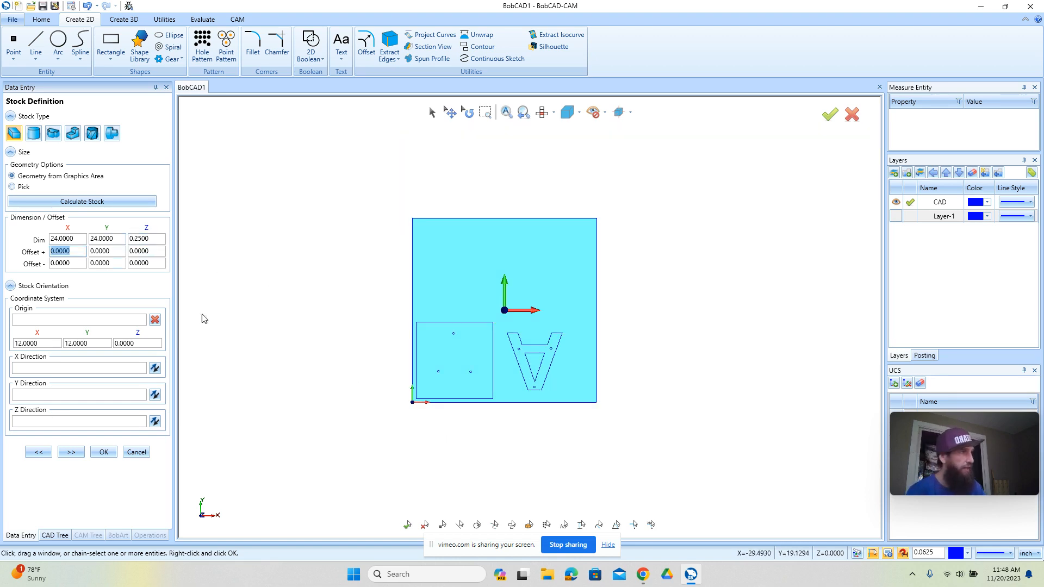
{"action": "left_click", "coordinate": [74, 453]}
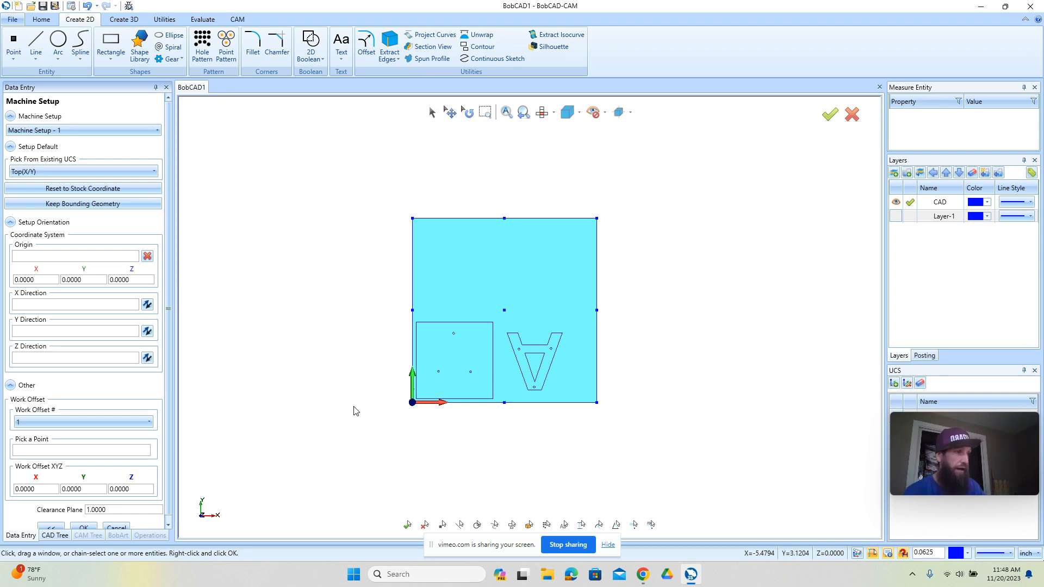
{"action": "left_click", "coordinate": [83, 527]}
Add a Mill 2 Axis feature to Machine Setup - 1 using the three circles in the square, with a total depth of 0.260 inch.
{"action": "left_click", "coordinate": [103, 221]}
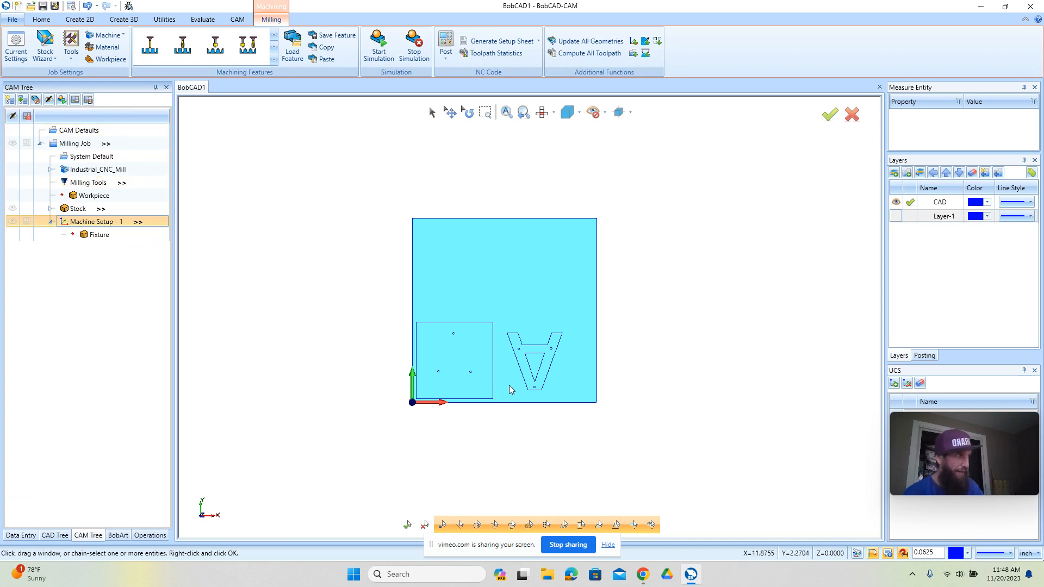
{"action": "scroll", "coordinate": [522, 387], "scroll_direction": "up", "scroll_amount": 2}
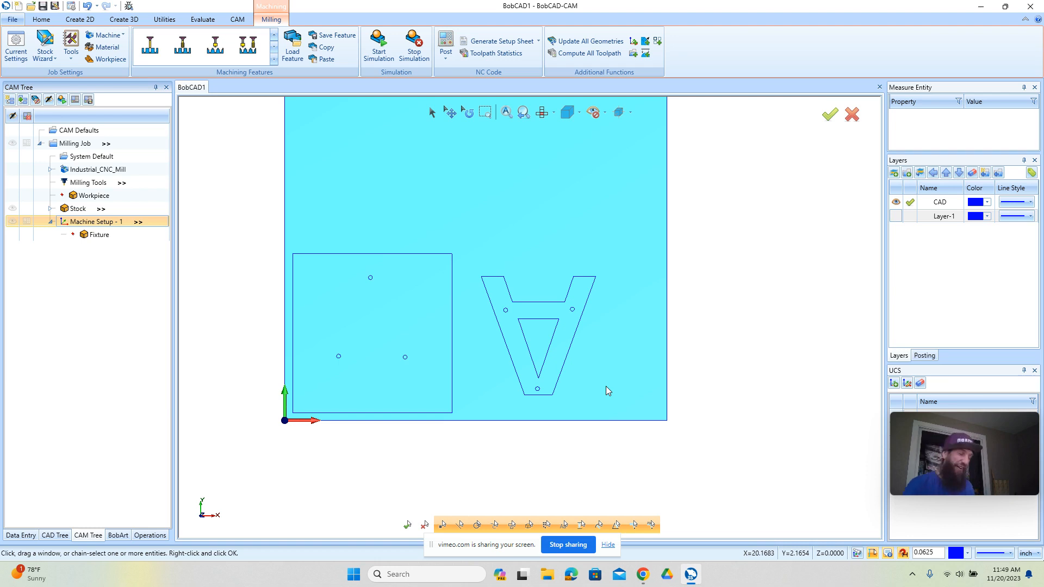
{"action": "scroll", "coordinate": [415, 267], "scroll_direction": "up", "scroll_amount": 6}
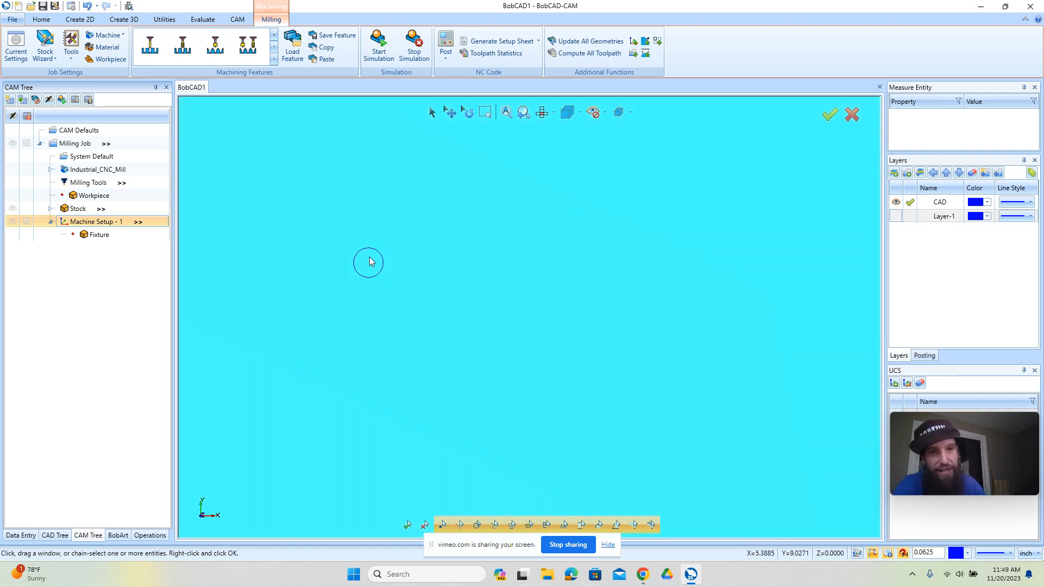
{"action": "scroll", "coordinate": [369, 261], "scroll_direction": "down", "scroll_amount": 6}
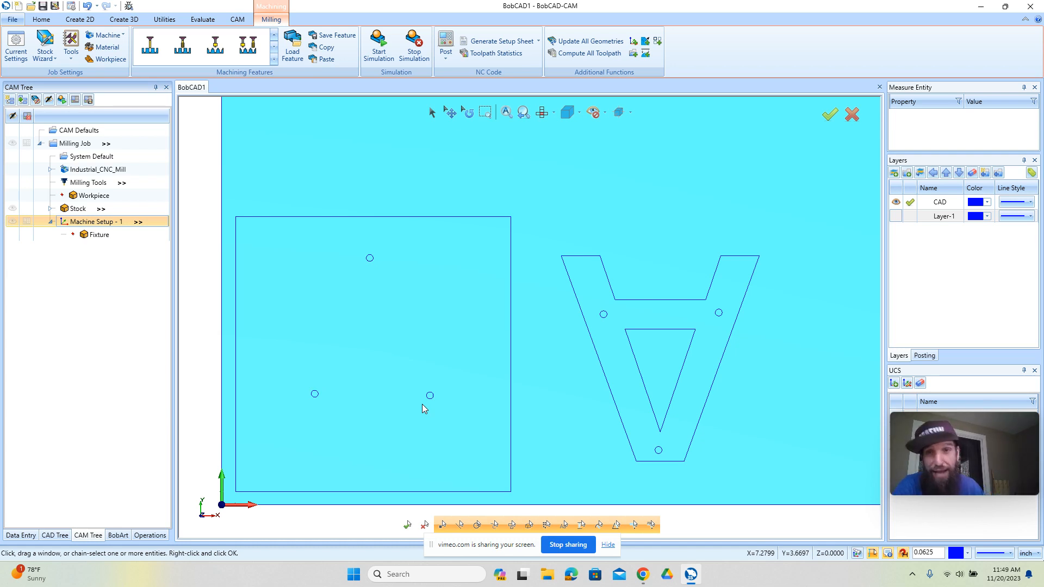
{"action": "right_click", "coordinate": [95, 223]}
{"action": "left_click", "coordinate": [169, 374]}
{"action": "left_click", "coordinate": [478, 175]}
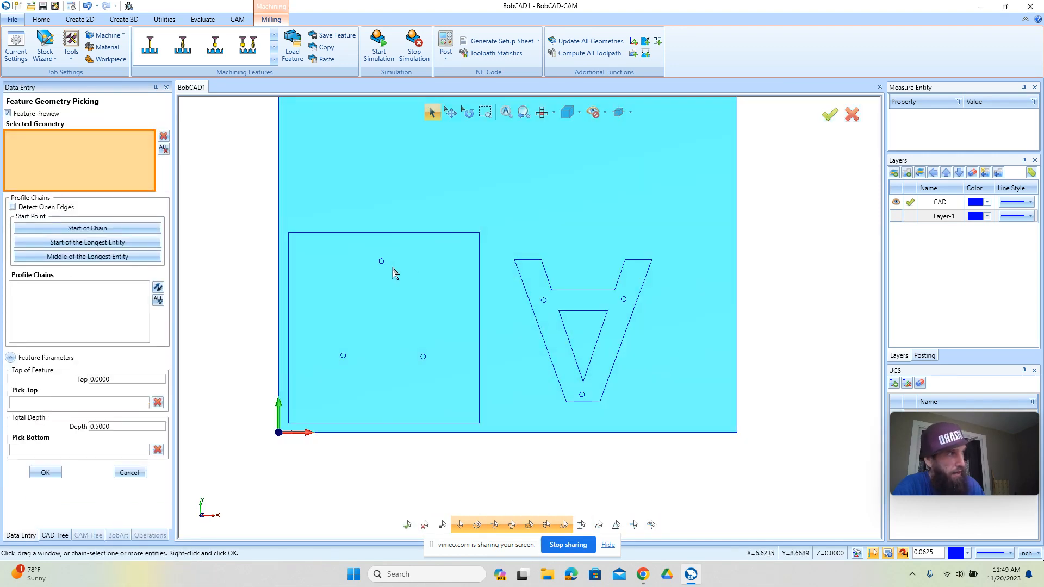
{"action": "left_click_drag", "start_coordinate": [313, 253], "coordinate": [442, 373]}
{"action": "double_click", "coordinate": [124, 428]}
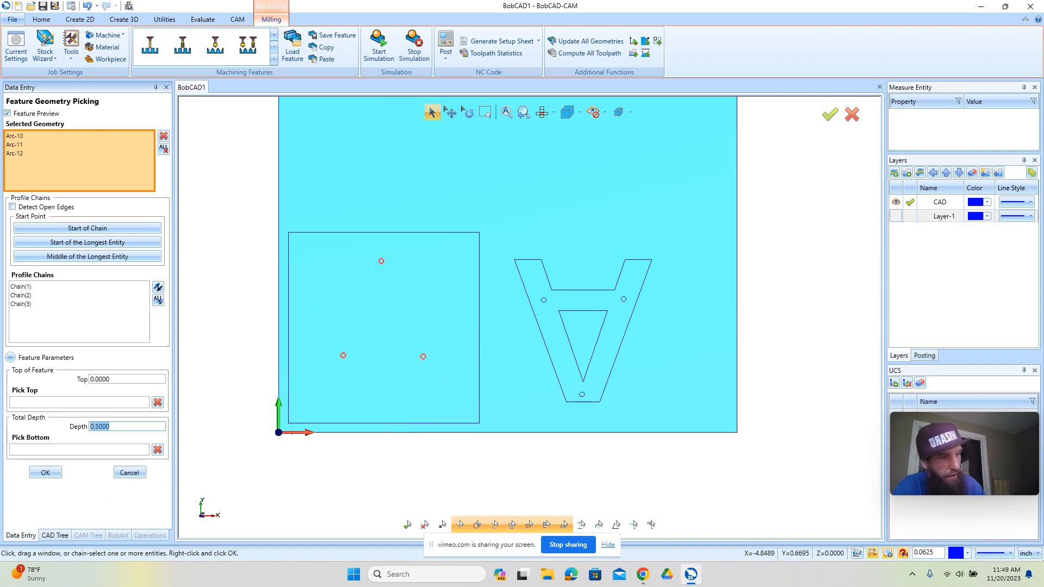
{"action": "type", "text": ".260"}
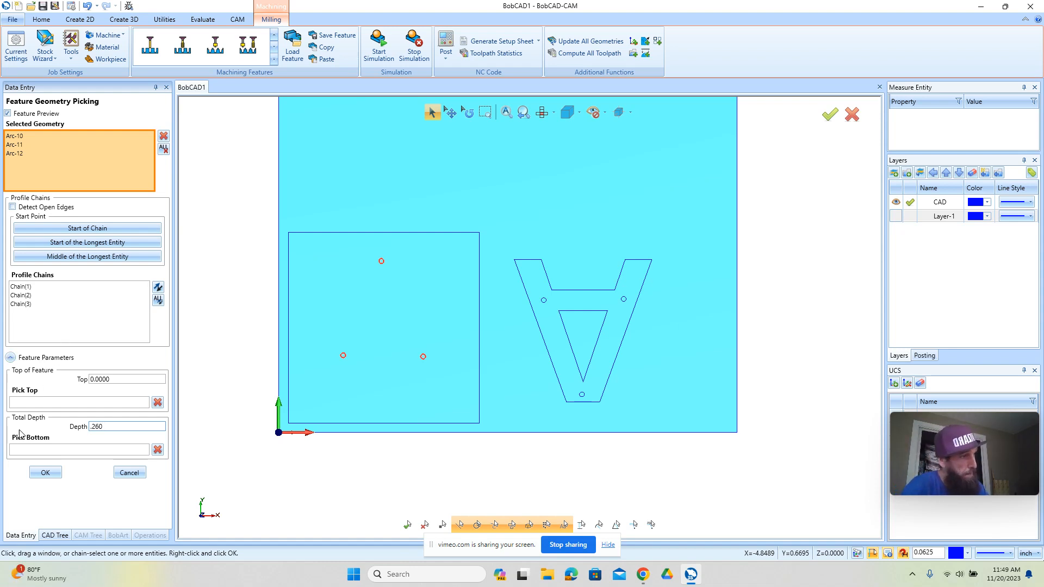
{"action": "left_click", "coordinate": [46, 473]}
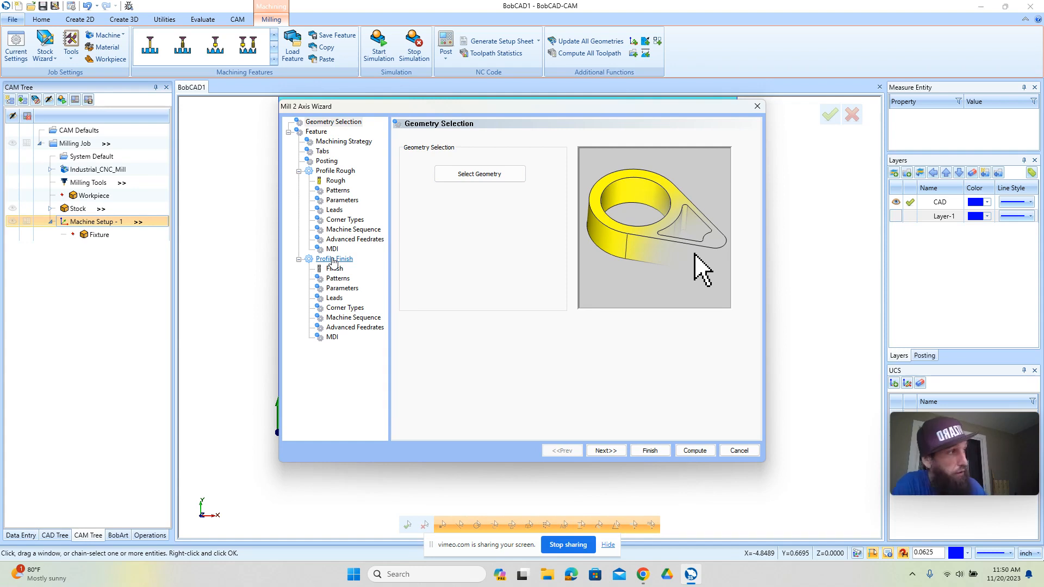
Remove the Profile Finish operation from the feature's machining strategy, leaving only Profile Rough.
{"action": "left_click", "coordinate": [343, 142]}
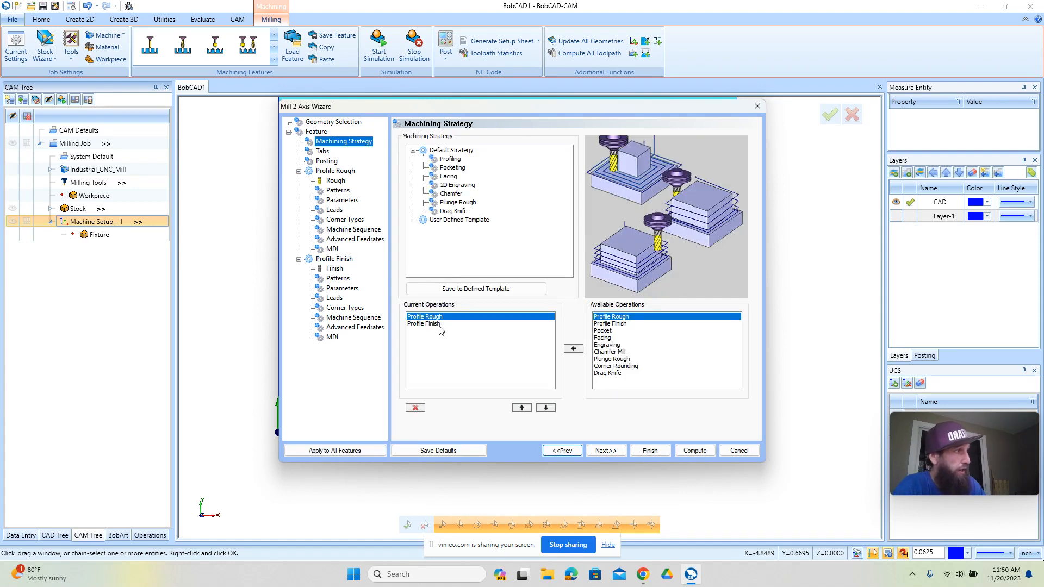
{"action": "left_click", "coordinate": [437, 324]}
{"action": "left_click", "coordinate": [415, 408]}
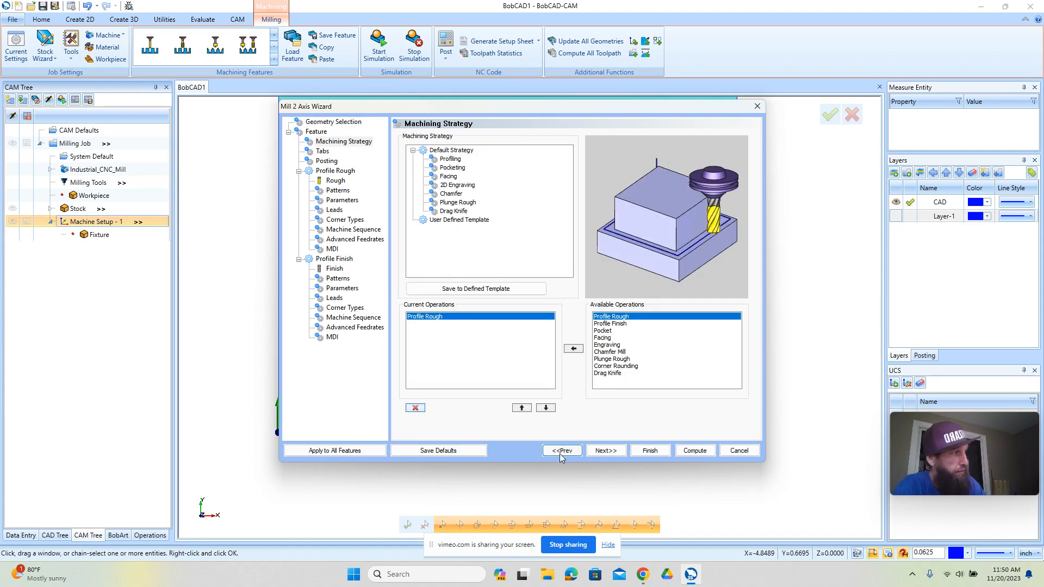
{"action": "left_click", "coordinate": [611, 452]}
Set the roughing tool's diameter to 0.1875 inch.
{"action": "left_click", "coordinate": [335, 181]}
{"action": "double_click", "coordinate": [556, 177]}
{"action": "type", "text": ".187"}
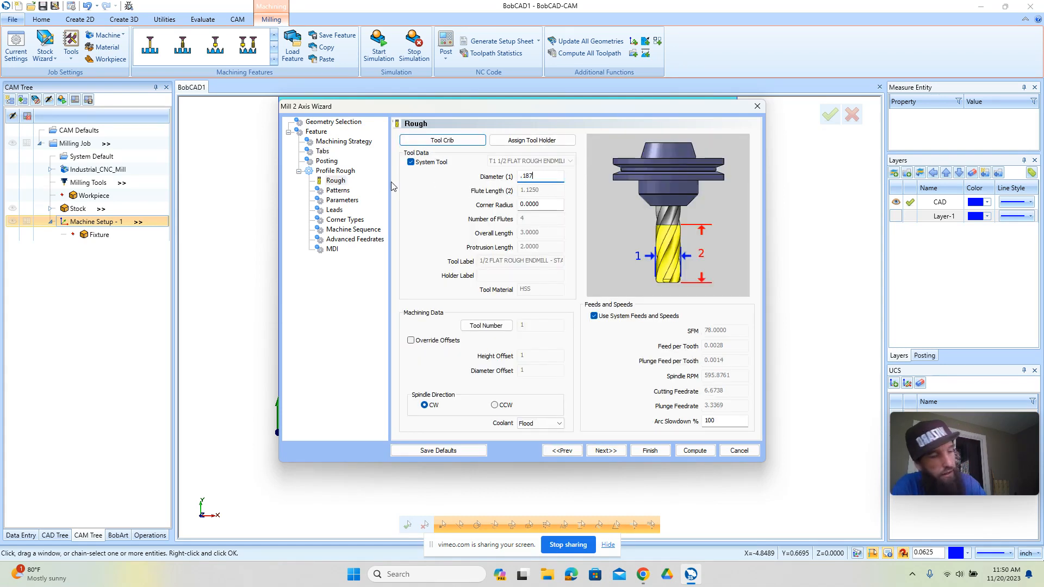
{"action": "type", "text": "5"}
{"action": "key", "text": "Tab"}
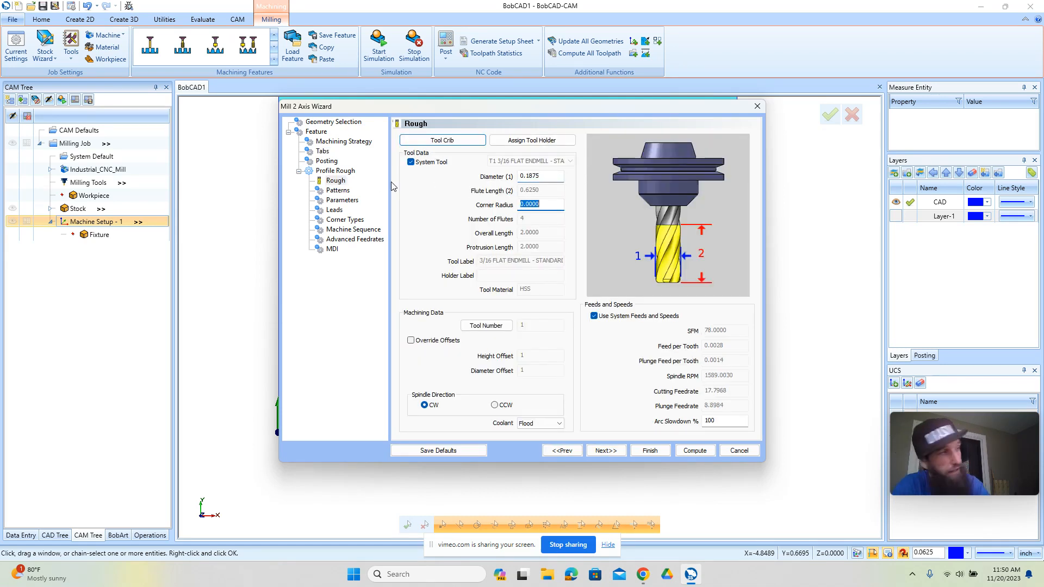
Turn off system feeds and speeds for the roughing tool and set 3000 spindle RPM, 50 cutting feedrate and 50 plunge feedrate.
{"action": "left_click", "coordinate": [593, 316]}
{"action": "double_click", "coordinate": [729, 375]}
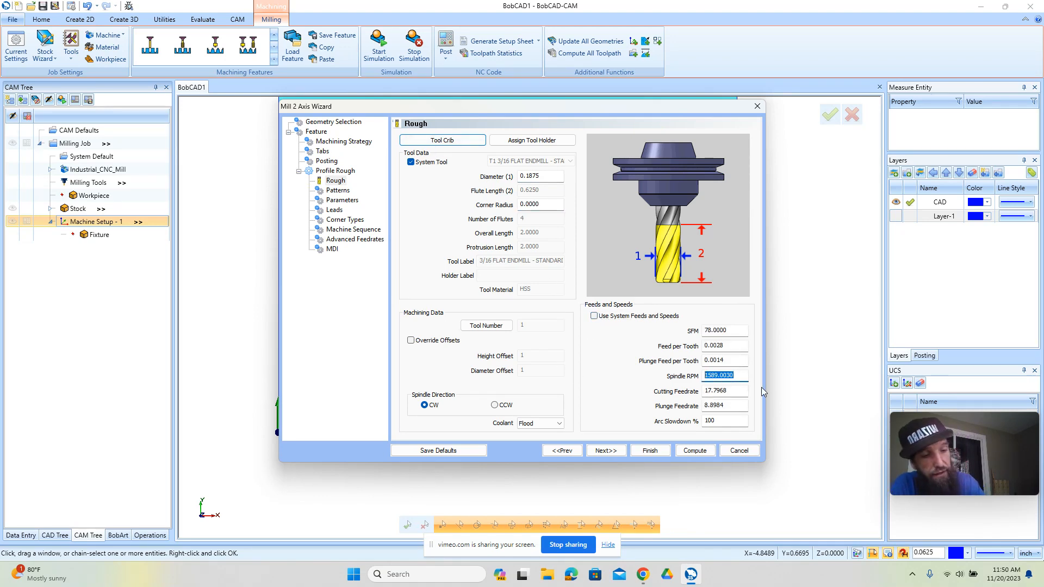
{"action": "type", "text": "3000"}
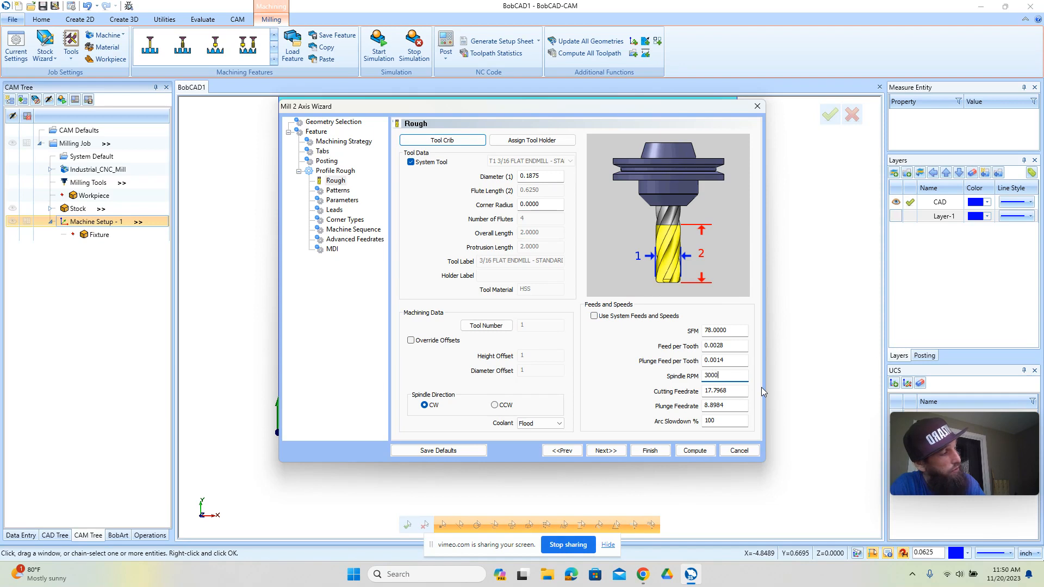
{"action": "key", "text": "Tab"}
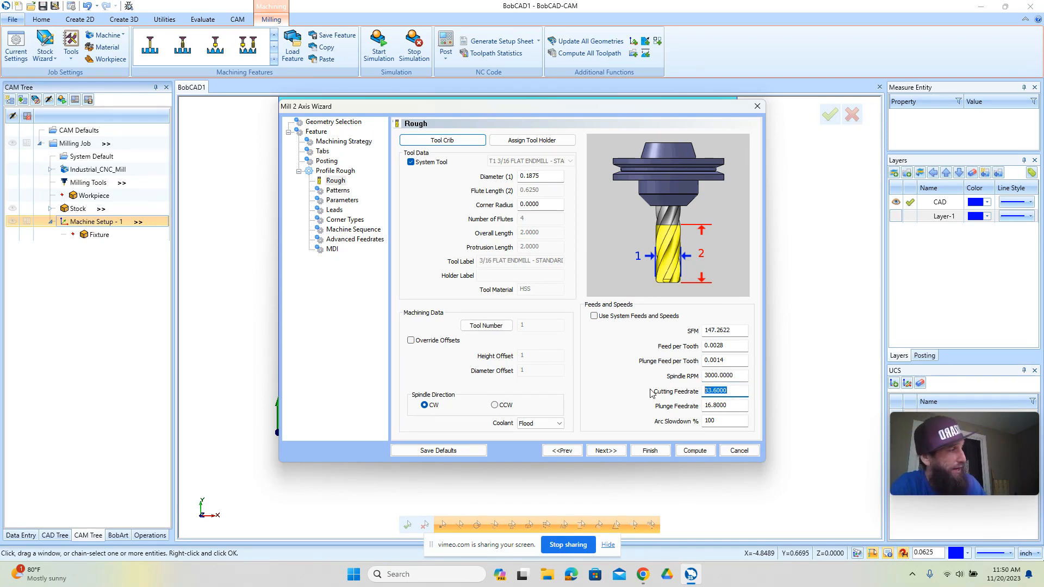
{"action": "type", "text": "50"}
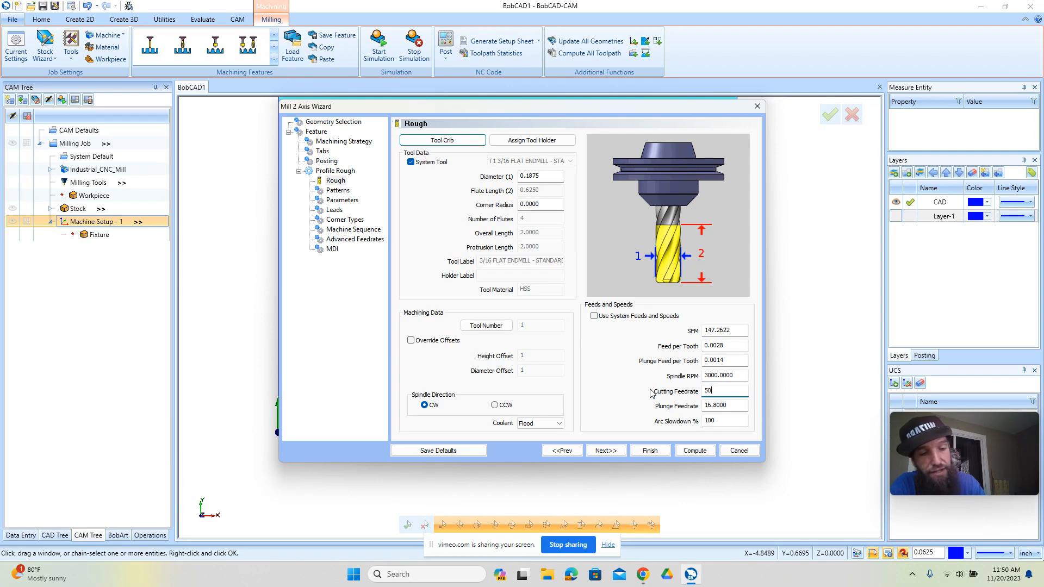
{"action": "key", "text": "Tab"}
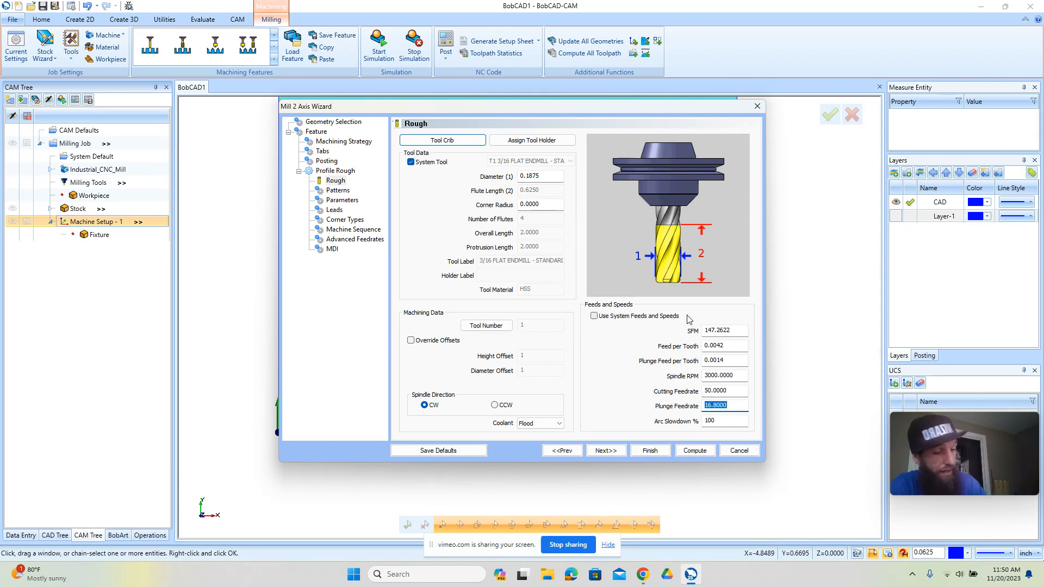
{"action": "type", "text": "50"}
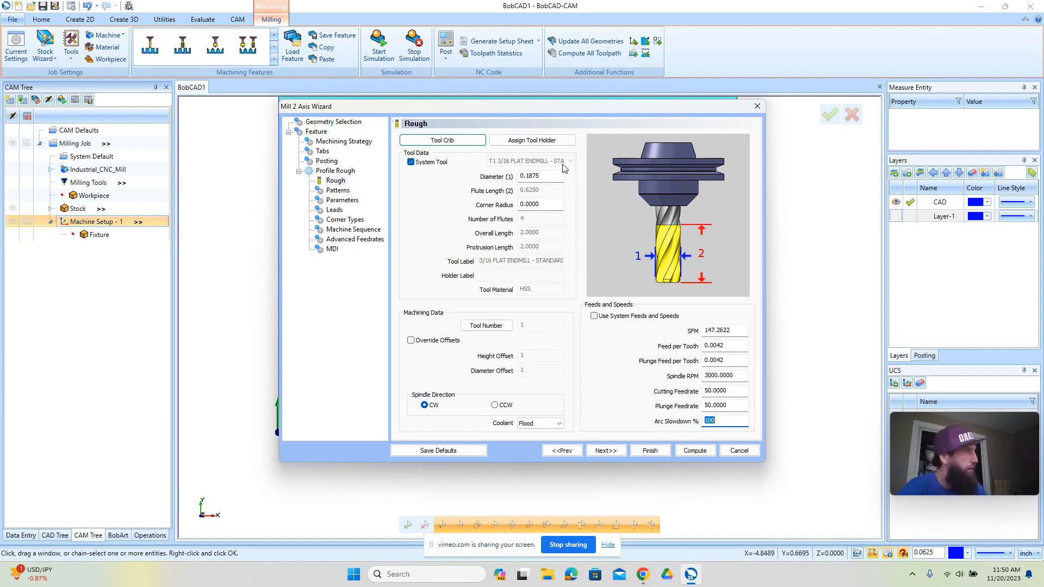
Set the Profile Rough side allowance to 0 and compute the toolpath for the square's circles.
{"action": "left_click", "coordinate": [339, 190]}
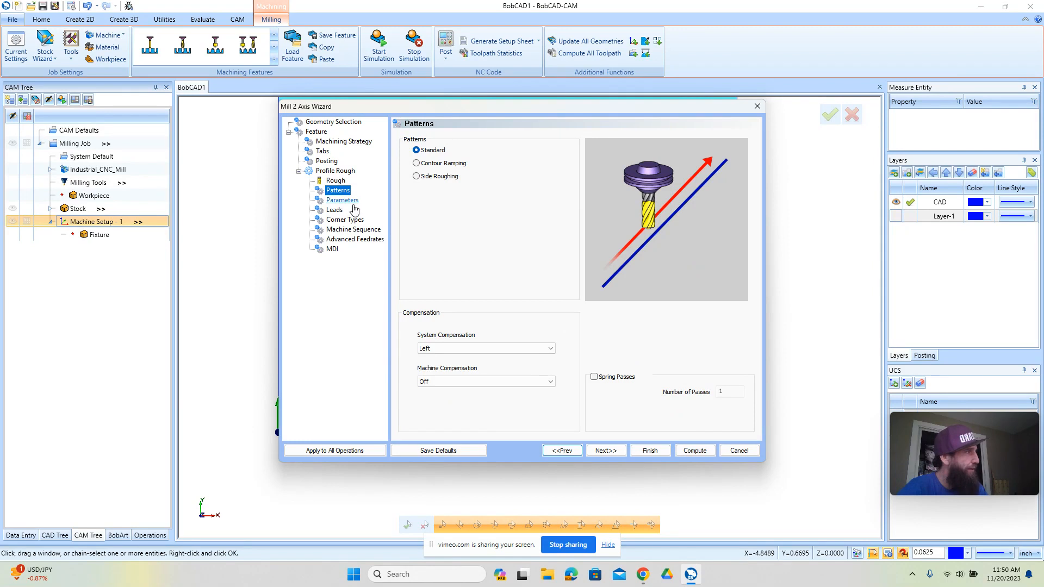
{"action": "left_click", "coordinate": [346, 201]}
{"action": "left_click", "coordinate": [514, 162]}
{"action": "type", "text": "0"}
{"action": "key", "text": "Tab"}
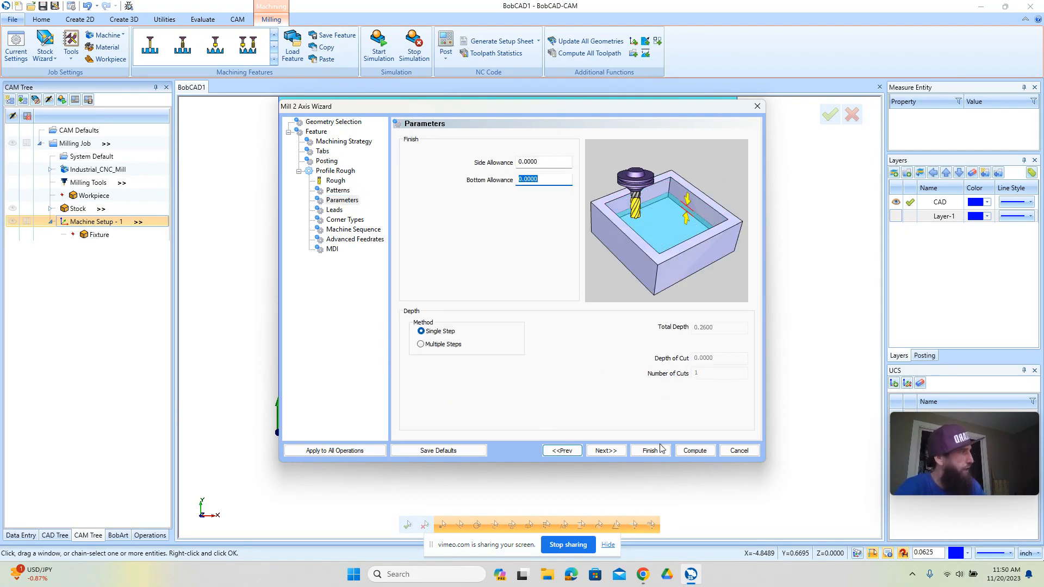
{"action": "left_click", "coordinate": [692, 452]}
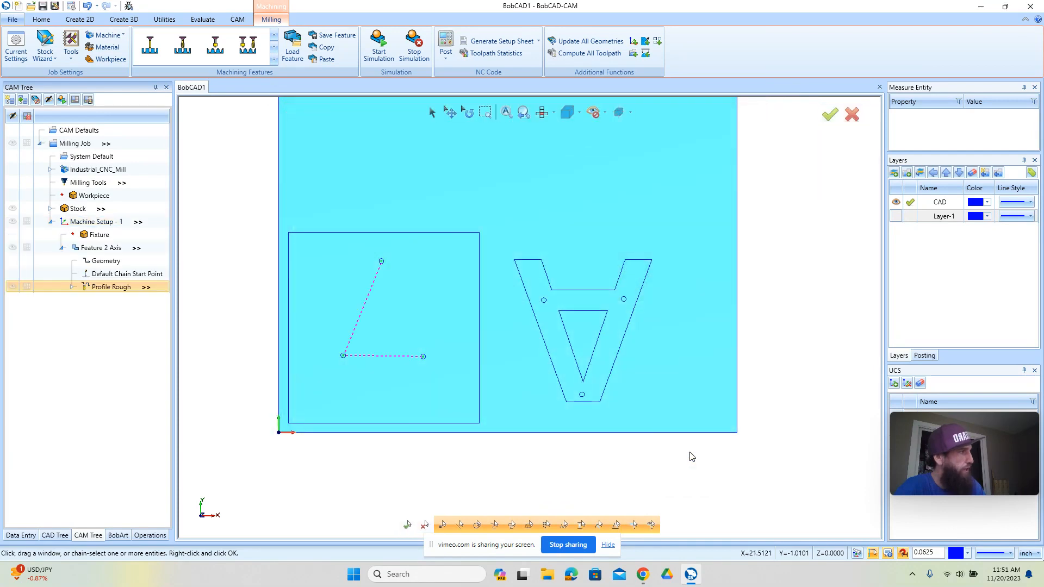
Inspect the toolpath on the square's circles and hide the stock display.
{"action": "scroll", "coordinate": [390, 268], "scroll_direction": "up", "scroll_amount": 5}
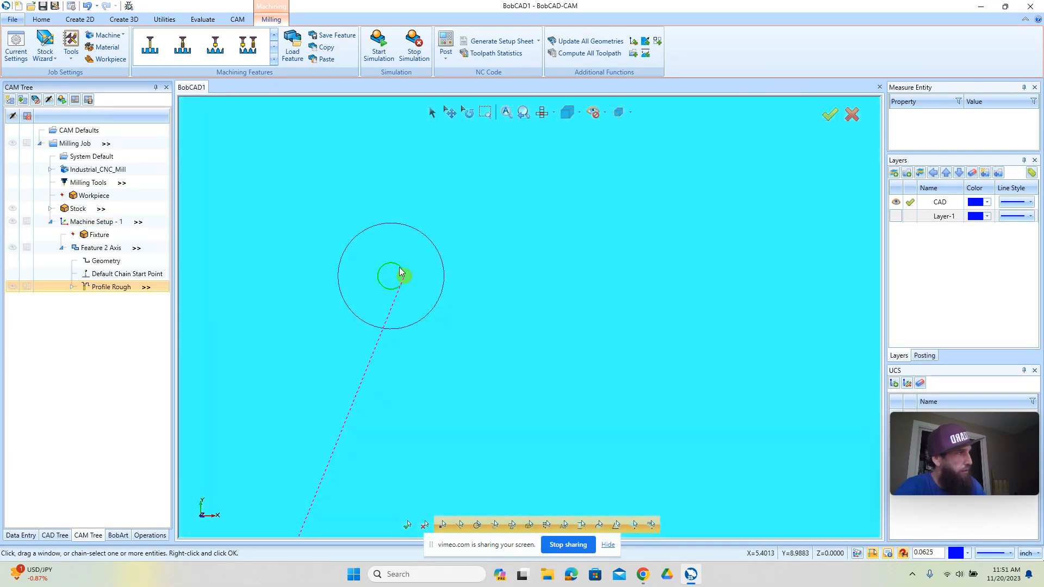
{"action": "scroll", "coordinate": [403, 275], "scroll_direction": "down", "scroll_amount": 6}
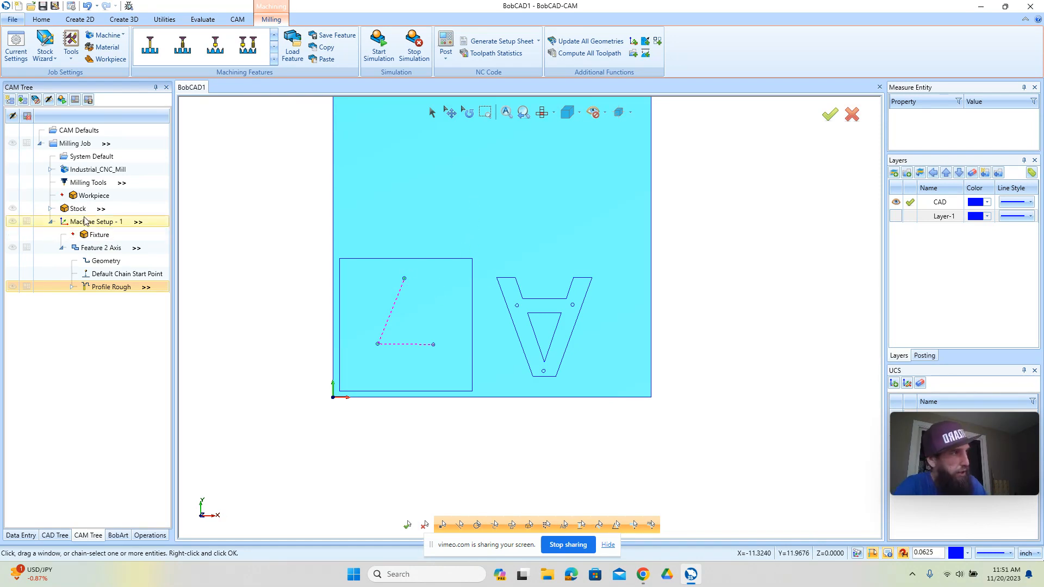
{"action": "left_click", "coordinate": [11, 209]}
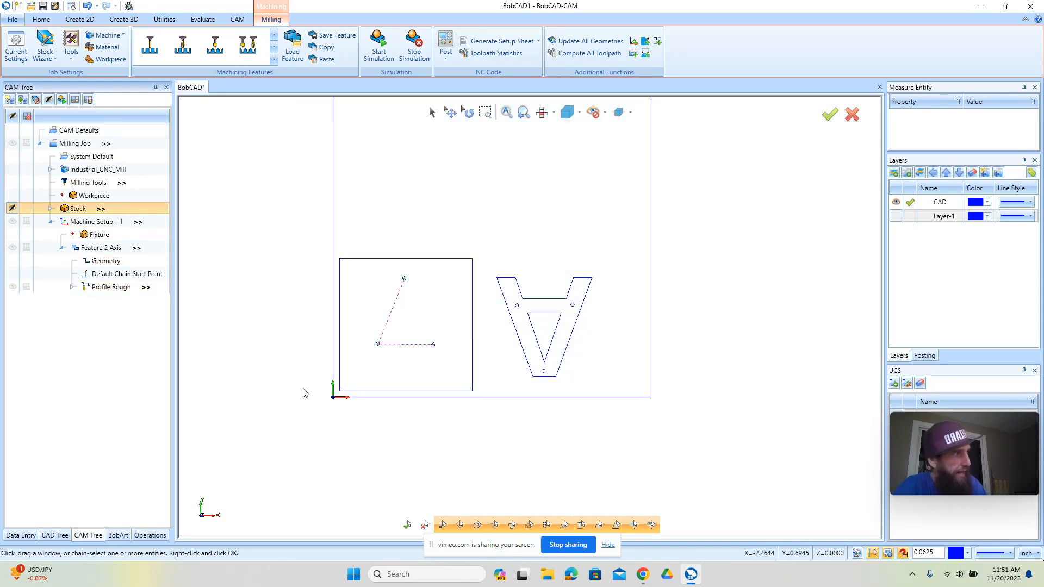
{"action": "scroll", "coordinate": [342, 381], "scroll_direction": "up", "scroll_amount": 3}
{"action": "scroll", "coordinate": [365, 431], "scroll_direction": "down", "scroll_amount": 5}
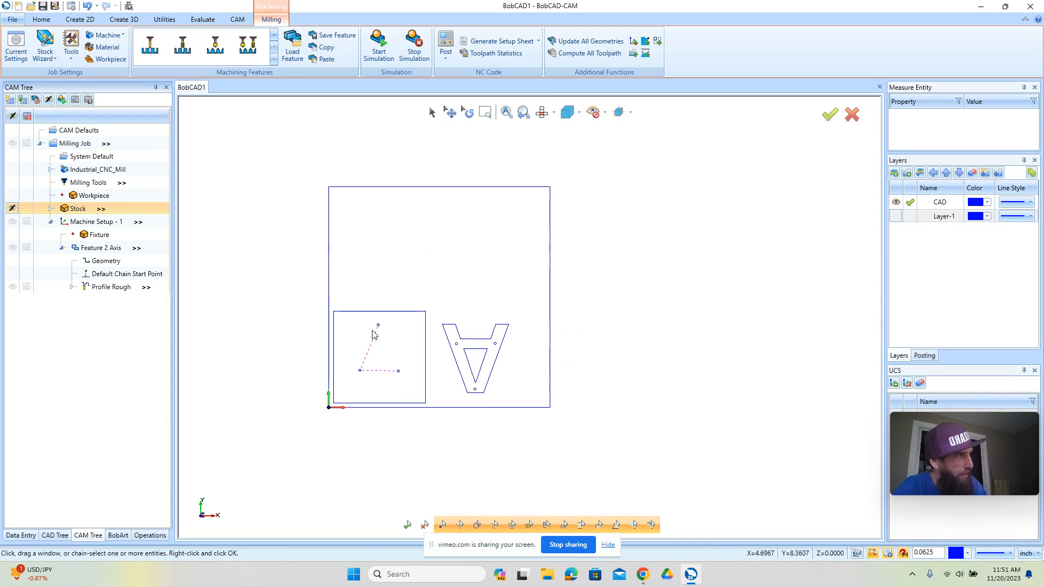
{"action": "scroll", "coordinate": [374, 330], "scroll_direction": "up", "scroll_amount": 2}
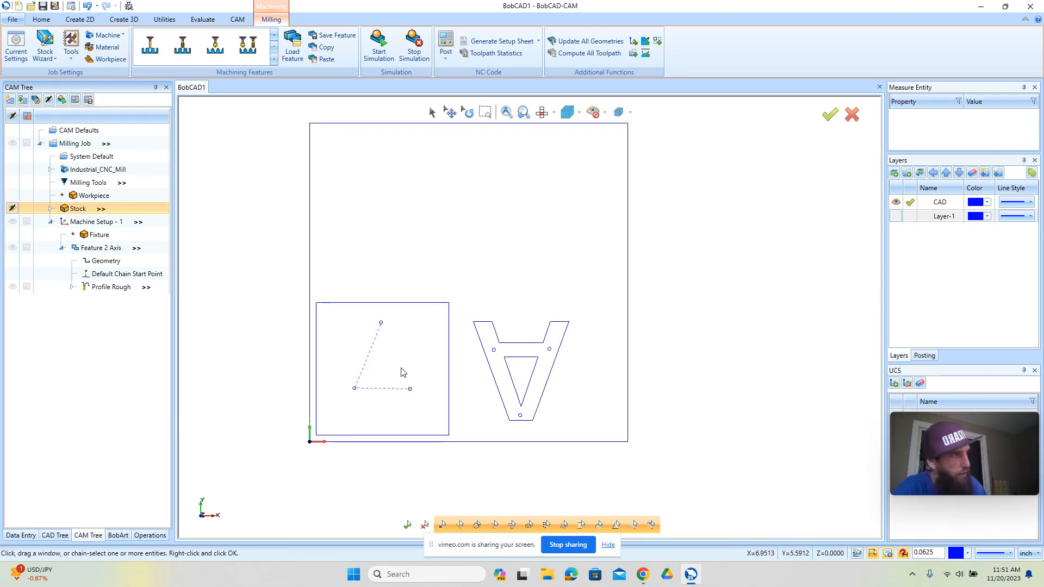
Add the letter A's three alignment holes to the 2 Axis feature's geometry.
{"action": "scroll", "coordinate": [381, 358], "scroll_direction": "up", "scroll_amount": 2}
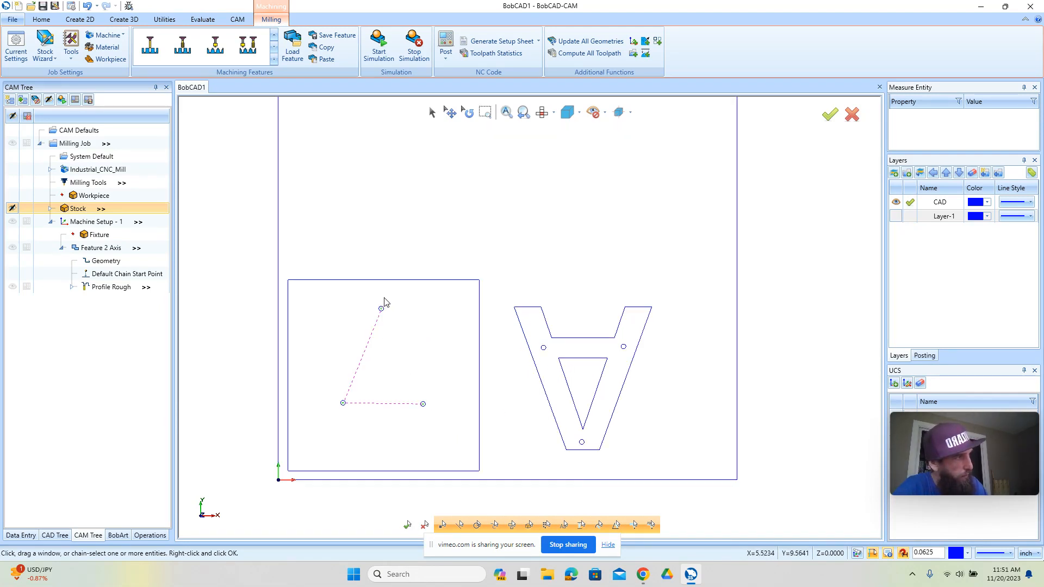
{"action": "double_click", "coordinate": [113, 262]}
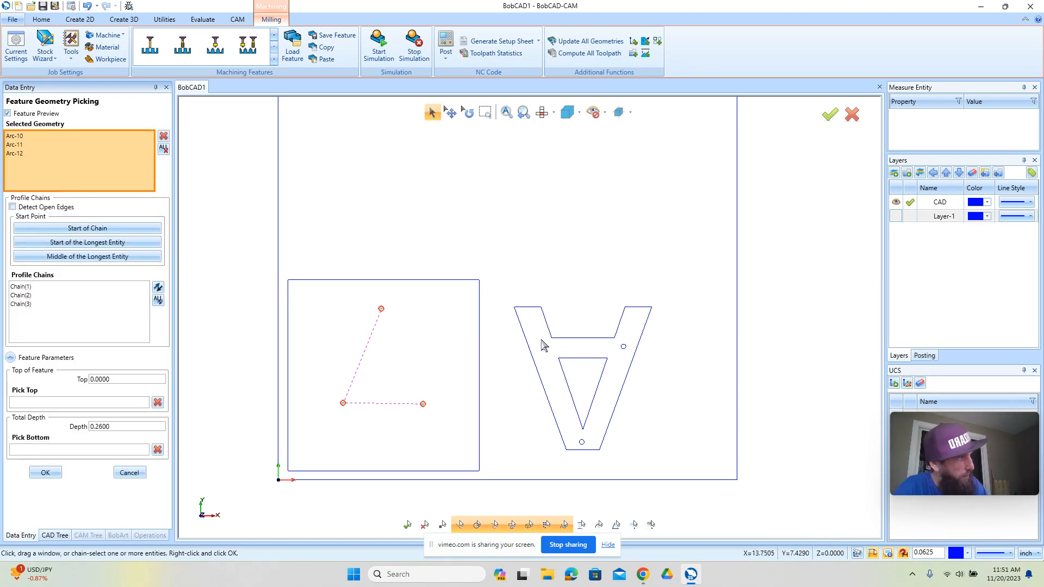
{"action": "left_click", "coordinate": [543, 347]}
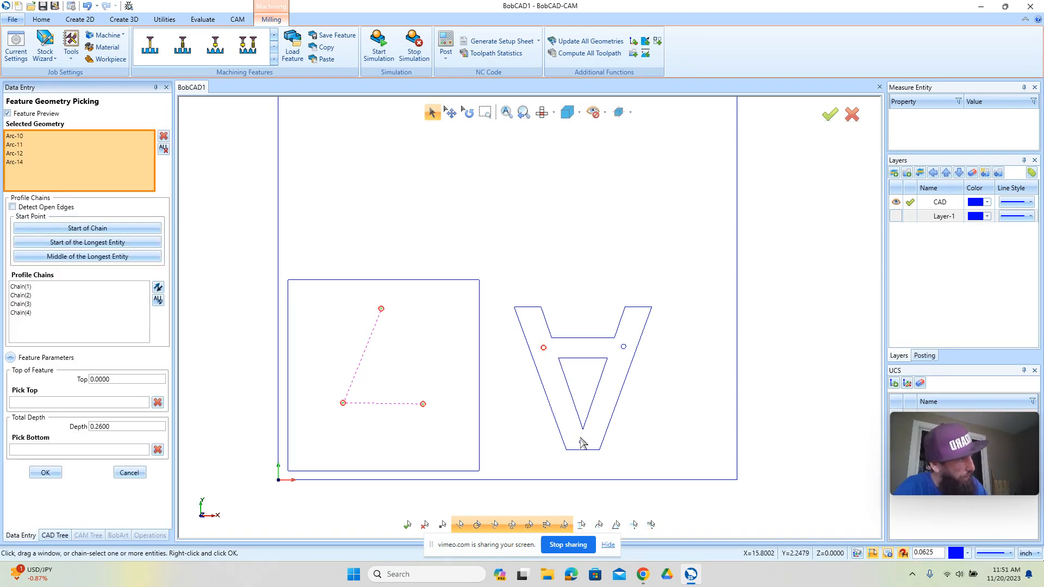
{"action": "left_click", "coordinate": [585, 446]}
{"action": "left_click", "coordinate": [624, 348]}
{"action": "left_click", "coordinate": [53, 471]}
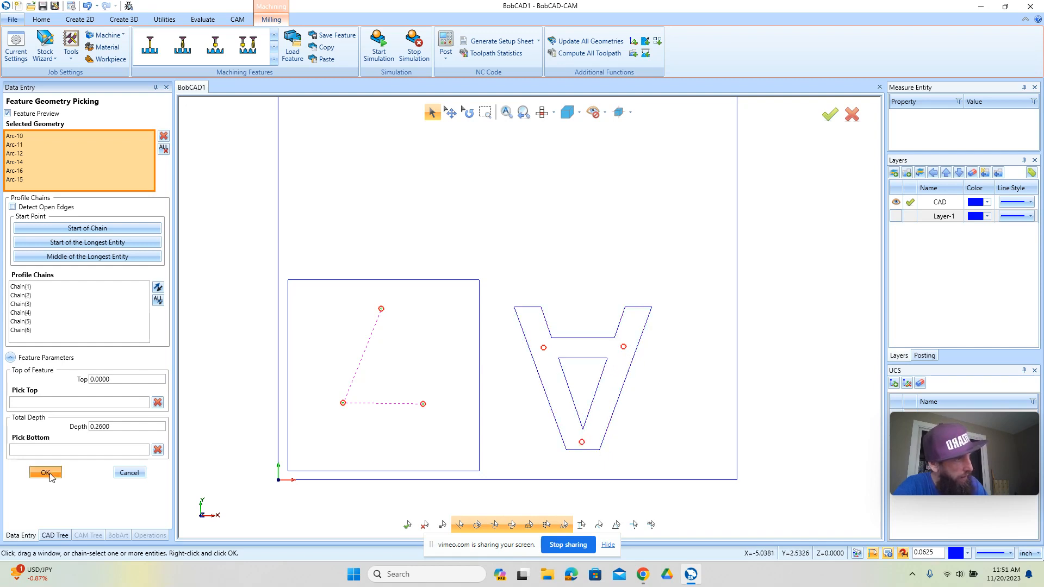
Recompute the Profile Rough toolpath and inspect it on the letter A's alignment holes.
{"action": "left_click", "coordinate": [98, 287]}
{"action": "right_click", "coordinate": [99, 287]}
{"action": "left_click", "coordinate": [136, 306]}
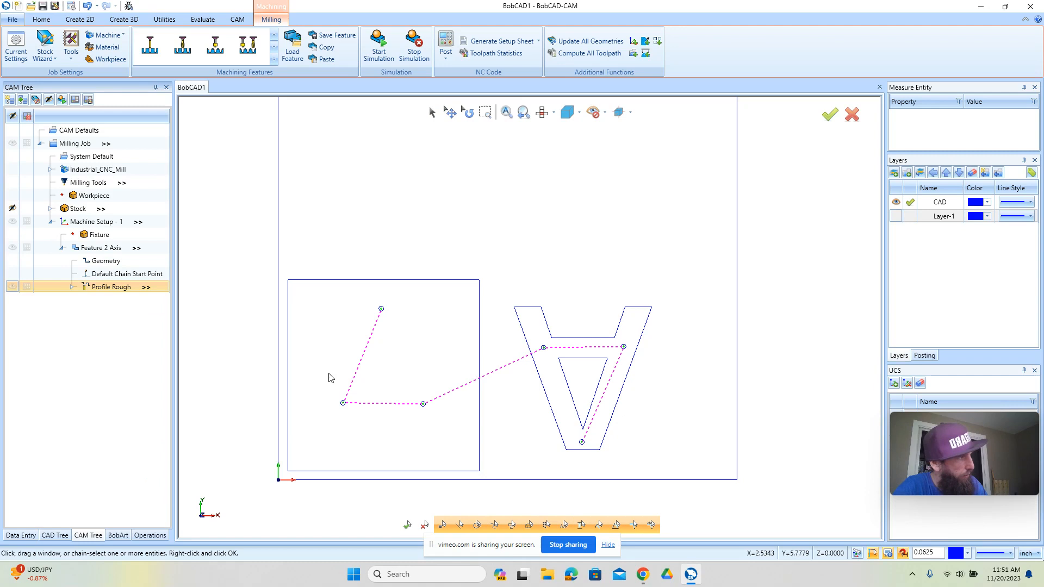
{"action": "scroll", "coordinate": [626, 351], "scroll_direction": "up", "scroll_amount": 6}
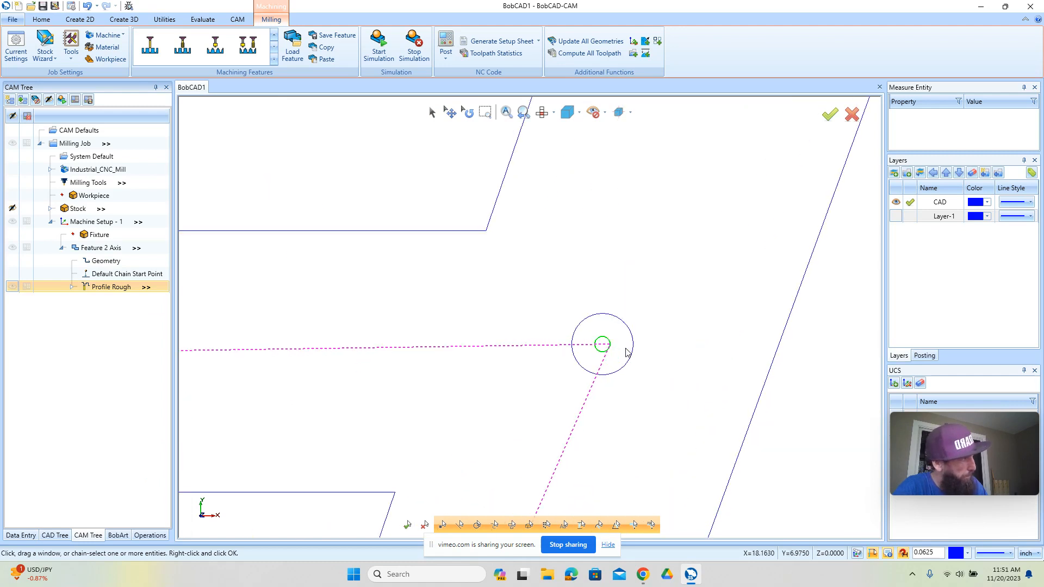
{"action": "scroll", "coordinate": [642, 326], "scroll_direction": "down", "scroll_amount": 3}
{"action": "scroll", "coordinate": [576, 426], "scroll_direction": "up", "scroll_amount": 3}
{"action": "scroll", "coordinate": [598, 419], "scroll_direction": "up", "scroll_amount": 3}
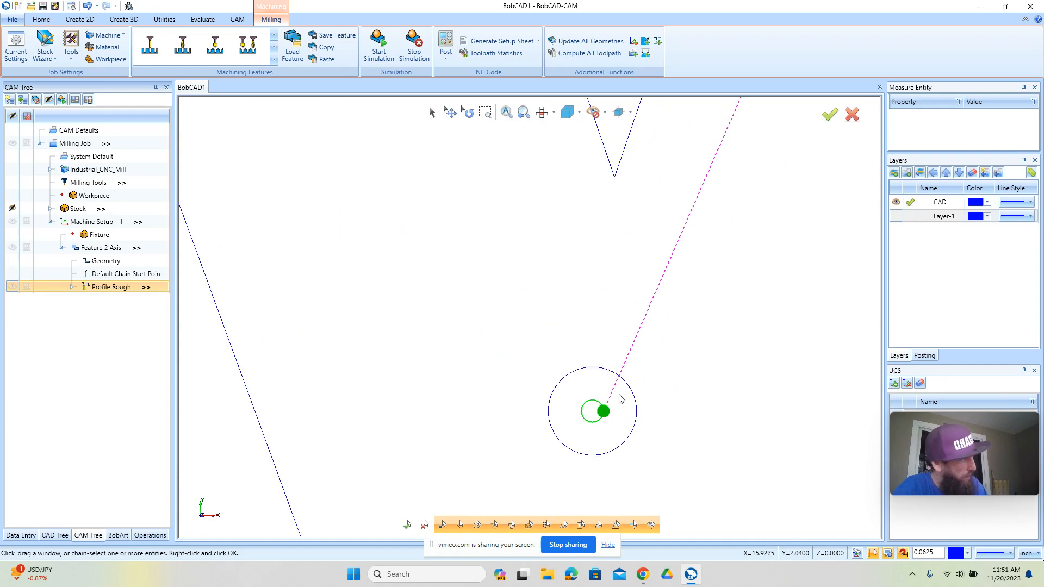
{"action": "scroll", "coordinate": [664, 394], "scroll_direction": "down", "scroll_amount": 6}
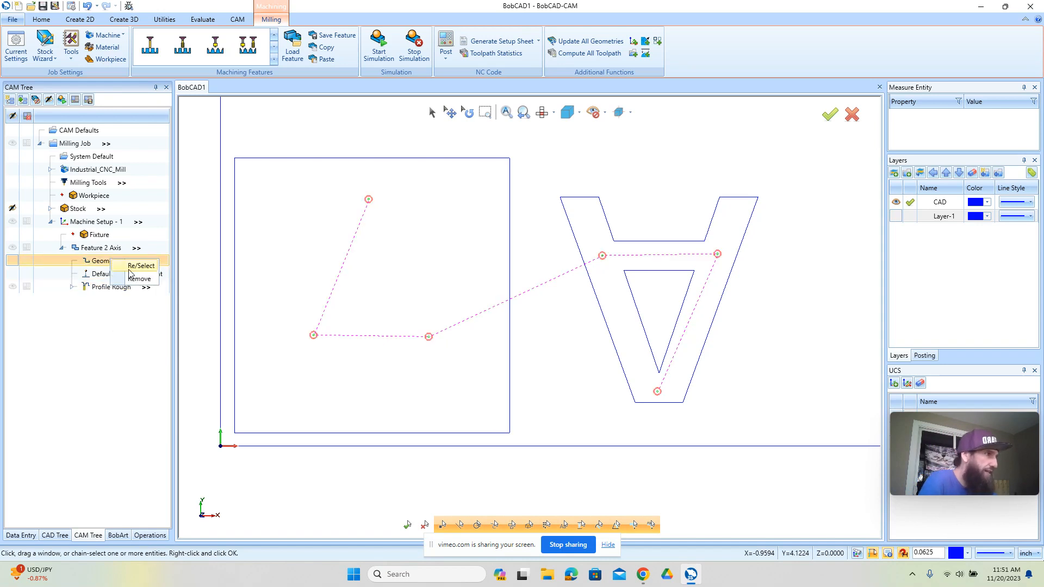
Reselect the feature geometry to include the letter A's outlines and the square's outline.
{"action": "double_click", "coordinate": [127, 262]}
{"action": "left_click", "coordinate": [620, 339]}
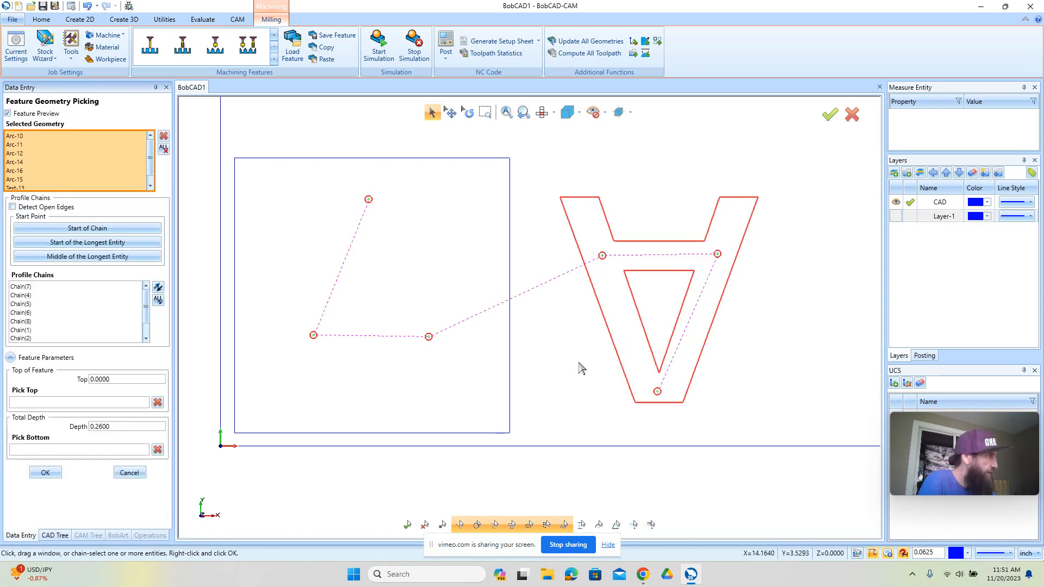
{"action": "left_click", "coordinate": [510, 374]}
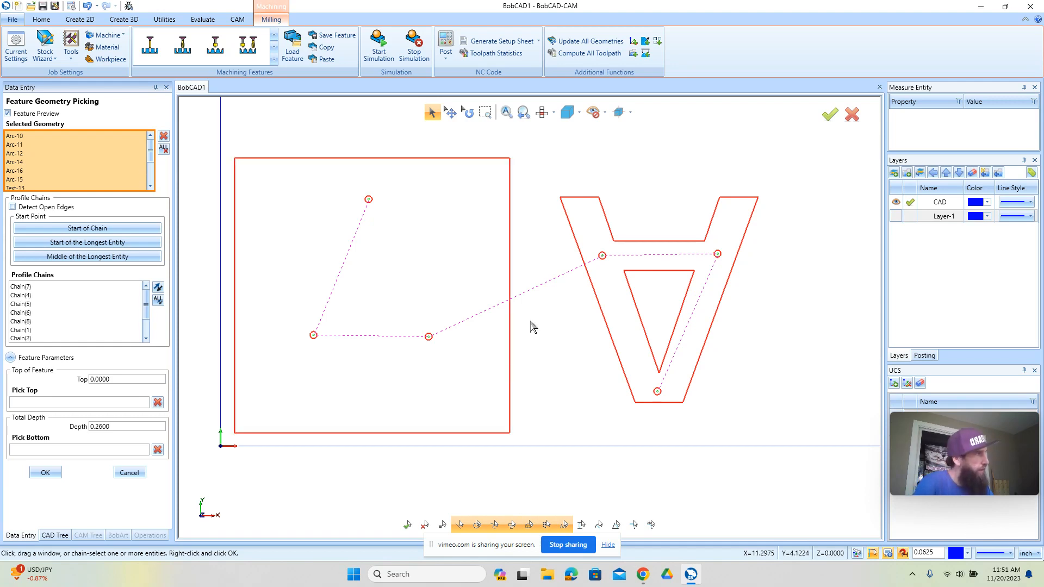
{"action": "left_click", "coordinate": [511, 375]}
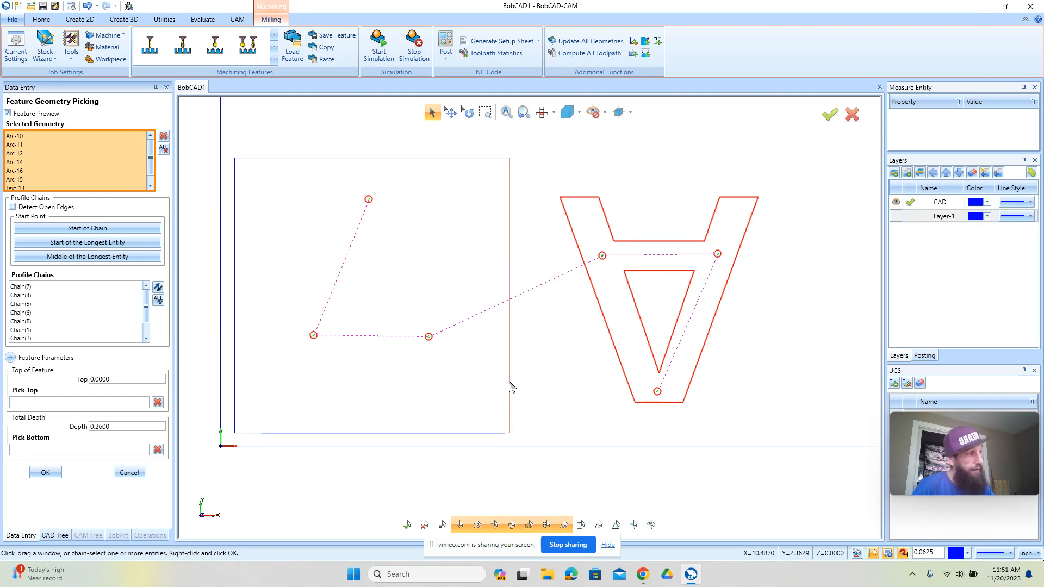
{"action": "left_click", "coordinate": [510, 382]}
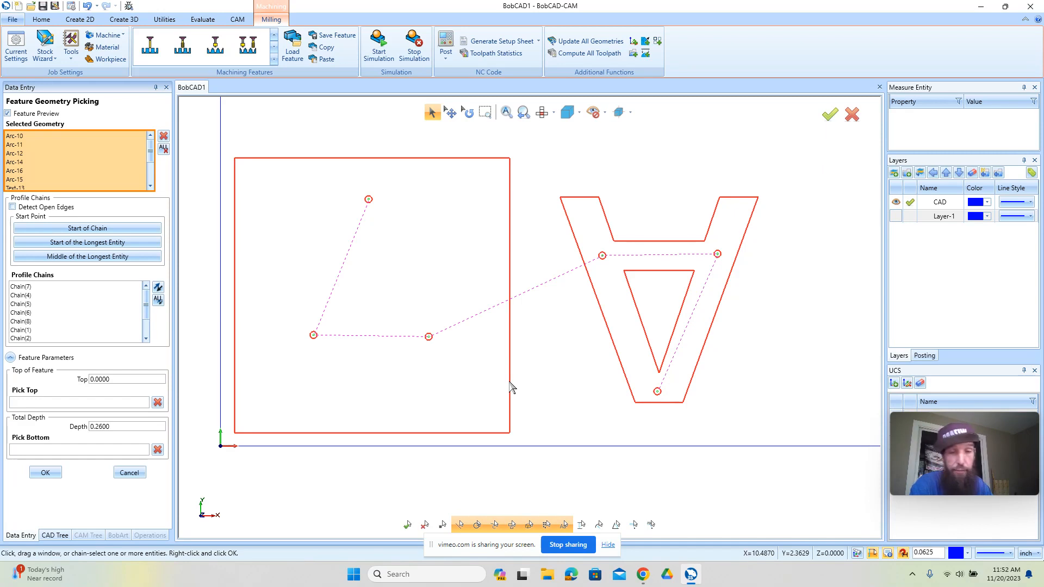
Select the profile chains and examine their start points and cutting directions on the holes, the inner triangle and the outlines.
{"action": "left_click", "coordinate": [47, 307]}
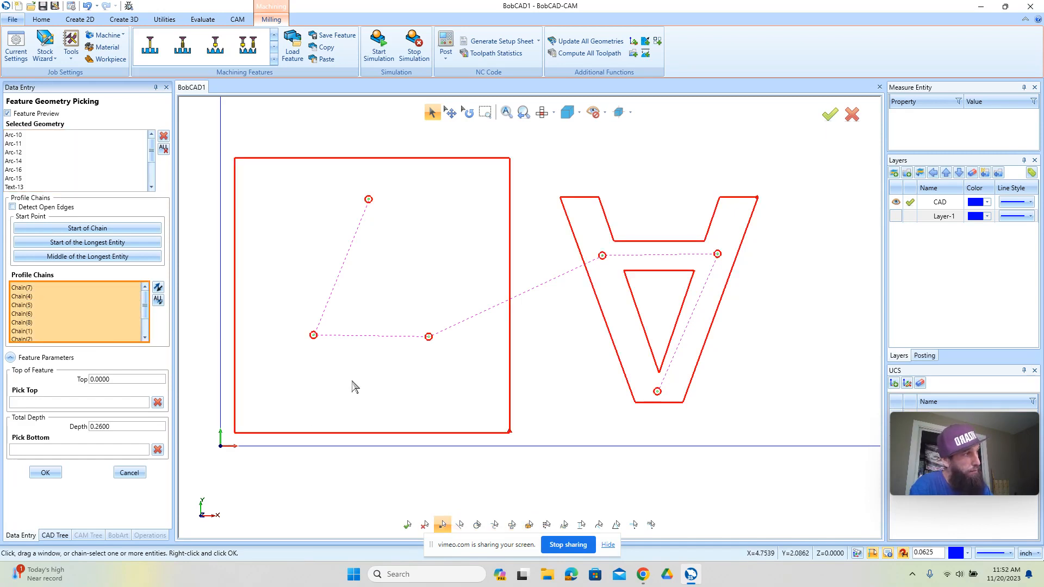
{"action": "scroll", "coordinate": [318, 336], "scroll_direction": "up", "scroll_amount": 5}
{"action": "scroll", "coordinate": [317, 350], "scroll_direction": "up", "scroll_amount": 3}
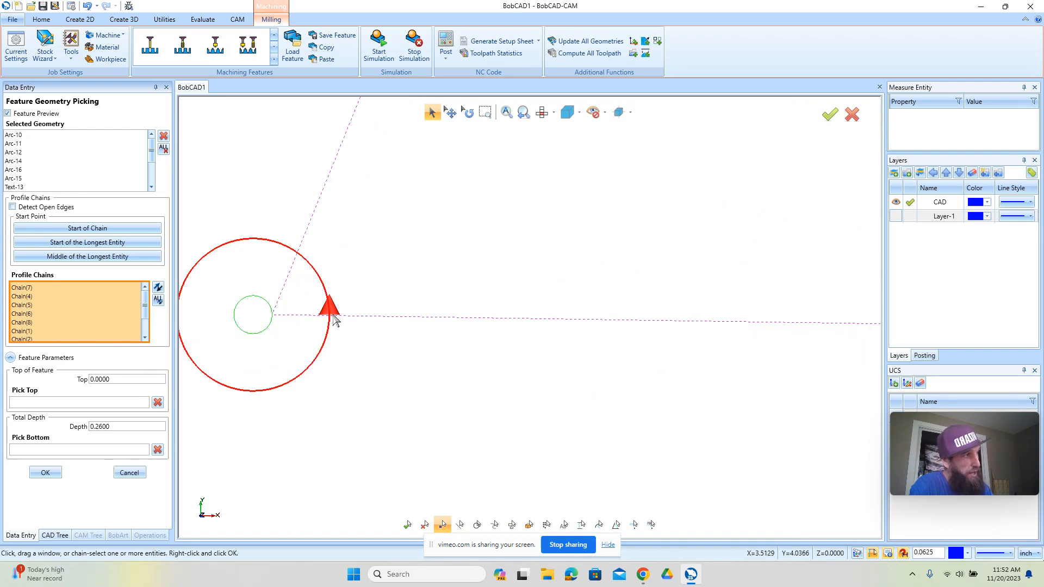
{"action": "scroll", "coordinate": [326, 319], "scroll_direction": "down", "scroll_amount": 6}
{"action": "scroll", "coordinate": [518, 328], "scroll_direction": "up", "scroll_amount": 3}
{"action": "scroll", "coordinate": [514, 309], "scroll_direction": "down", "scroll_amount": 5}
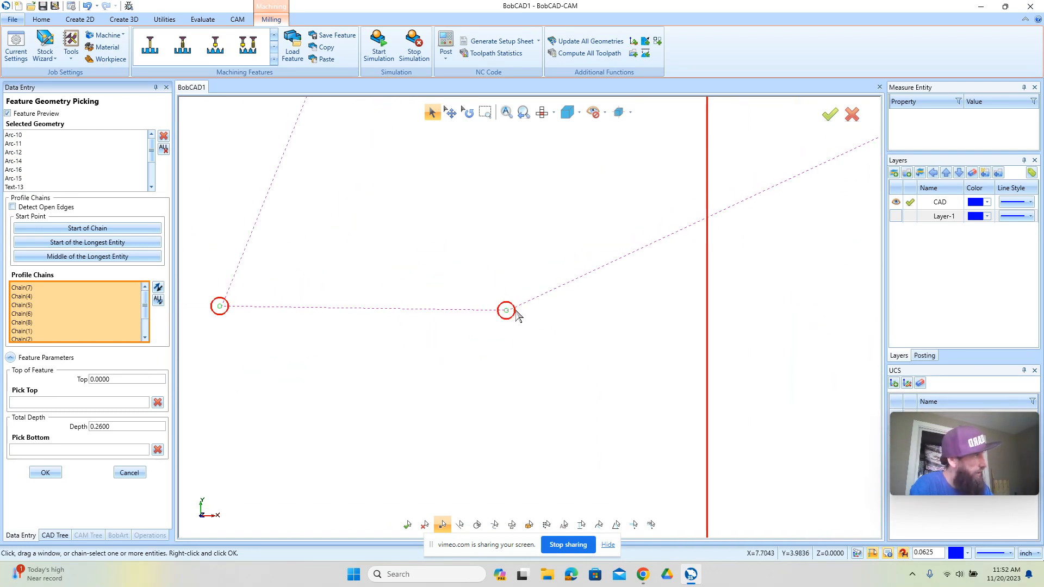
{"action": "scroll", "coordinate": [680, 291], "scroll_direction": "up", "scroll_amount": 4}
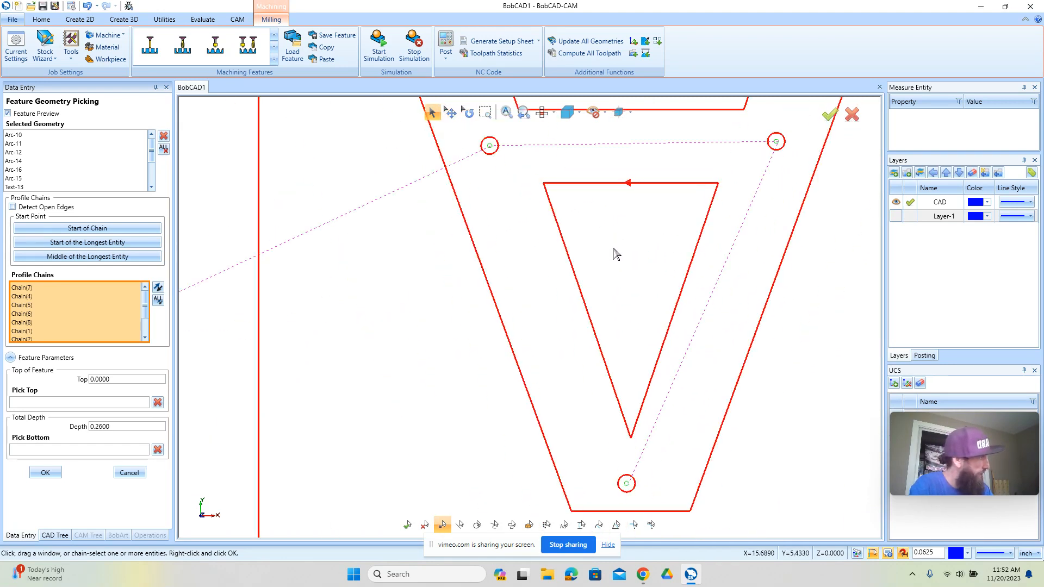
{"action": "scroll", "coordinate": [634, 259], "scroll_direction": "down", "scroll_amount": 4}
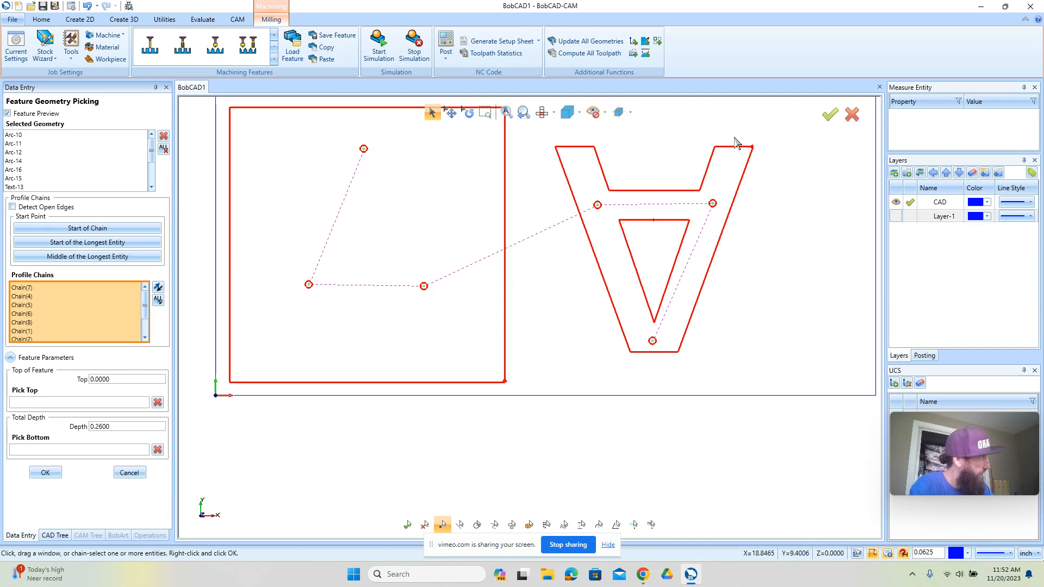
Move the chain start points to the upper inner corner of the letter's right arm and the square's lower-left corner, and accept the geometry.
{"action": "scroll", "coordinate": [748, 147], "scroll_direction": "up", "scroll_amount": 3}
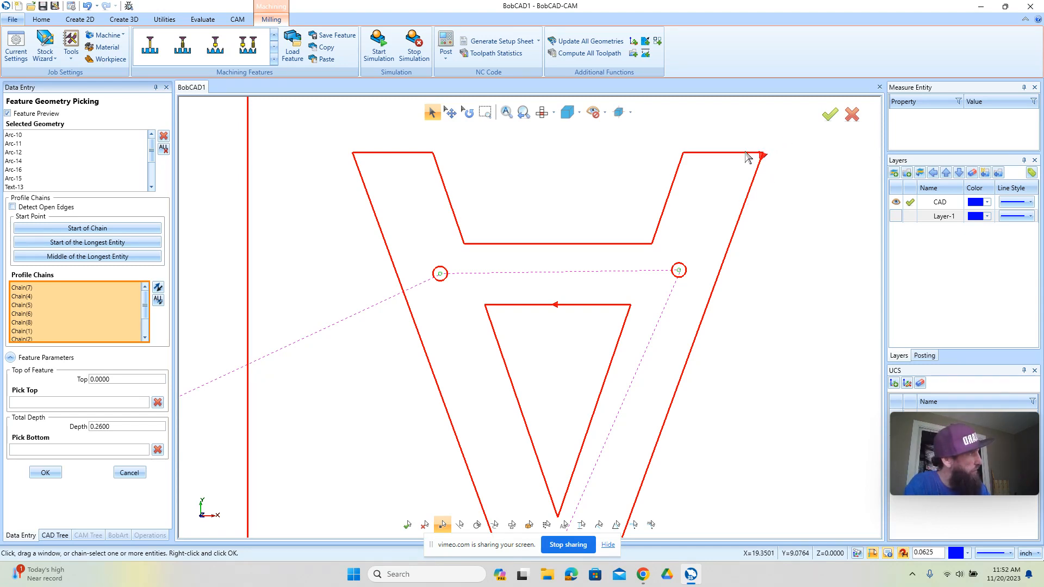
{"action": "scroll", "coordinate": [760, 173], "scroll_direction": "down", "scroll_amount": 5}
{"action": "scroll", "coordinate": [501, 283], "scroll_direction": "up", "scroll_amount": 4}
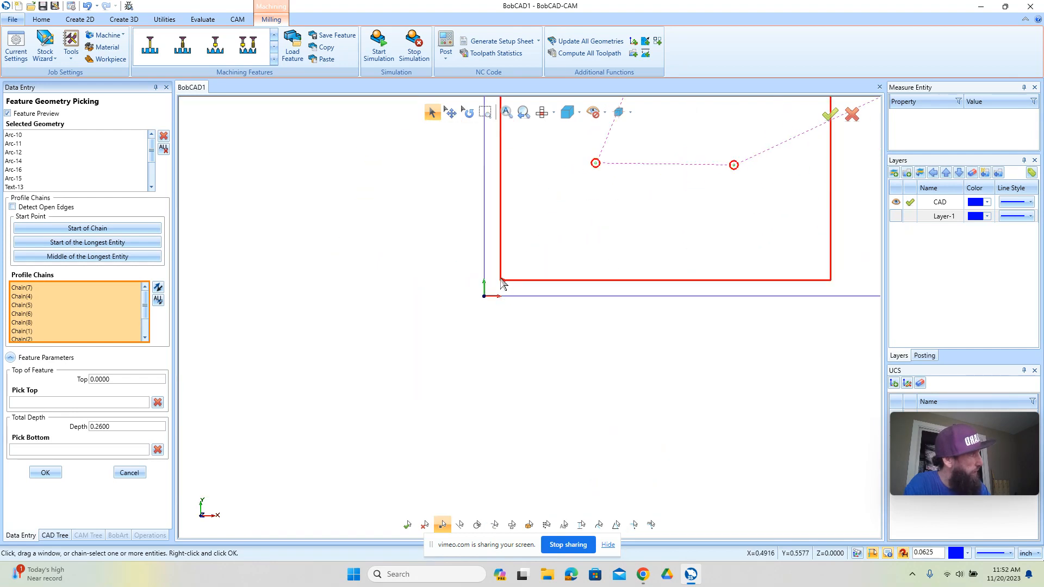
{"action": "left_click", "coordinate": [46, 473]}
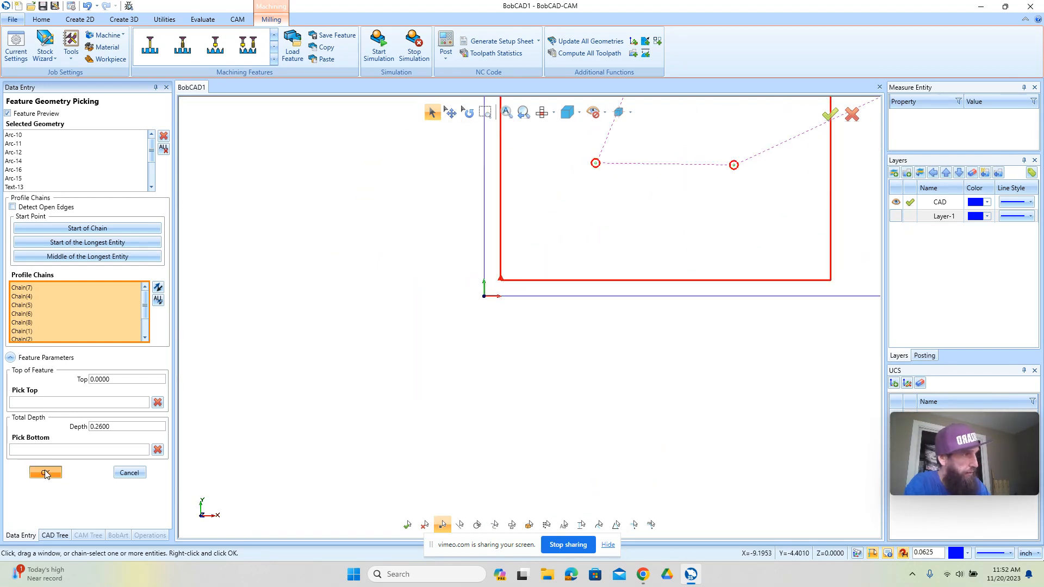
Recompute the Profile Rough toolpath and inspect its offsets around the square, the letter A and the inner triangle.
{"action": "right_click", "coordinate": [102, 287]}
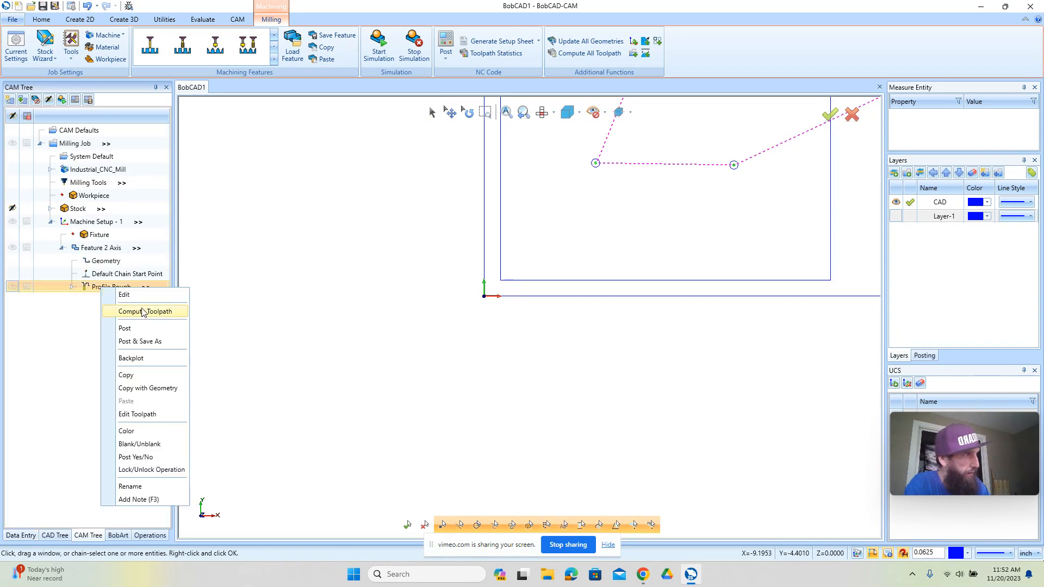
{"action": "left_click", "coordinate": [145, 309]}
{"action": "scroll", "coordinate": [402, 427], "scroll_direction": "down", "scroll_amount": 3}
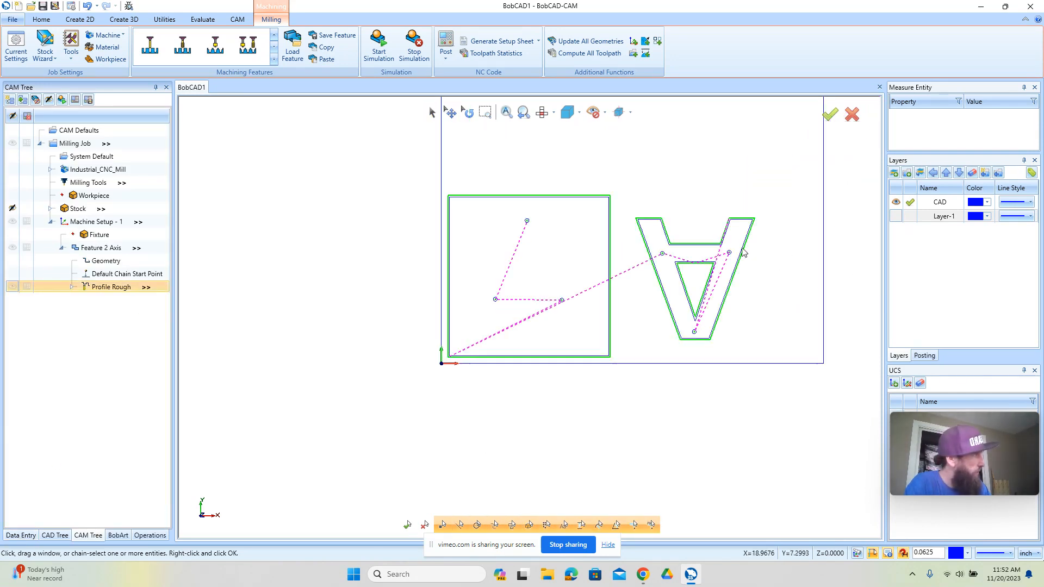
{"action": "scroll", "coordinate": [720, 257], "scroll_direction": "up", "scroll_amount": 5}
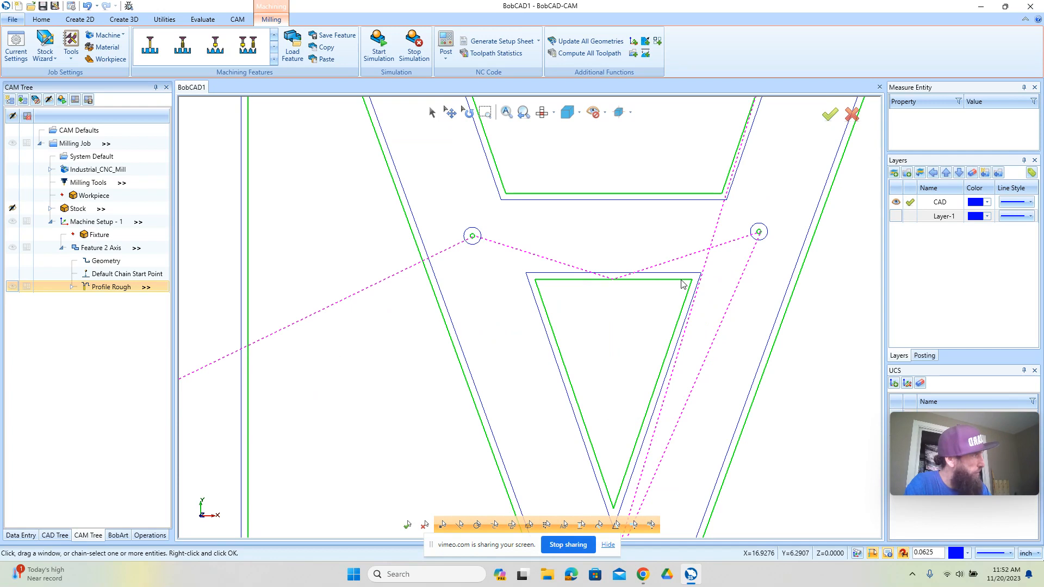
{"action": "scroll", "coordinate": [684, 284], "scroll_direction": "down", "scroll_amount": 1}
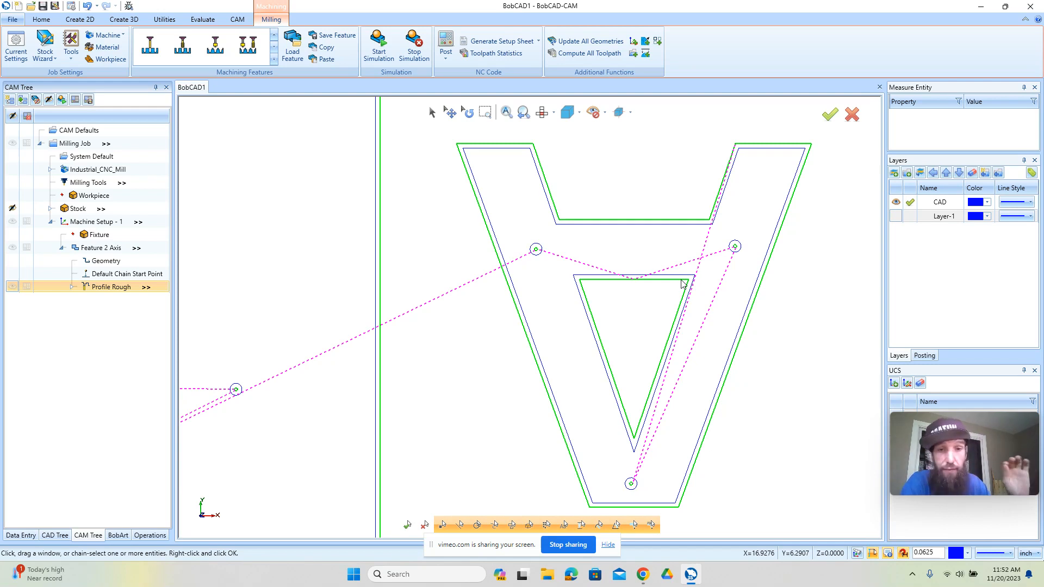
{"action": "scroll", "coordinate": [617, 238], "scroll_direction": "down", "scroll_amount": 3}
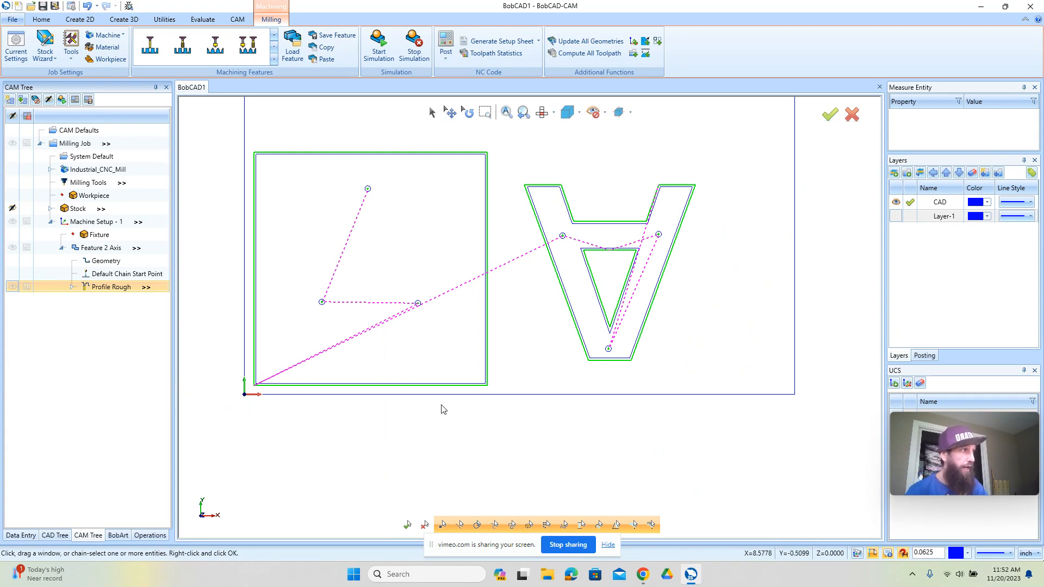
Backplot the Profile Rough operation with the holder and arbor hidden and the tool displayed as Wireframe.
{"action": "right_click", "coordinate": [121, 293]}
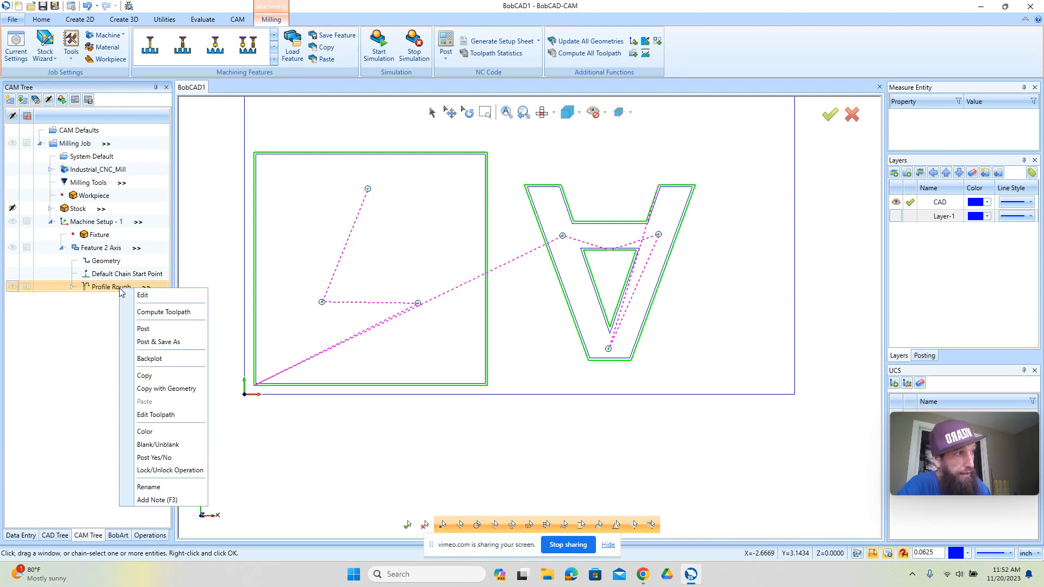
{"action": "left_click", "coordinate": [184, 366]}
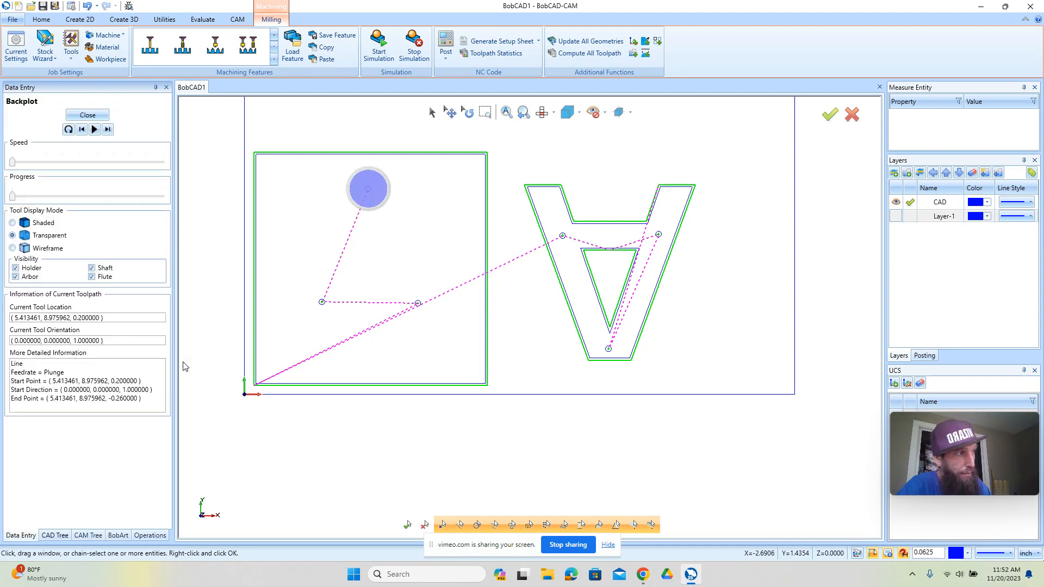
{"action": "left_click", "coordinate": [16, 267]}
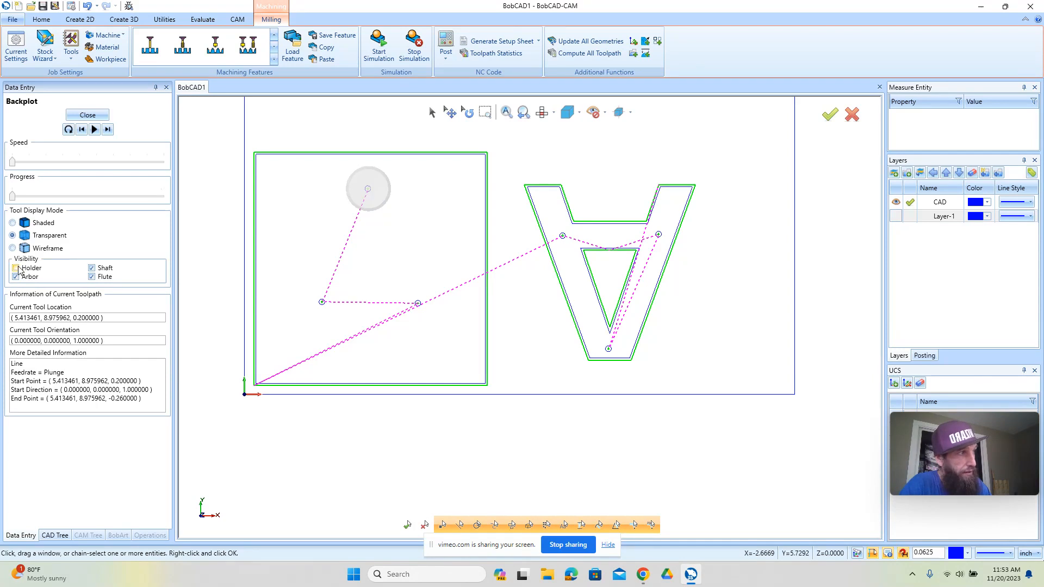
{"action": "left_click", "coordinate": [15, 277]}
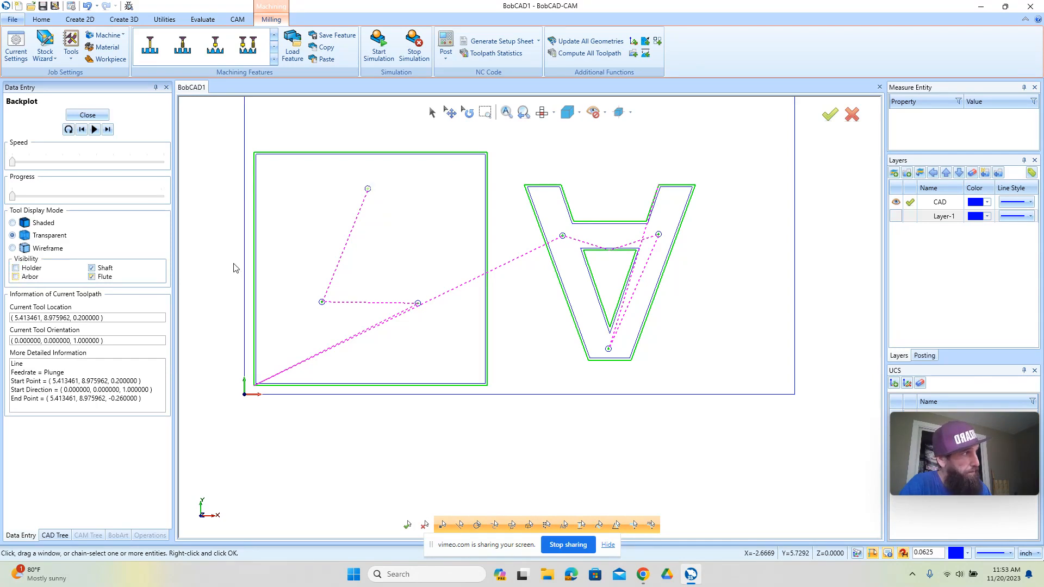
{"action": "left_click", "coordinate": [12, 222]}
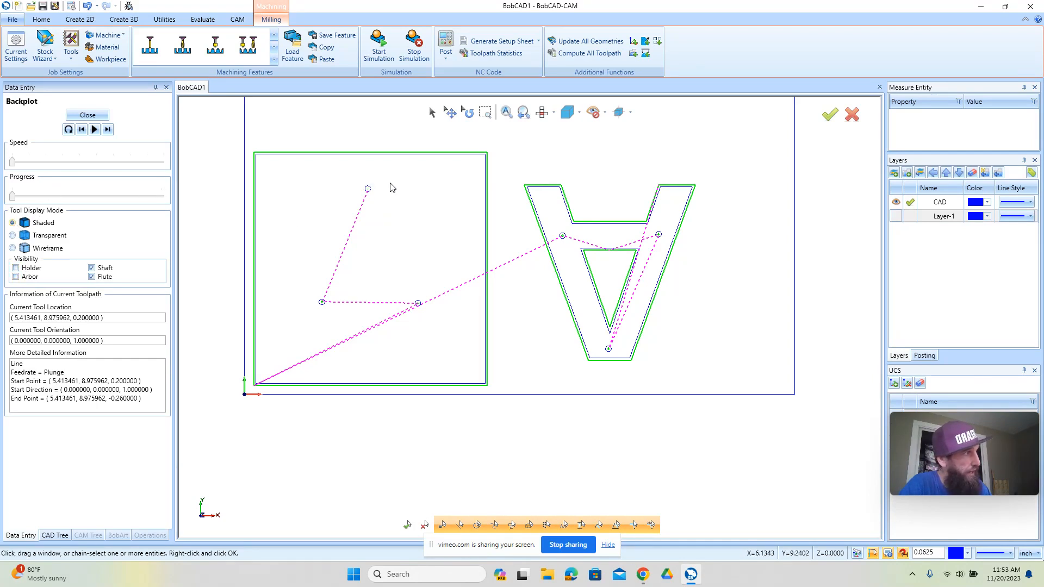
{"action": "scroll", "coordinate": [366, 186], "scroll_direction": "up", "scroll_amount": 5}
{"action": "left_click", "coordinate": [12, 235]}
{"action": "left_click", "coordinate": [12, 248]}
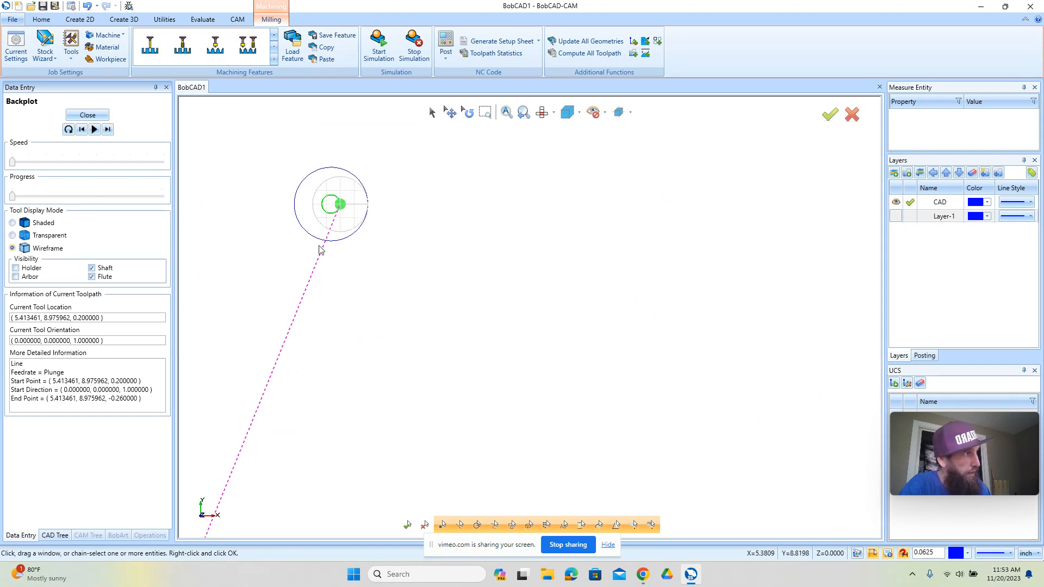
Step the backplot through the first cuts and examine the tool's moves between the square's holes.
{"action": "scroll", "coordinate": [354, 243], "scroll_direction": "down", "scroll_amount": 3}
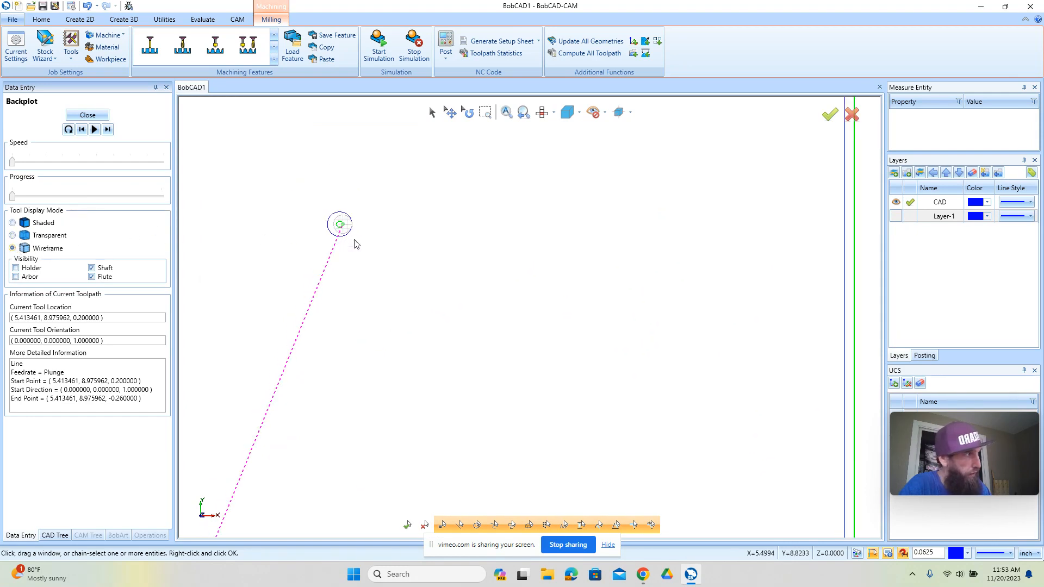
{"action": "scroll", "coordinate": [356, 243], "scroll_direction": "down", "scroll_amount": 2}
{"action": "left_click", "coordinate": [108, 130]}
{"action": "left_click", "coordinate": [108, 129]}
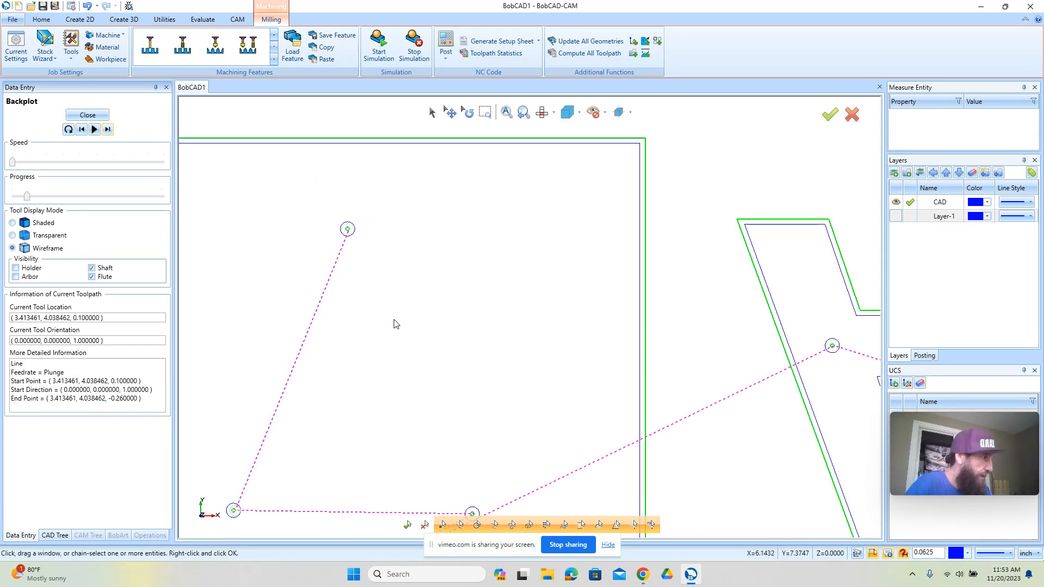
{"action": "scroll", "coordinate": [389, 325], "scroll_direction": "down", "scroll_amount": 3}
{"action": "scroll", "coordinate": [324, 397], "scroll_direction": "up", "scroll_amount": 5}
{"action": "left_click", "coordinate": [108, 129]}
{"action": "left_click", "coordinate": [107, 129]}
{"action": "left_click", "coordinate": [107, 129]}
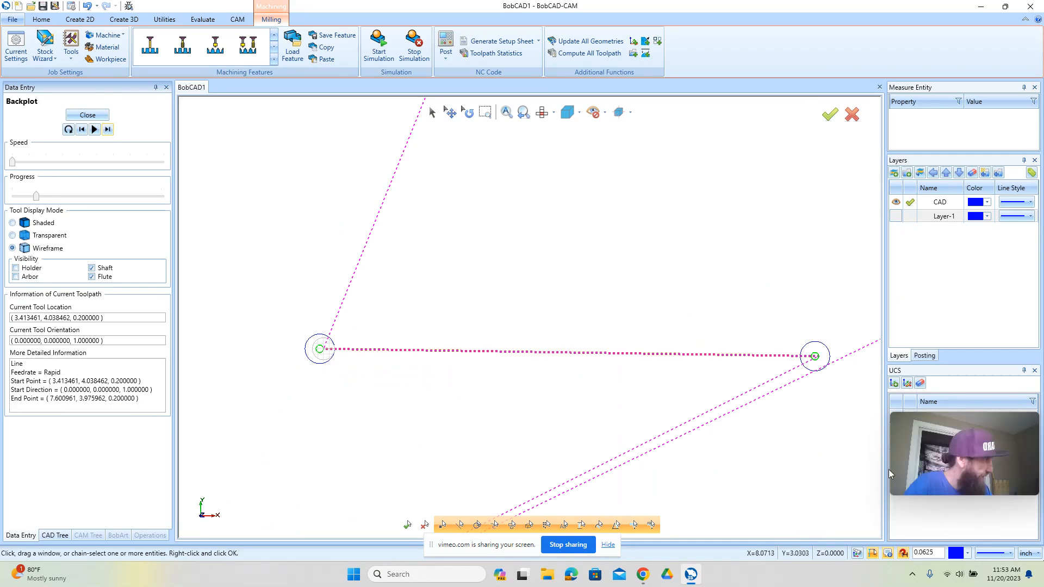
{"action": "scroll", "coordinate": [581, 359], "scroll_direction": "down", "scroll_amount": 3}
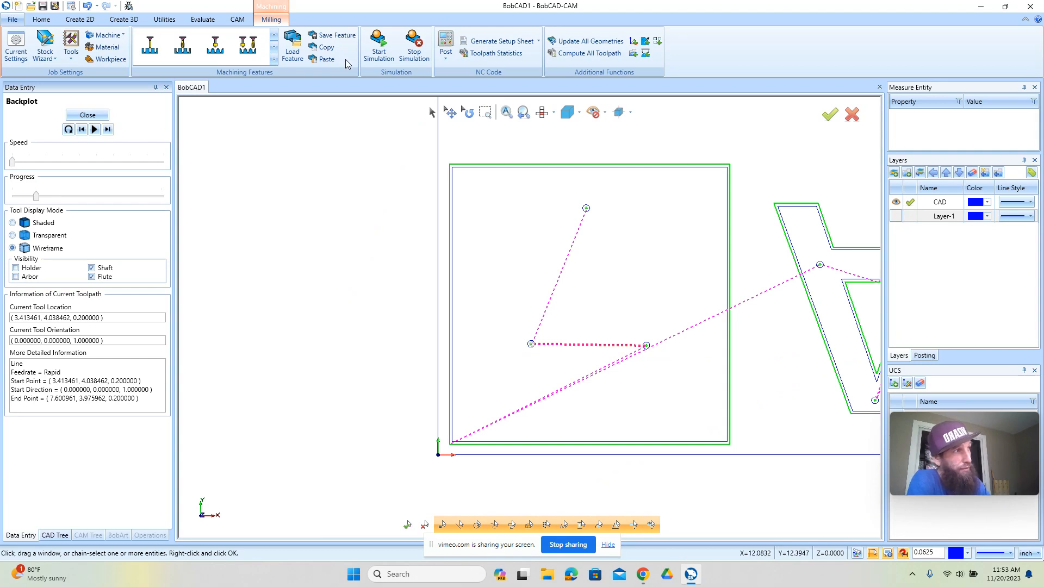
Close the backplot and run the machining simulation of the Profile Rough toolpath on the stock sheet.
{"action": "left_click", "coordinate": [87, 115]}
{"action": "left_click", "coordinate": [372, 44]}
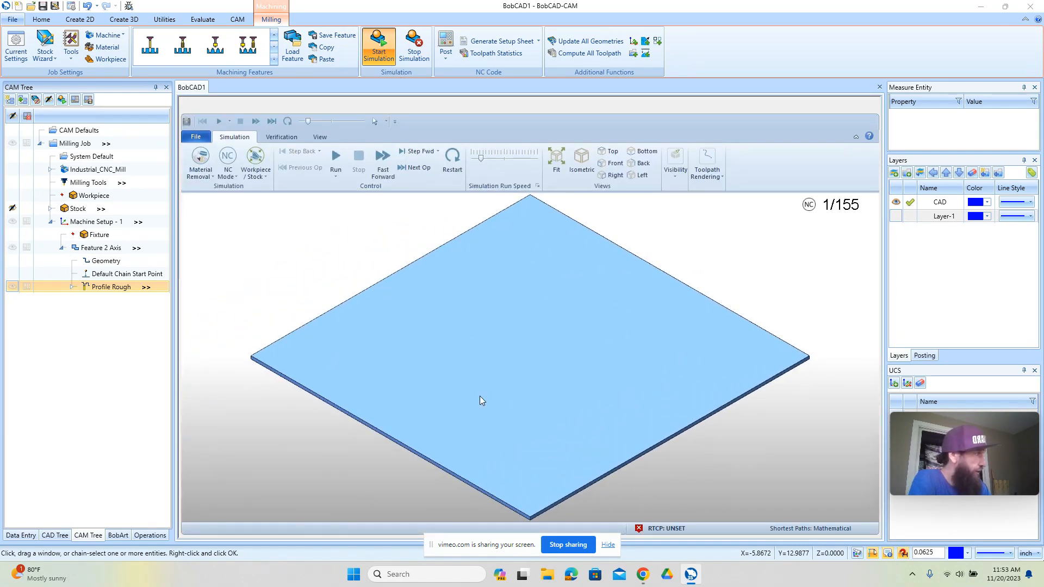
{"action": "left_click", "coordinate": [335, 175]}
{"action": "left_click", "coordinate": [348, 202]}
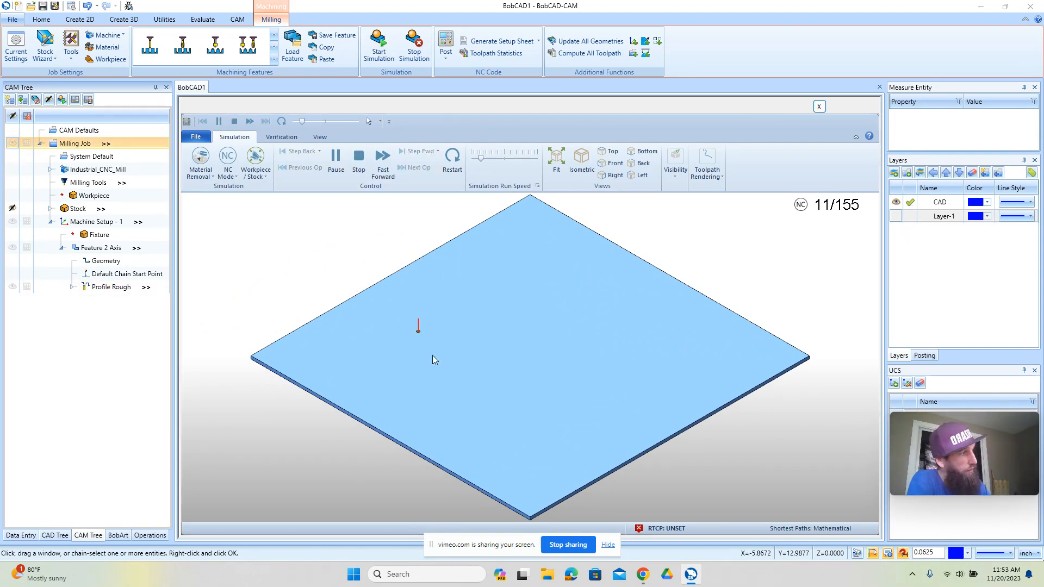
Increase the simulation run speed, examine the cuts of the square and letter A through the last move, and exit the simulation.
{"action": "scroll", "coordinate": [428, 337], "scroll_direction": "up", "scroll_amount": 2}
{"action": "left_click_drag", "start_coordinate": [481, 162], "coordinate": [492, 162]}
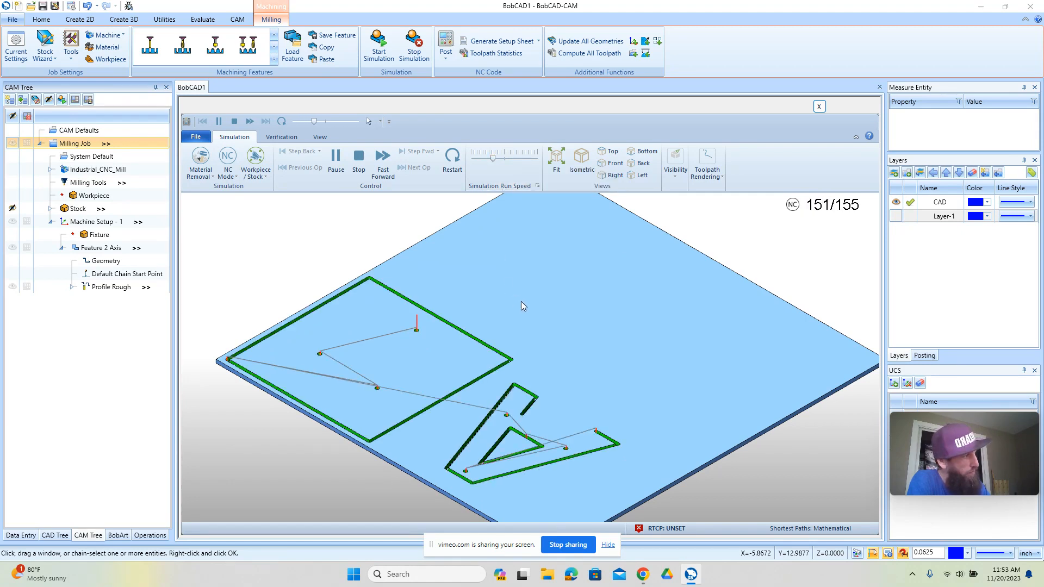
{"action": "scroll", "coordinate": [416, 332], "scroll_direction": "down", "scroll_amount": 1}
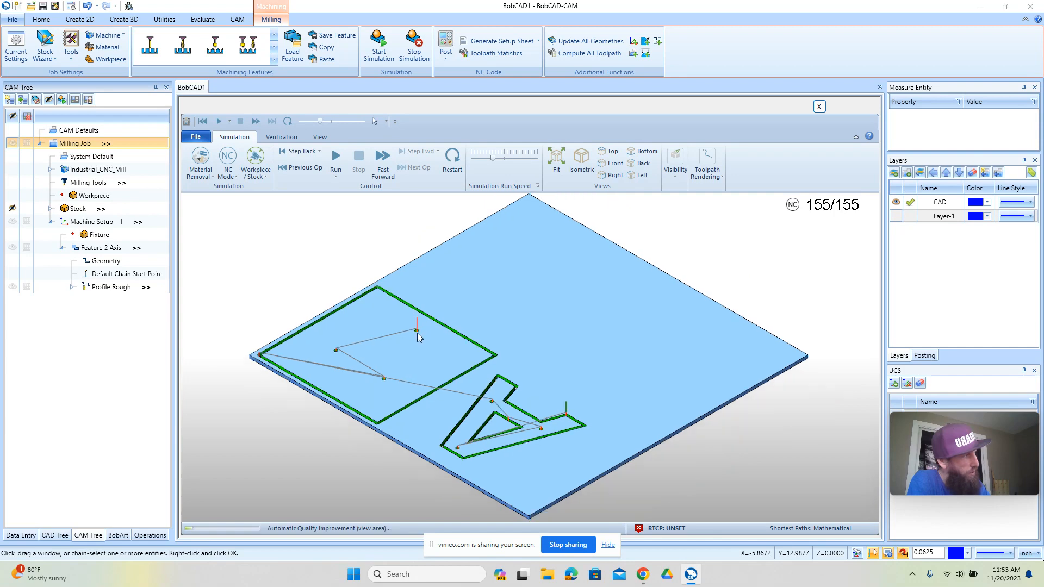
{"action": "scroll", "coordinate": [417, 333], "scroll_direction": "down", "scroll_amount": 1}
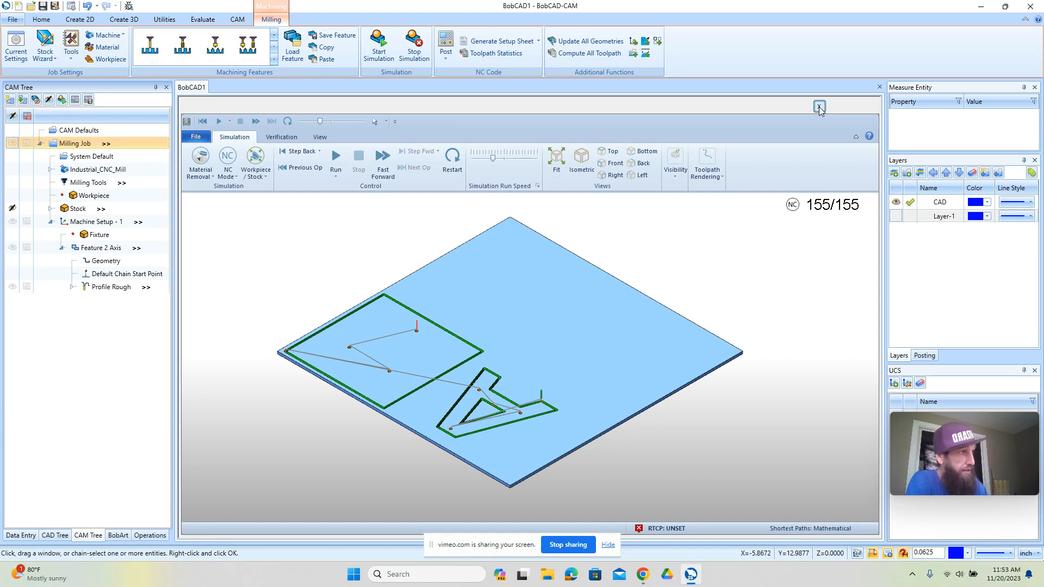
{"action": "left_click", "coordinate": [819, 107]}
Post the NC code for the milling job.
{"action": "scroll", "coordinate": [378, 281], "scroll_direction": "down", "scroll_amount": 3}
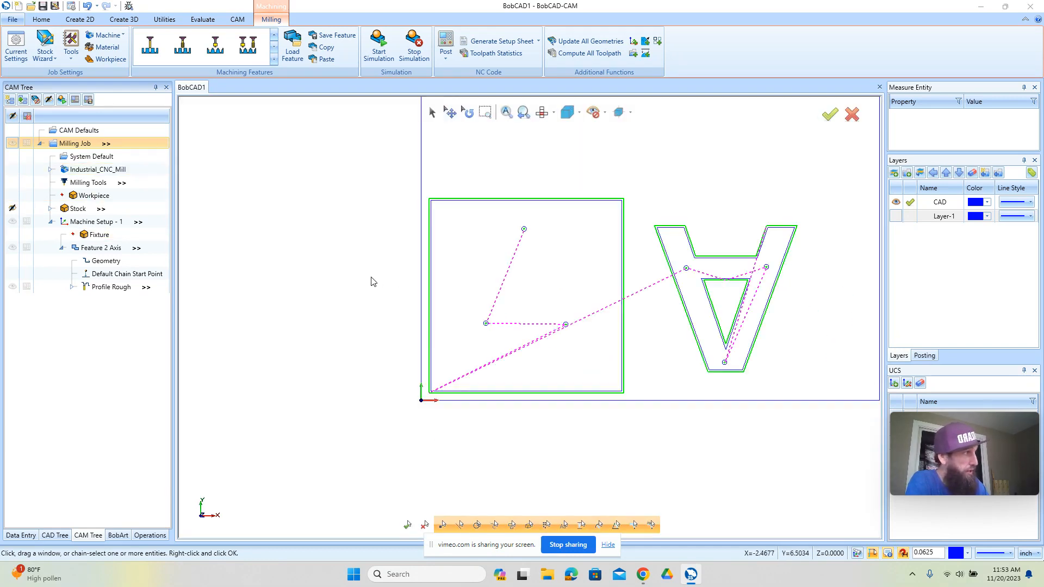
{"action": "scroll", "coordinate": [366, 321], "scroll_direction": "down", "scroll_amount": 3}
{"action": "scroll", "coordinate": [574, 247], "scroll_direction": "up", "scroll_amount": 2}
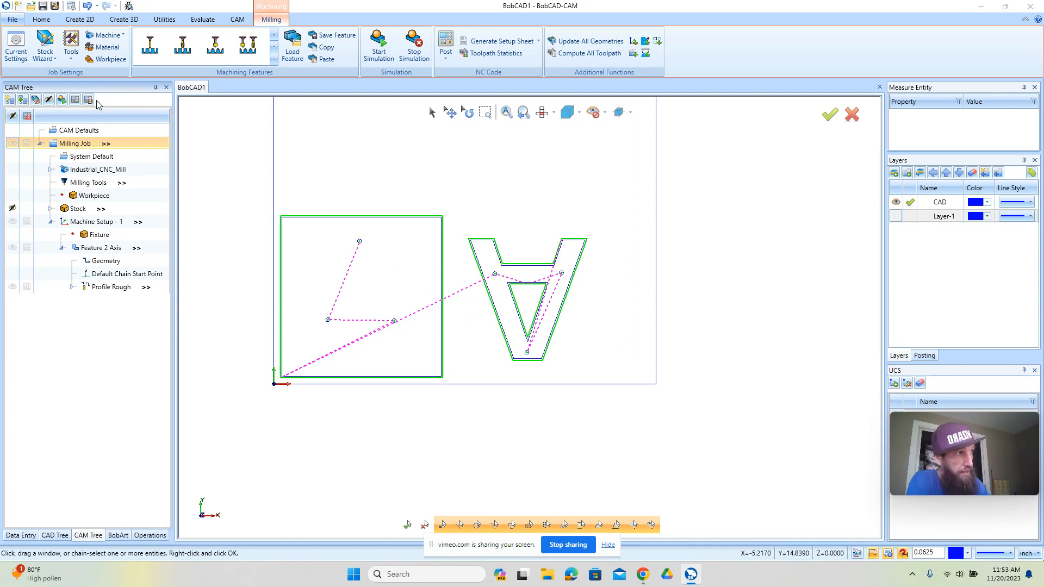
{"action": "left_click", "coordinate": [75, 100]}
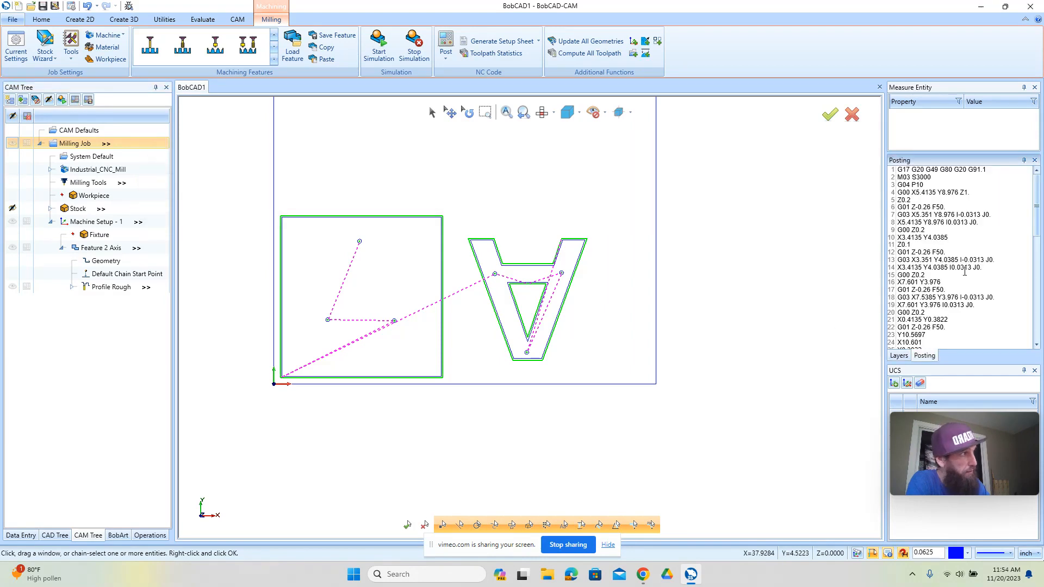